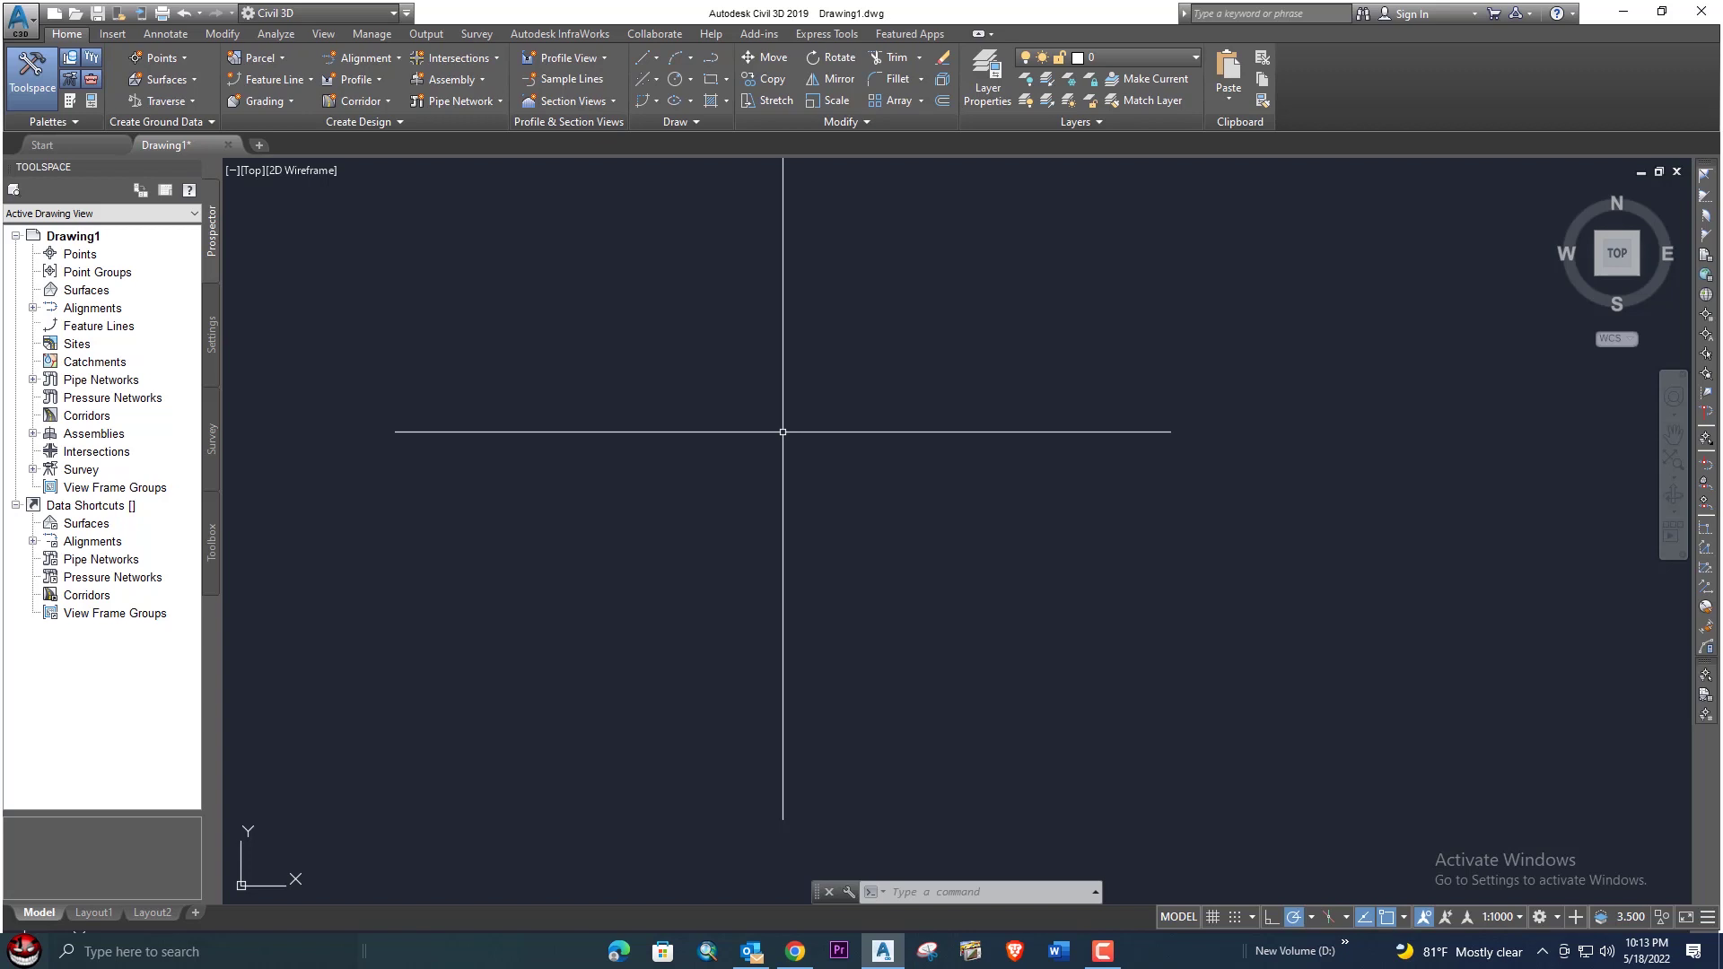
Step: Cancel a half-typed AP command and bring up the application management tools
left_click(799, 401)
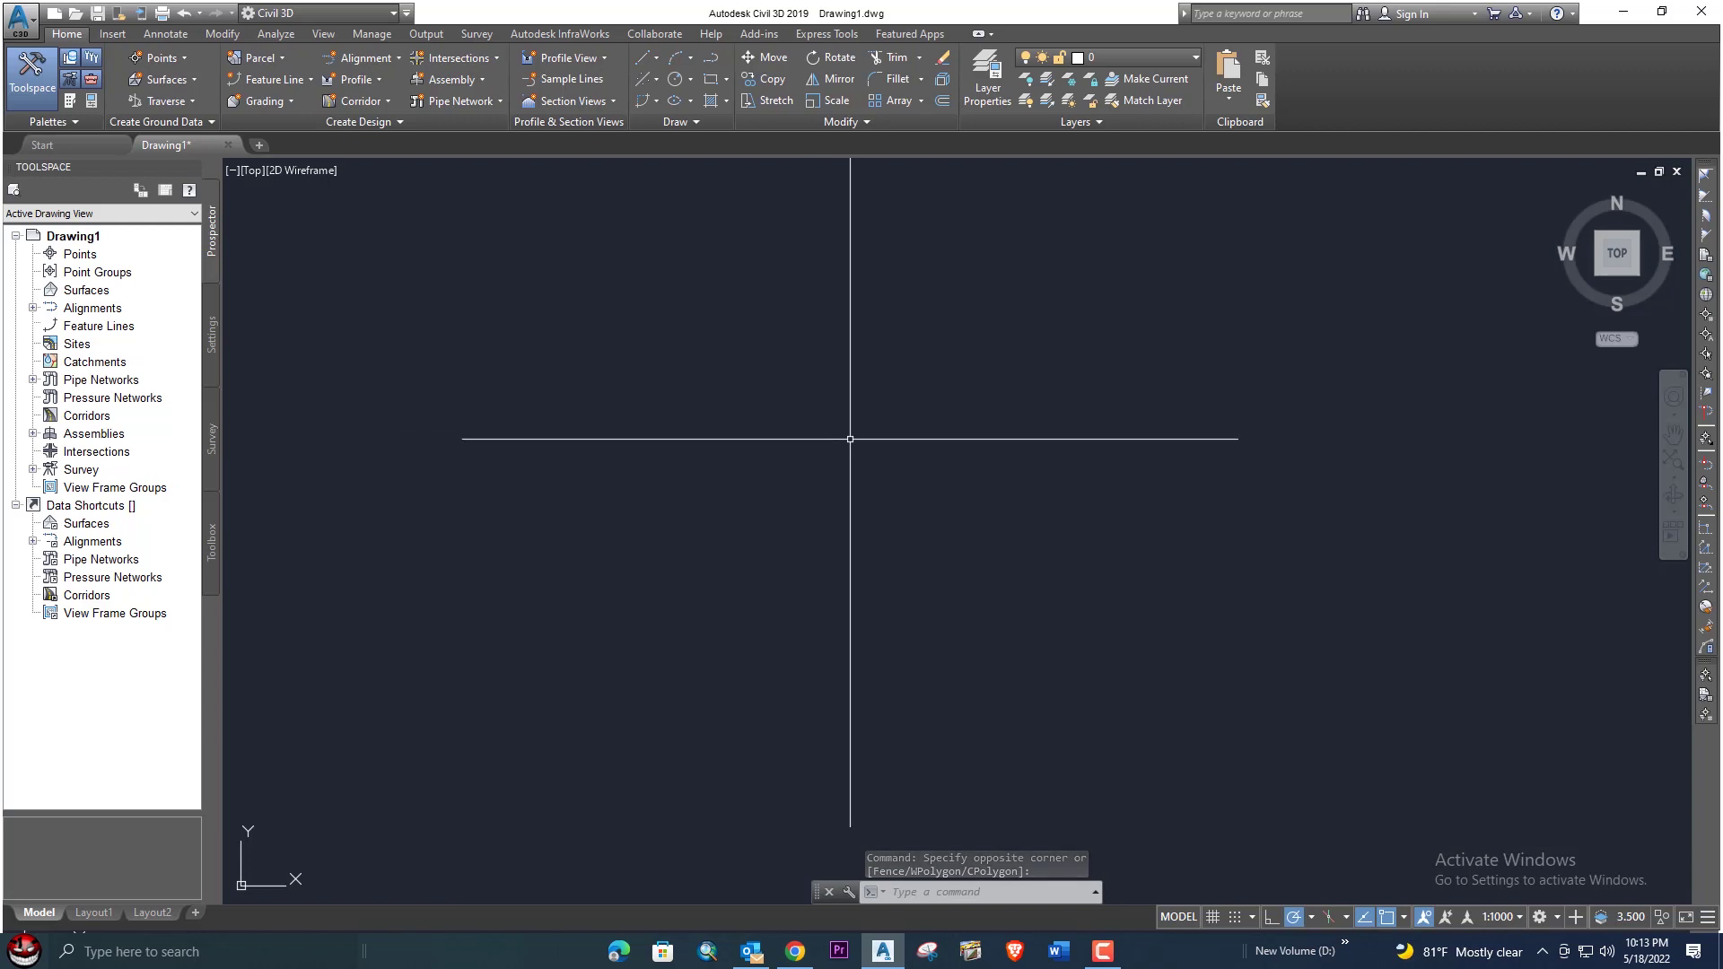
type("AP")
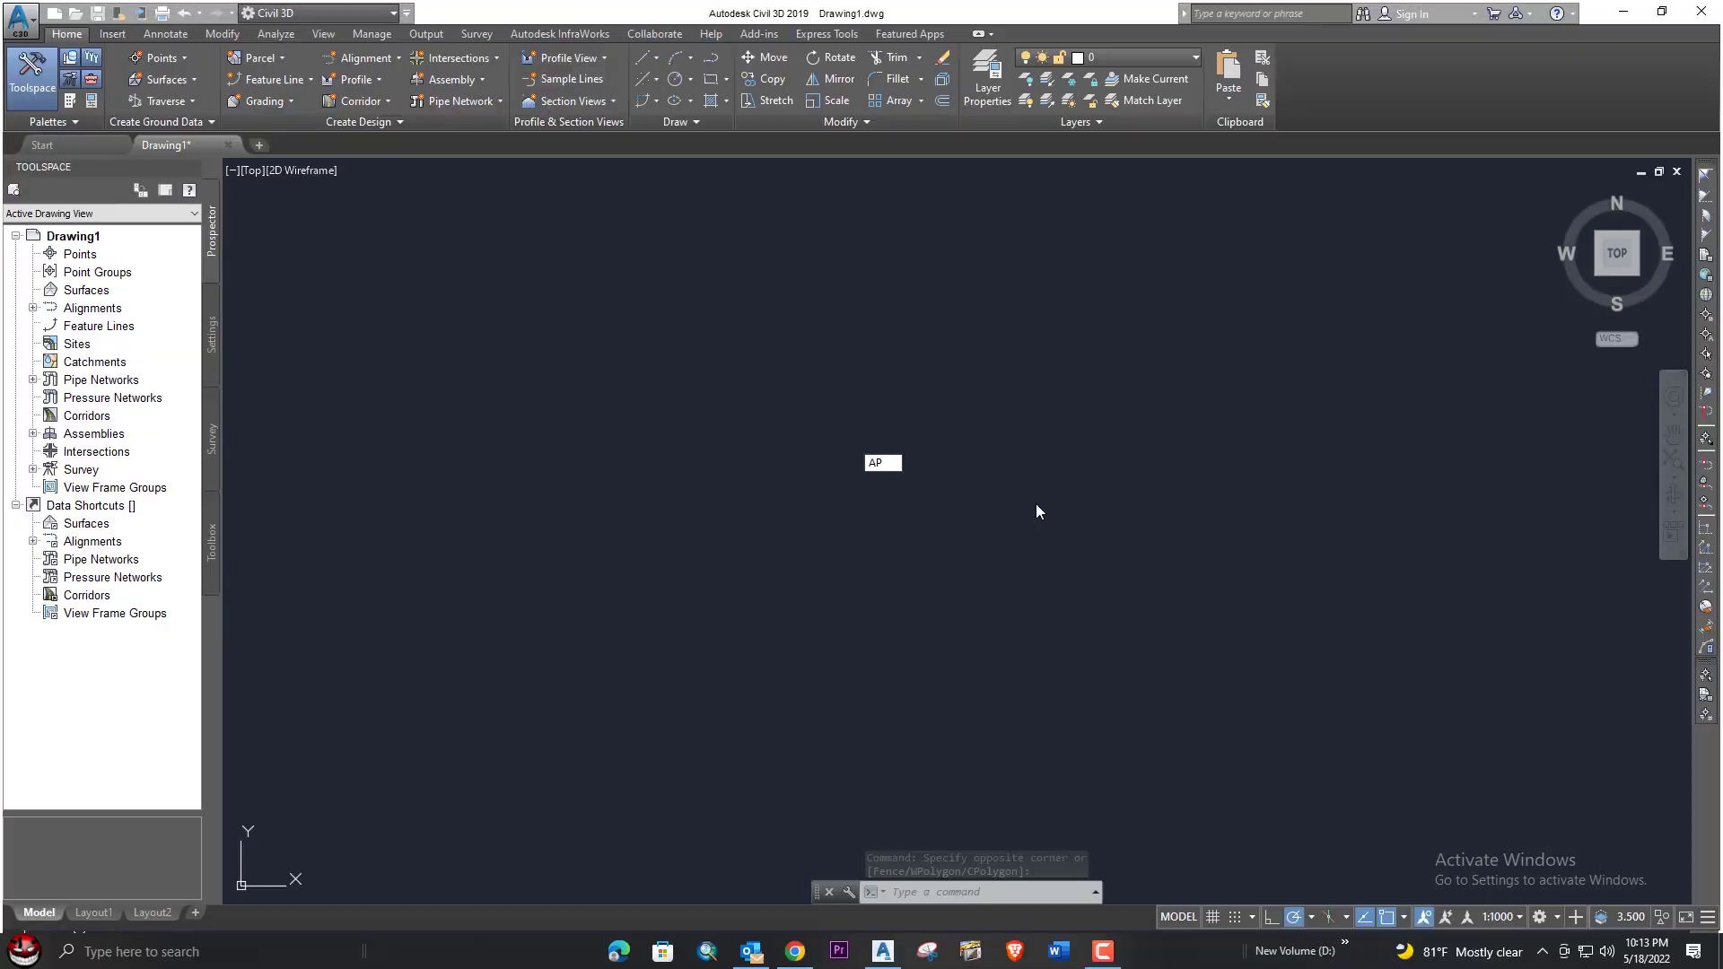
key("Escape")
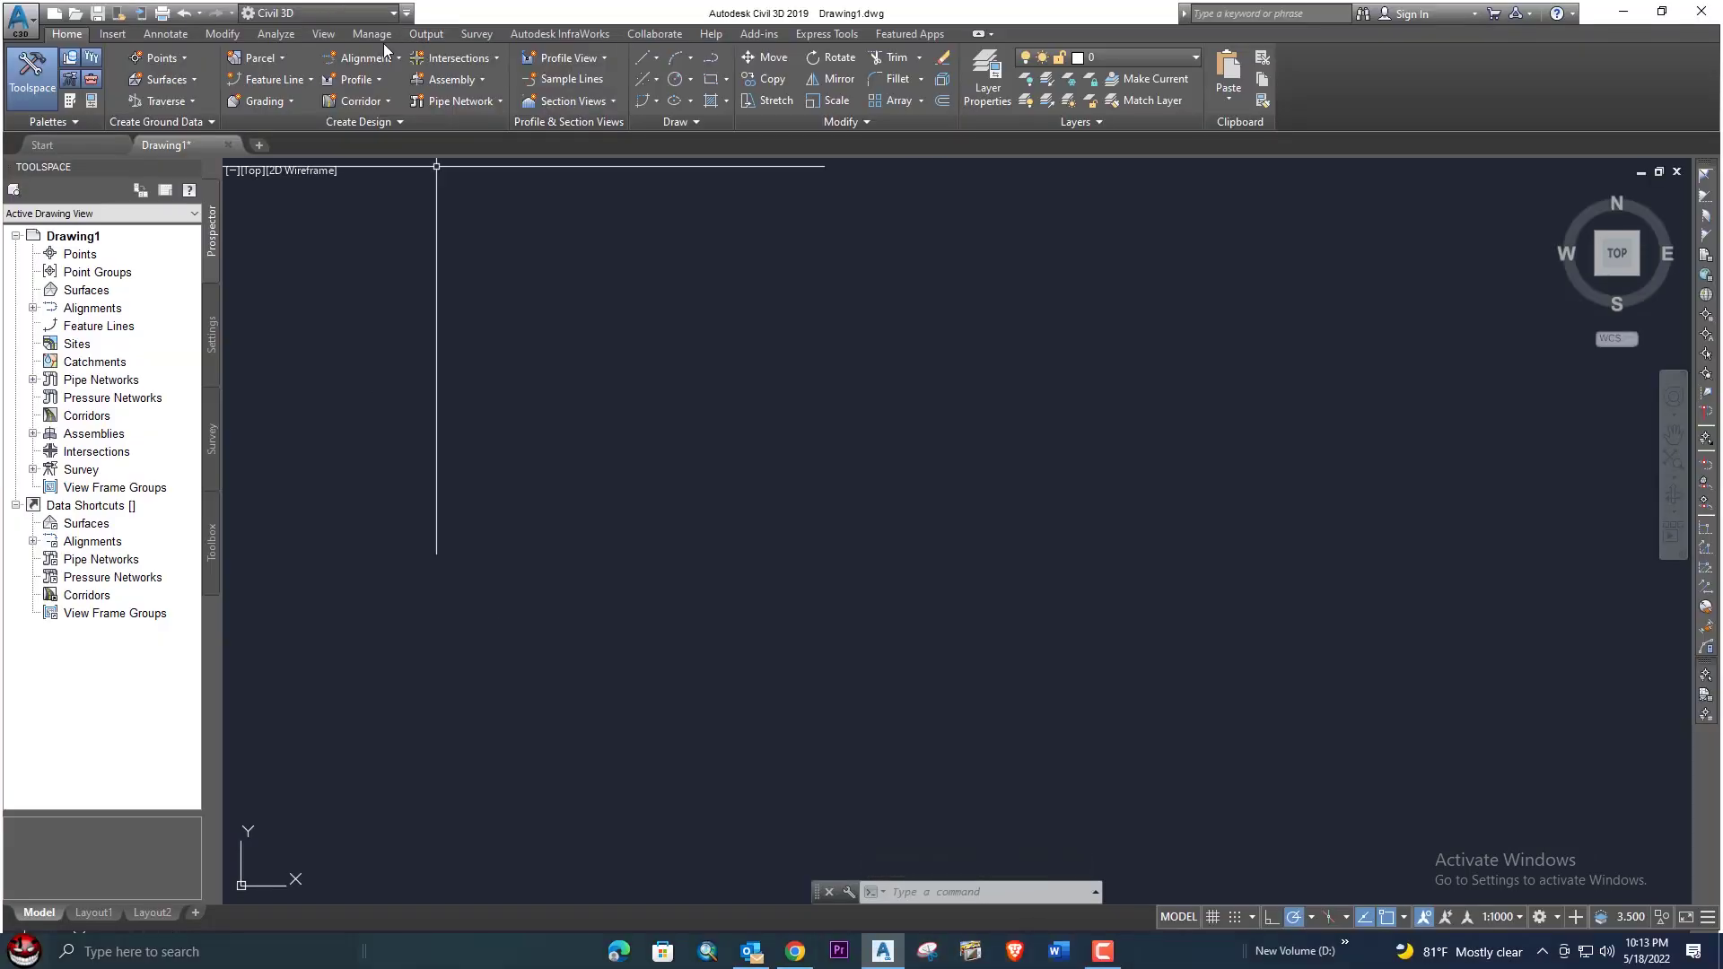
left_click(379, 36)
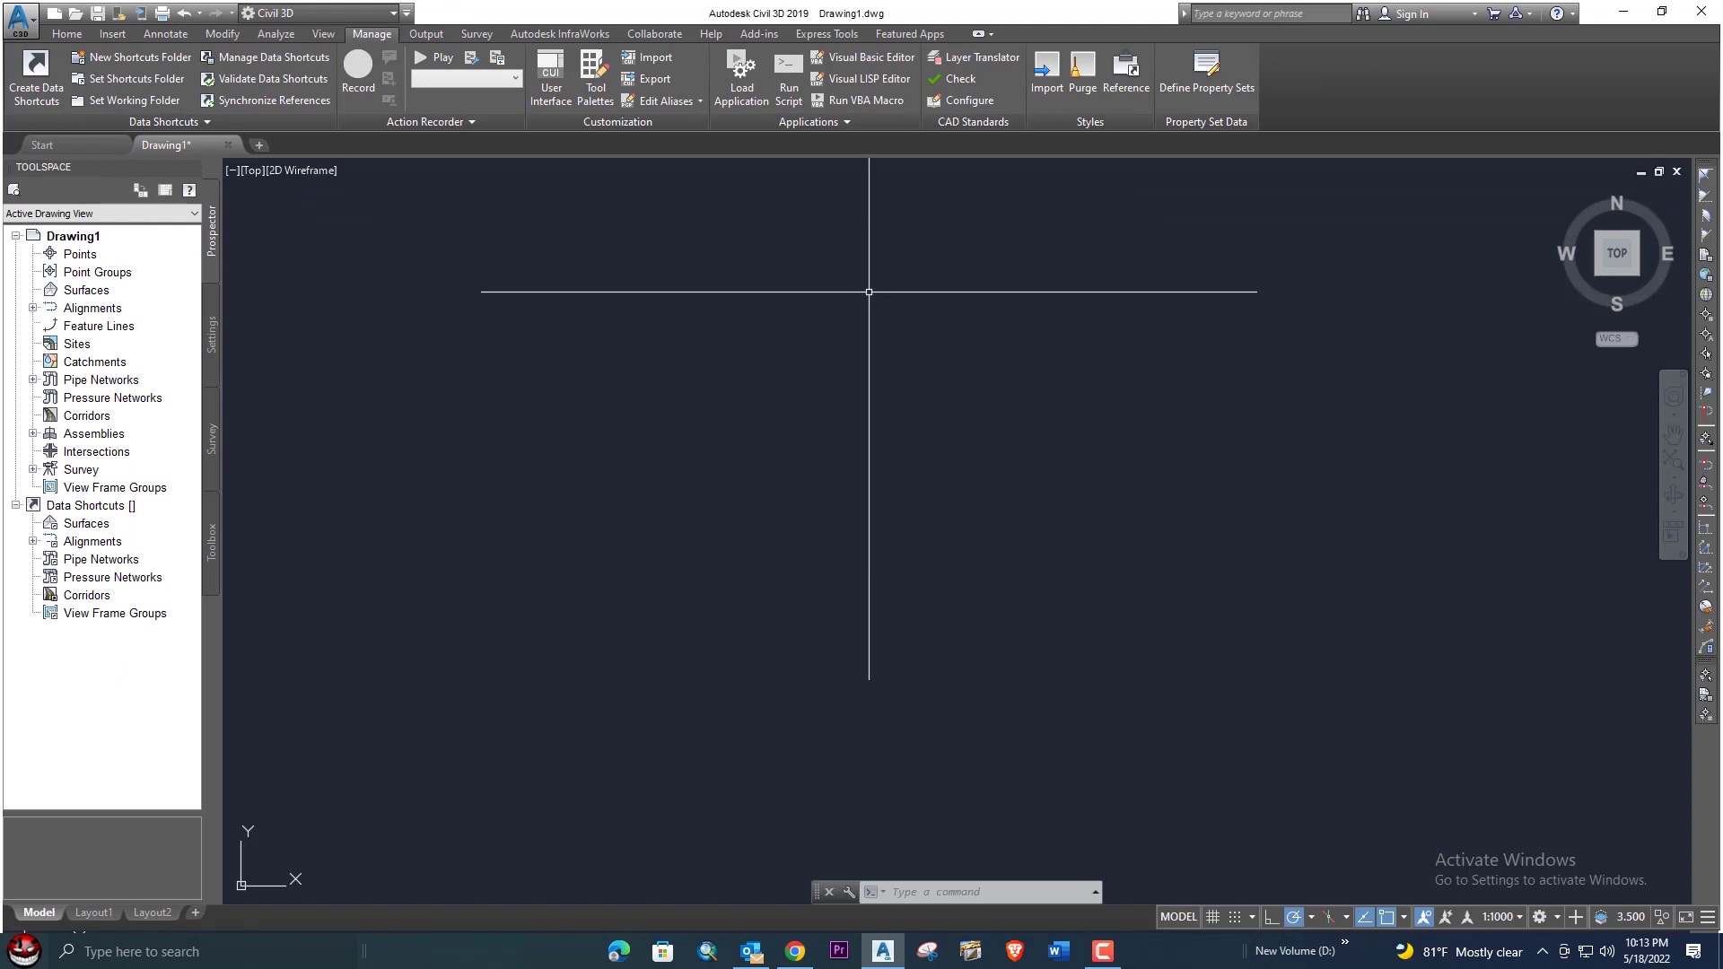
Step: Run APPLOAD and select the azimute LISP file in Downloads to bring up its file actions
type("AP")
key("Return")
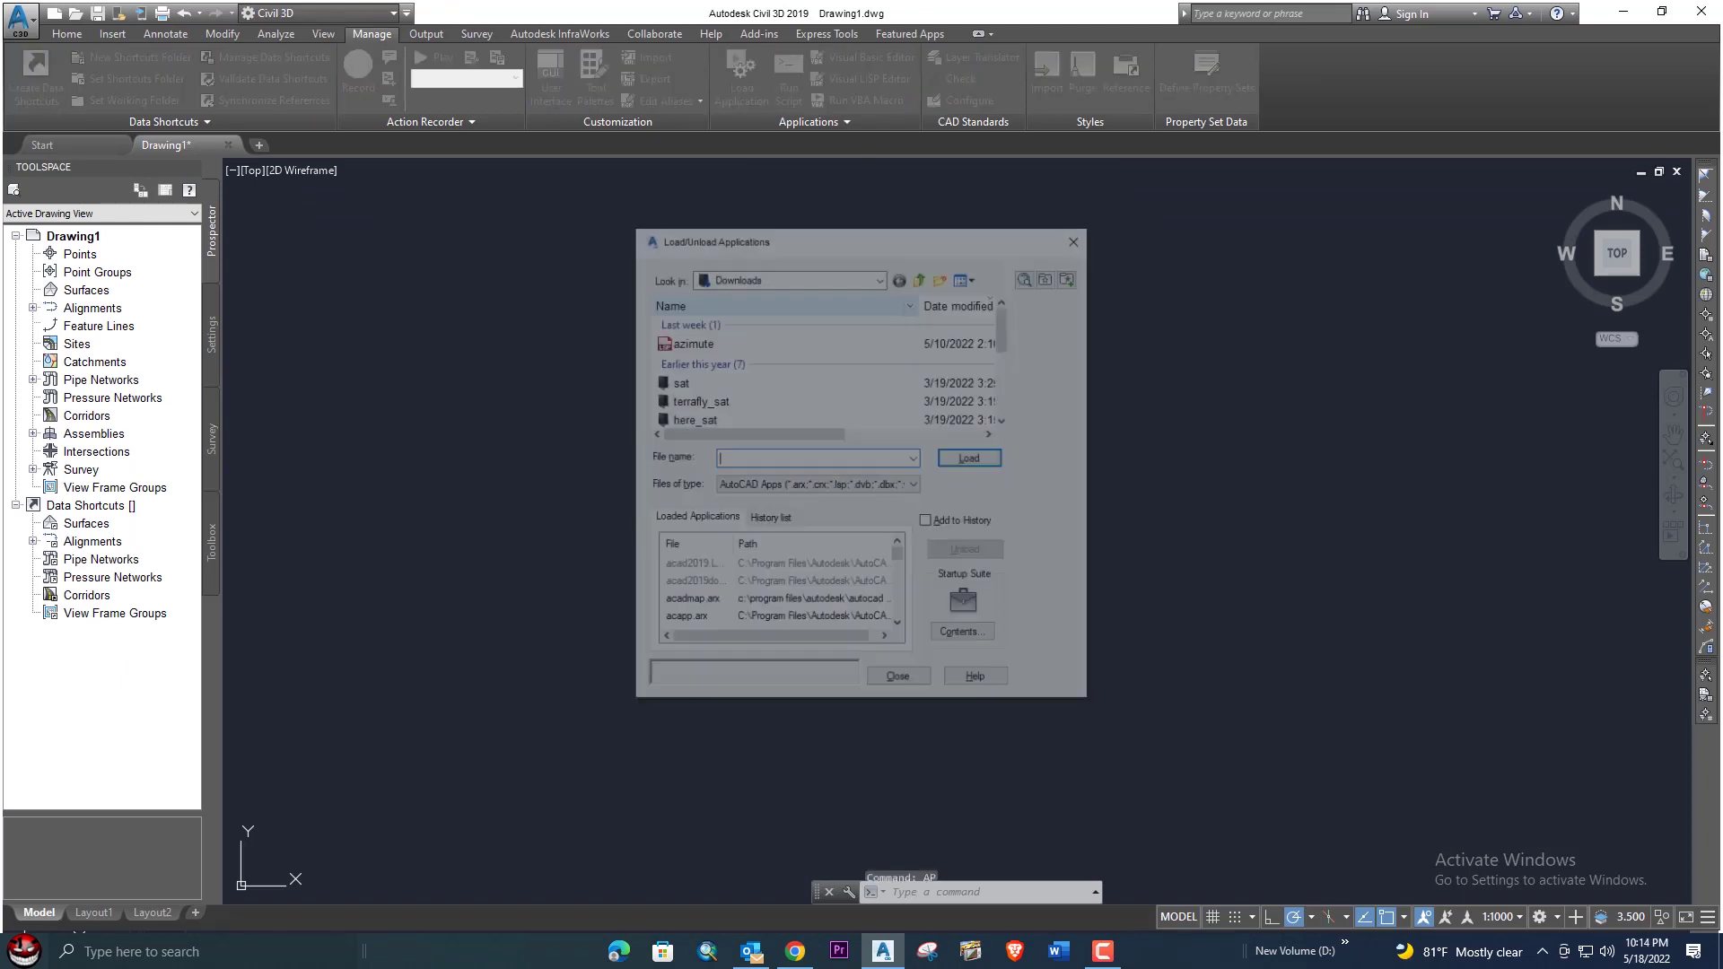
left_click(696, 343)
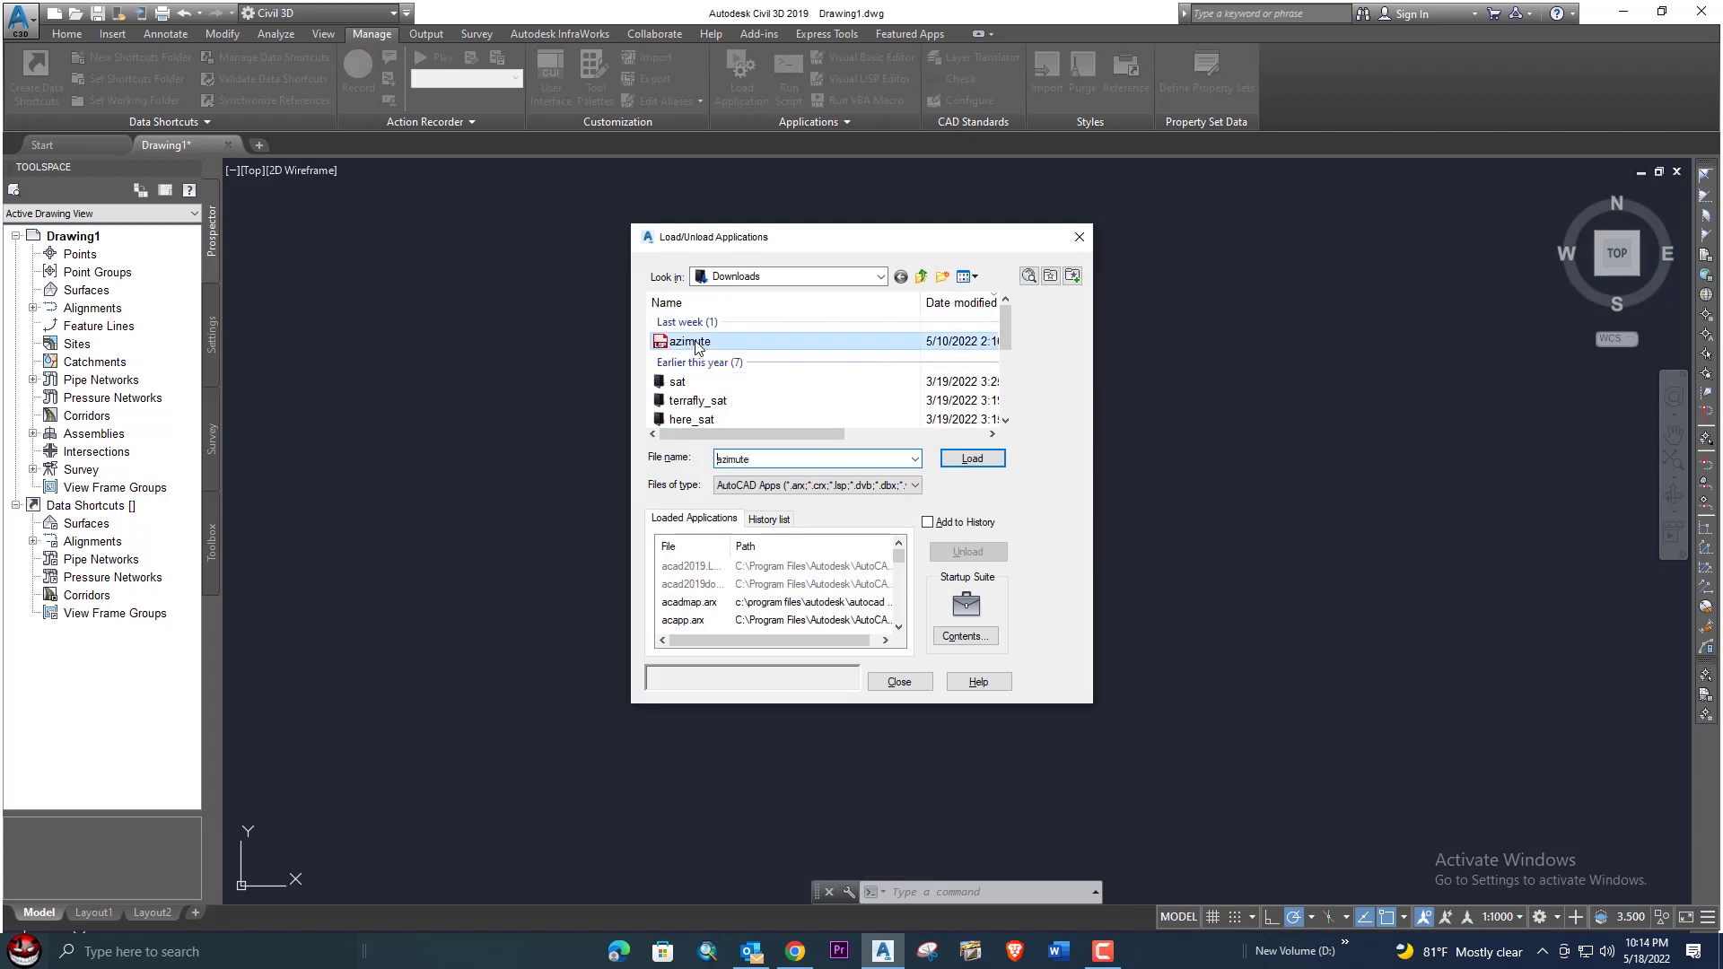
right_click(696, 345)
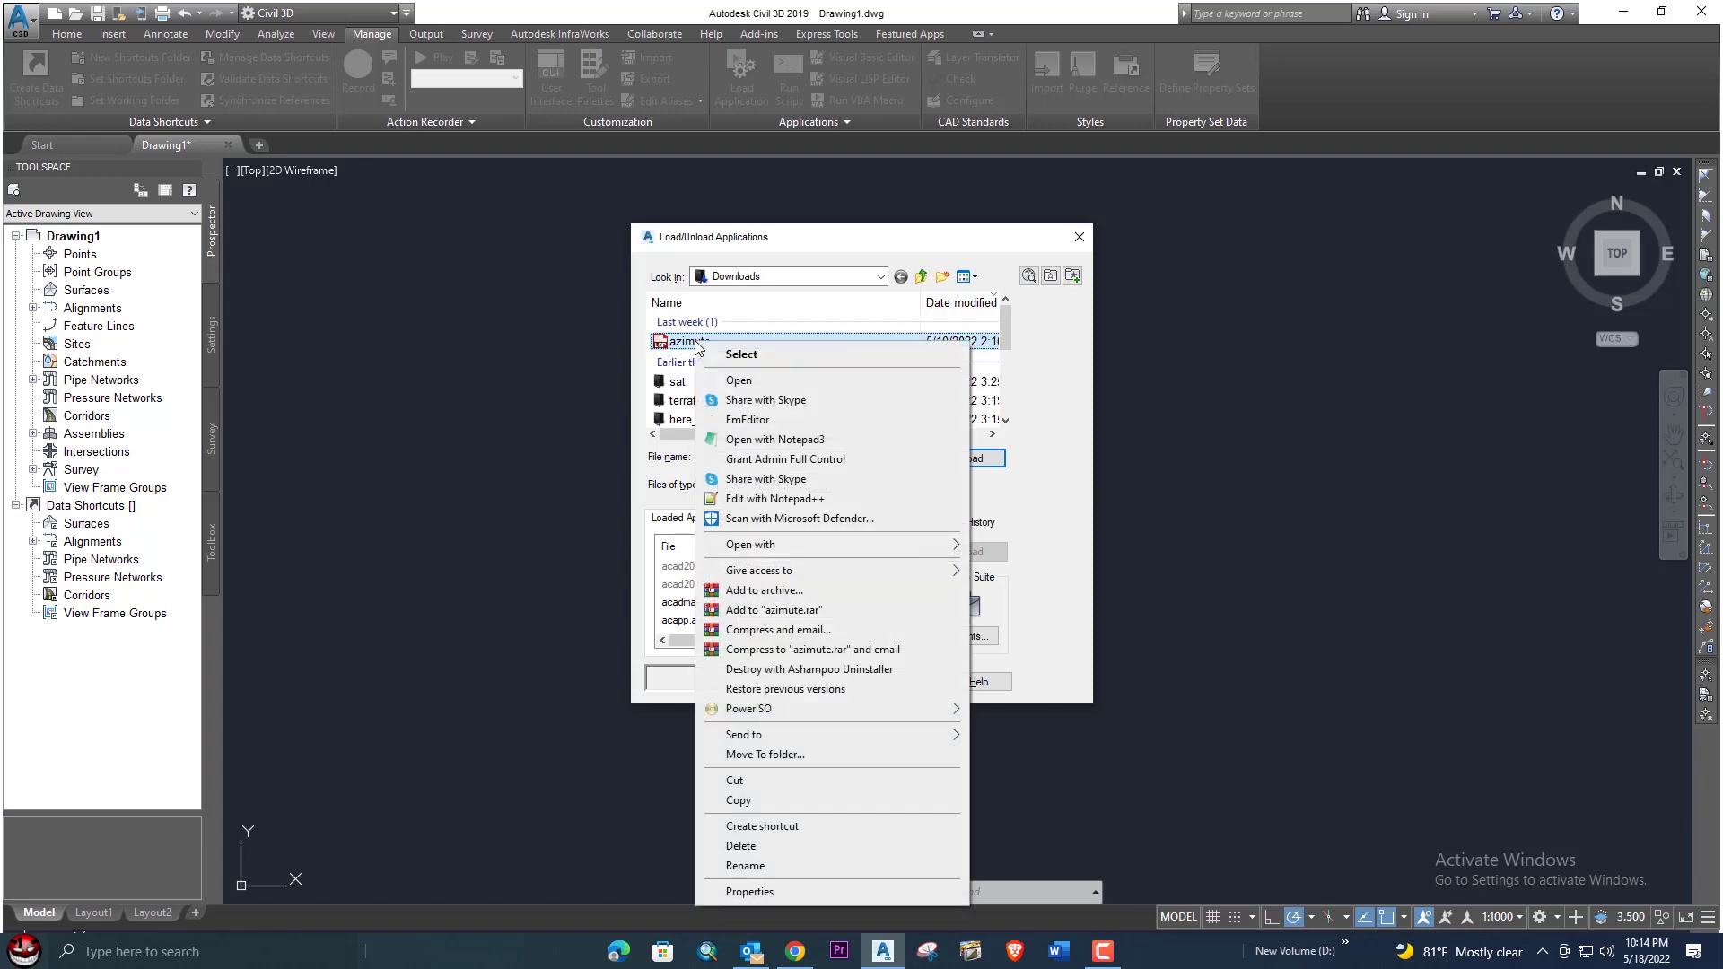
Step: Open azimute.lsp in Notepad3, check that it defines the AZI command, then close Notepad3
left_click(749, 384)
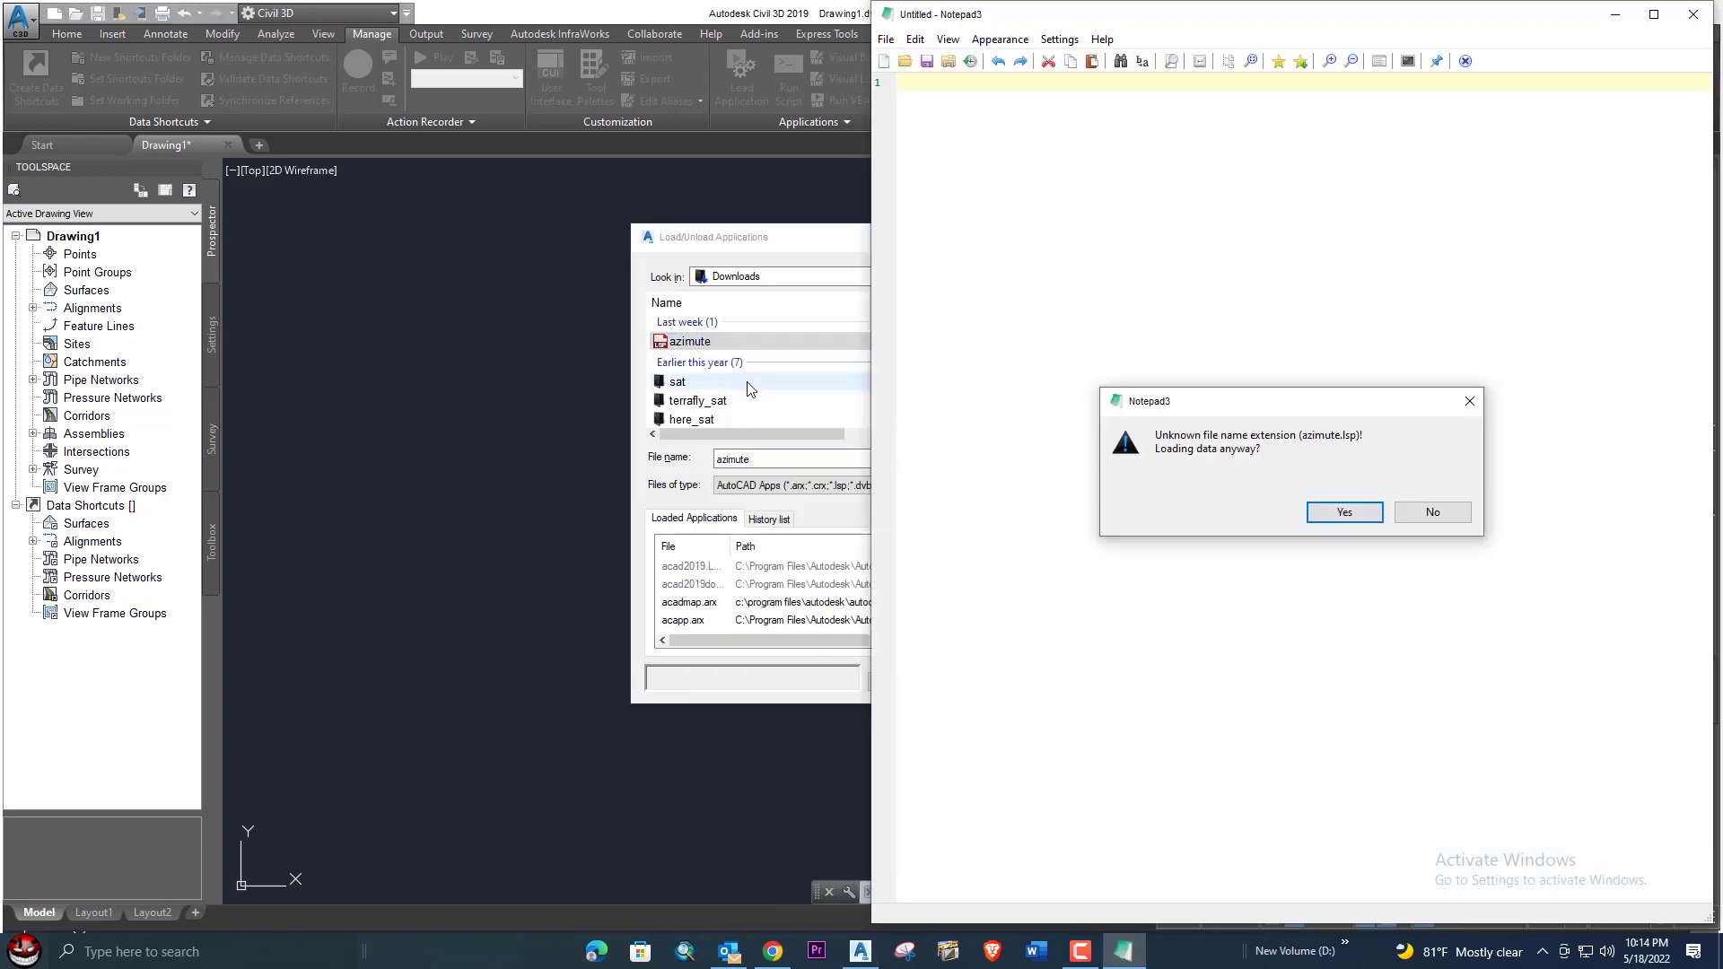
left_click(1346, 513)
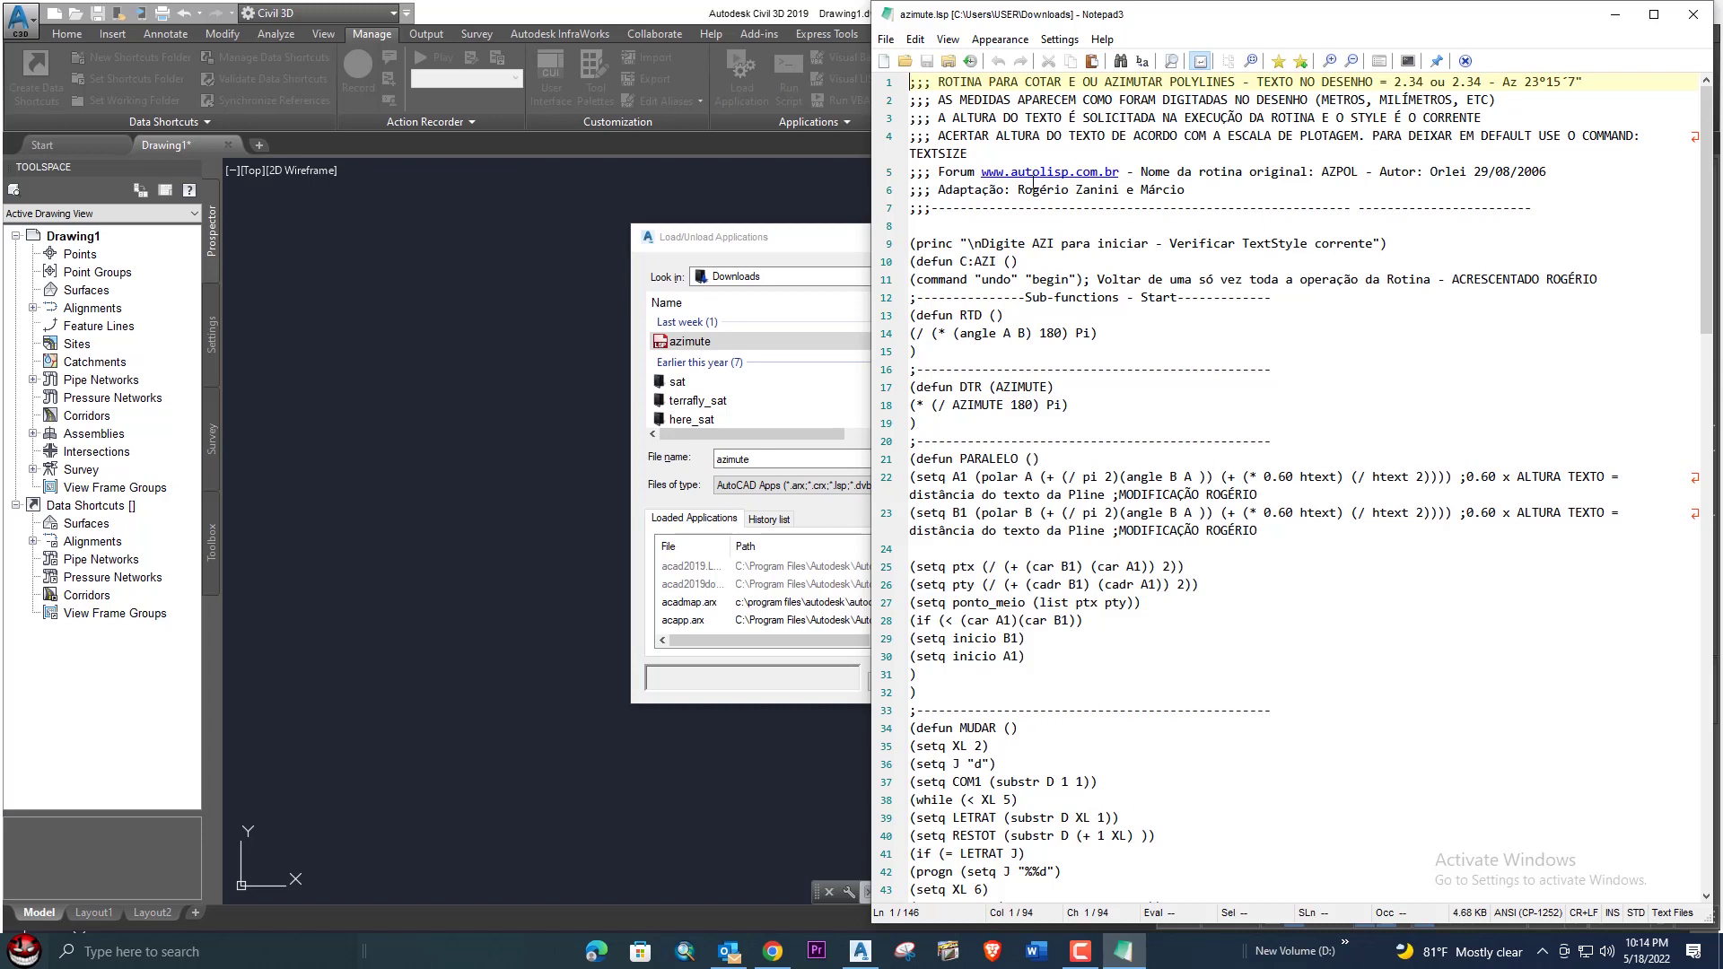
double_click(1052, 243)
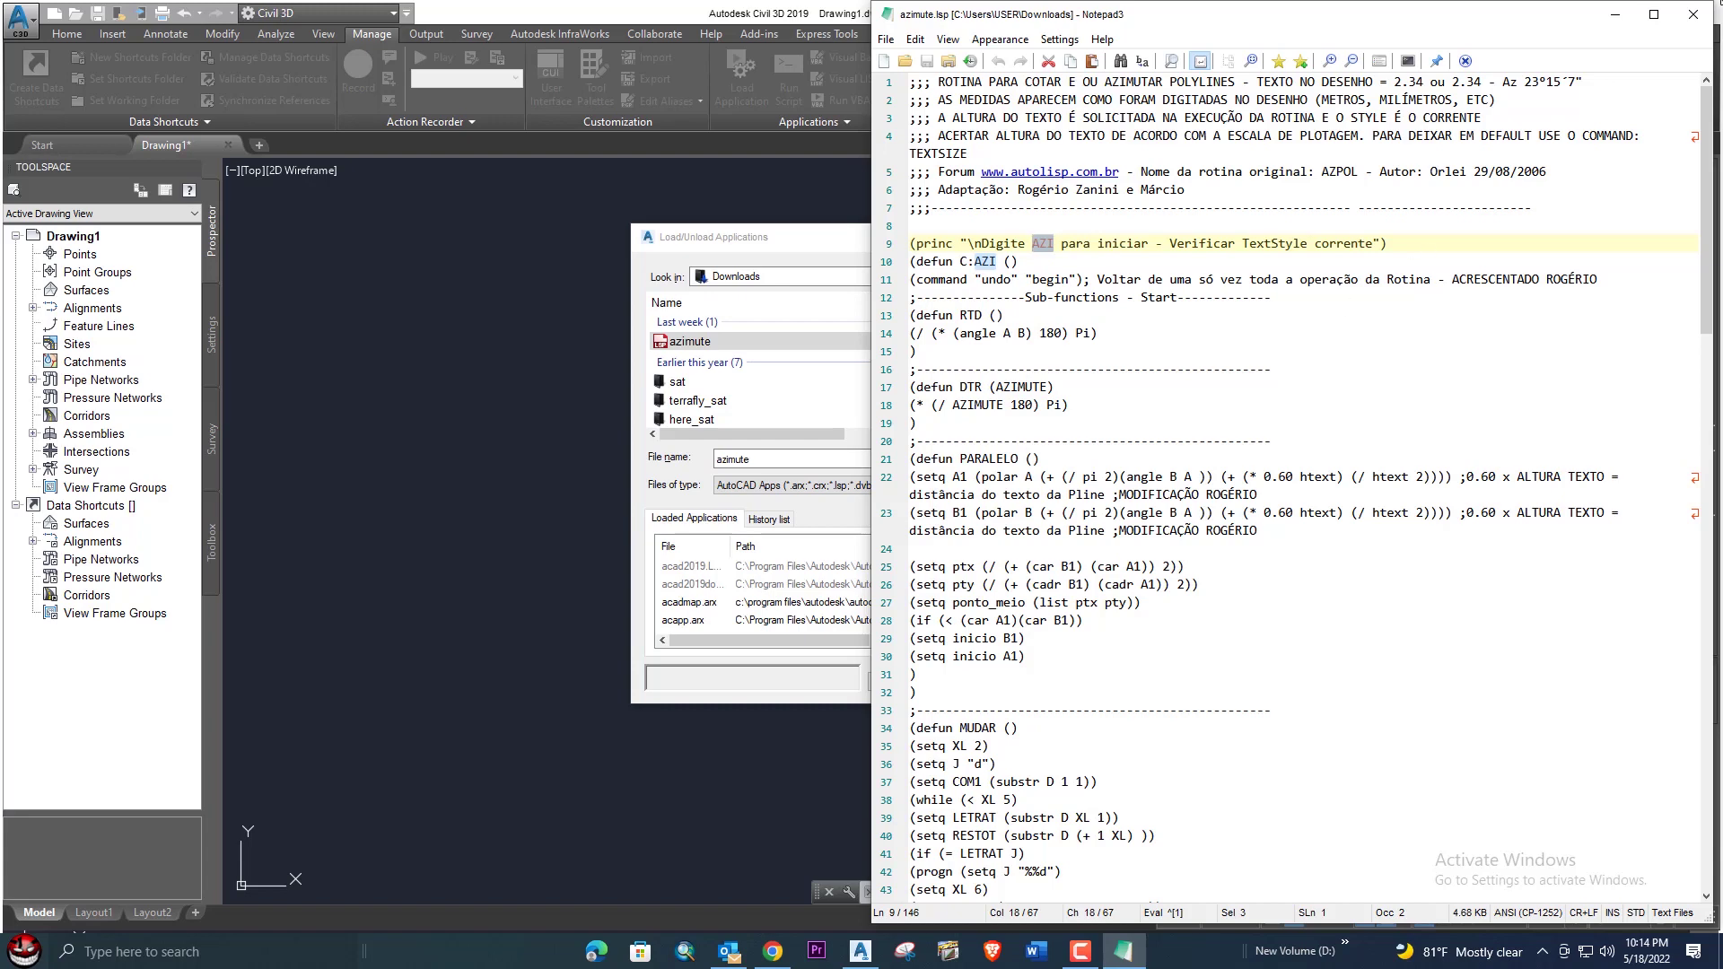
left_click(1693, 13)
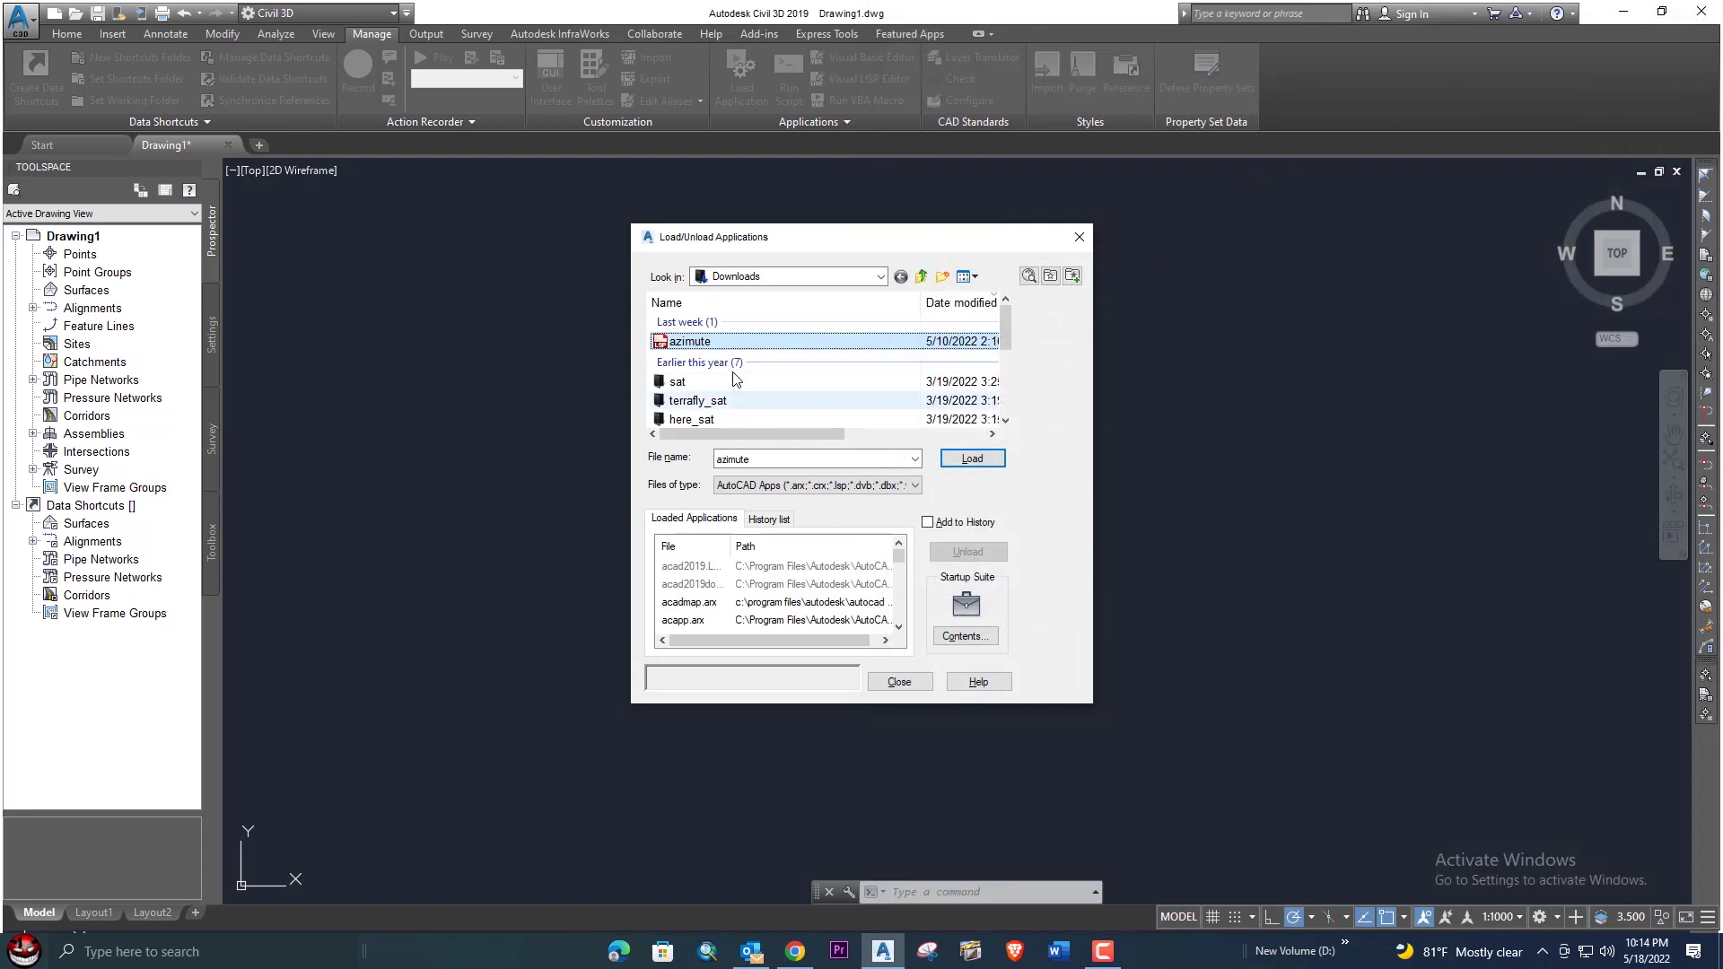
Step: Load azimute.lsp with Load Once for the unsigned routine and close the loader
left_click(973, 458)
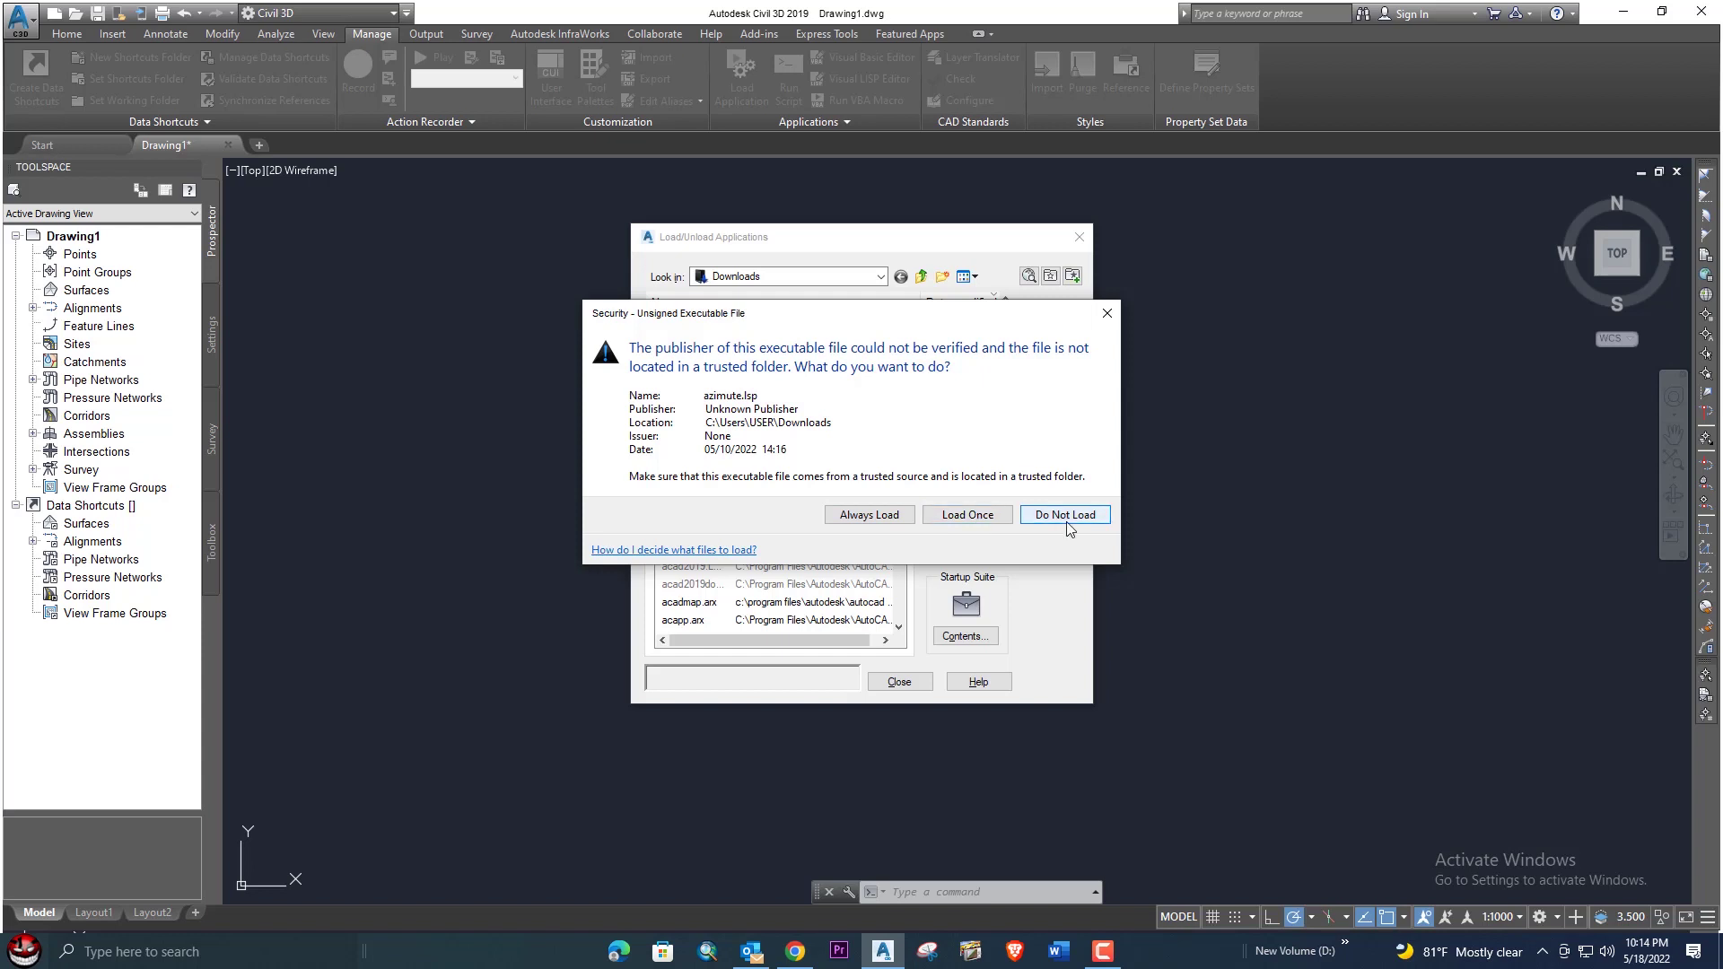
left_click(970, 517)
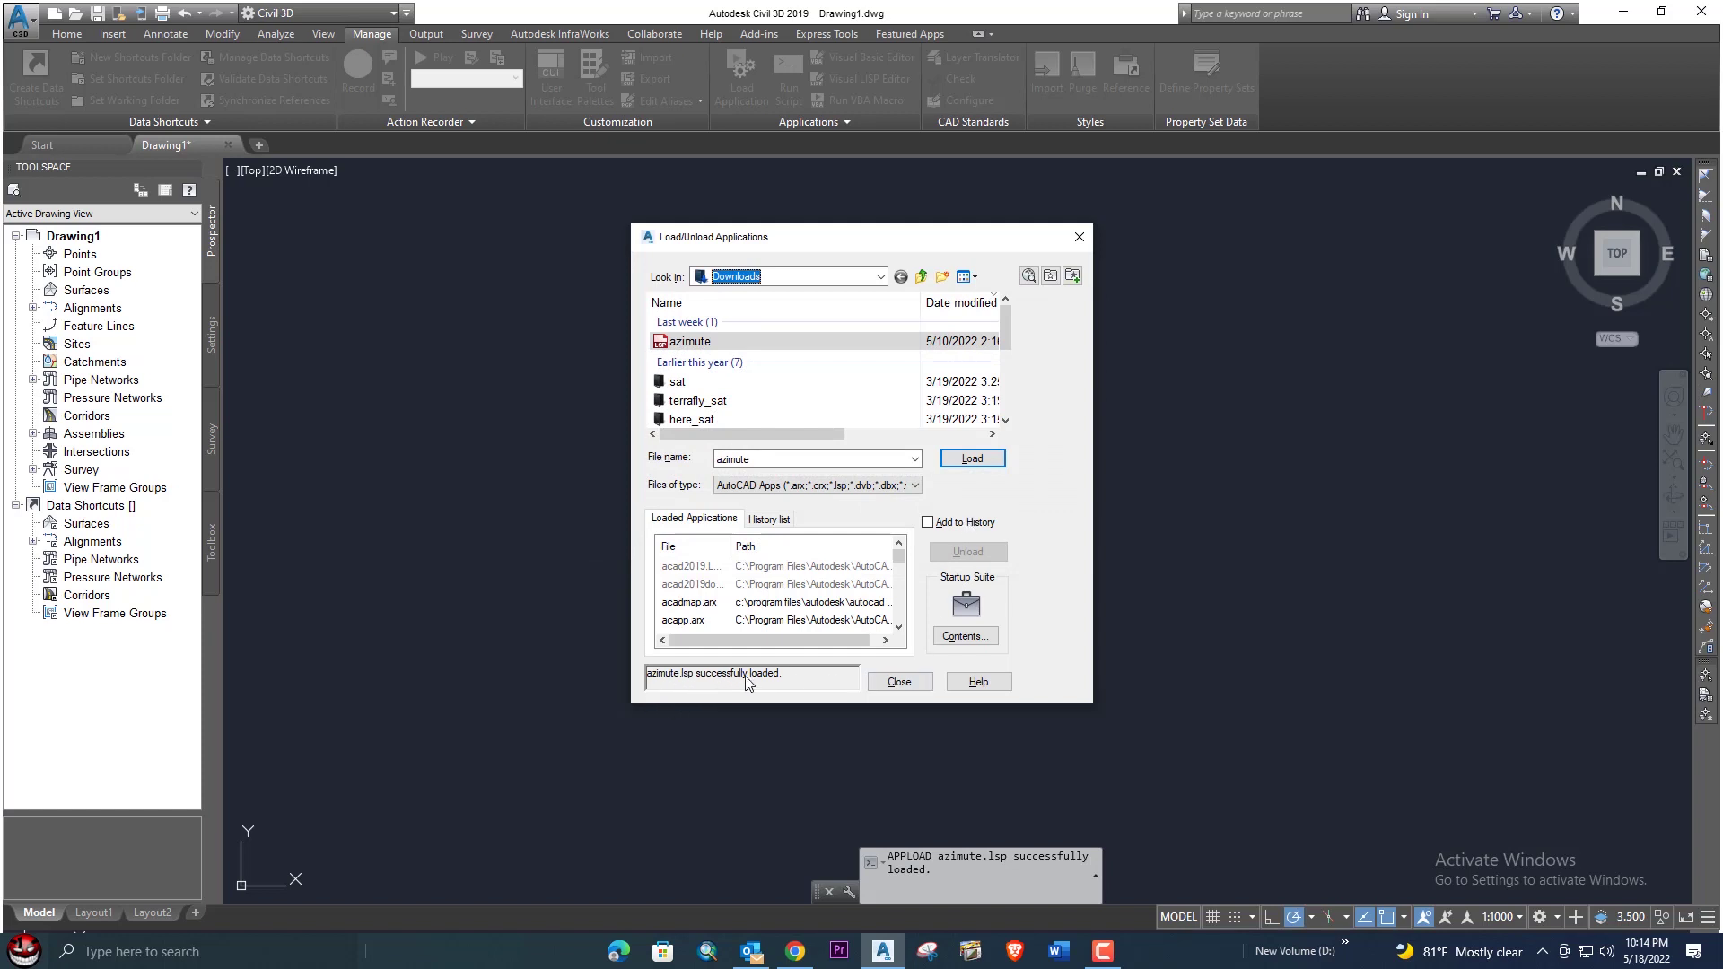
left_click(912, 687)
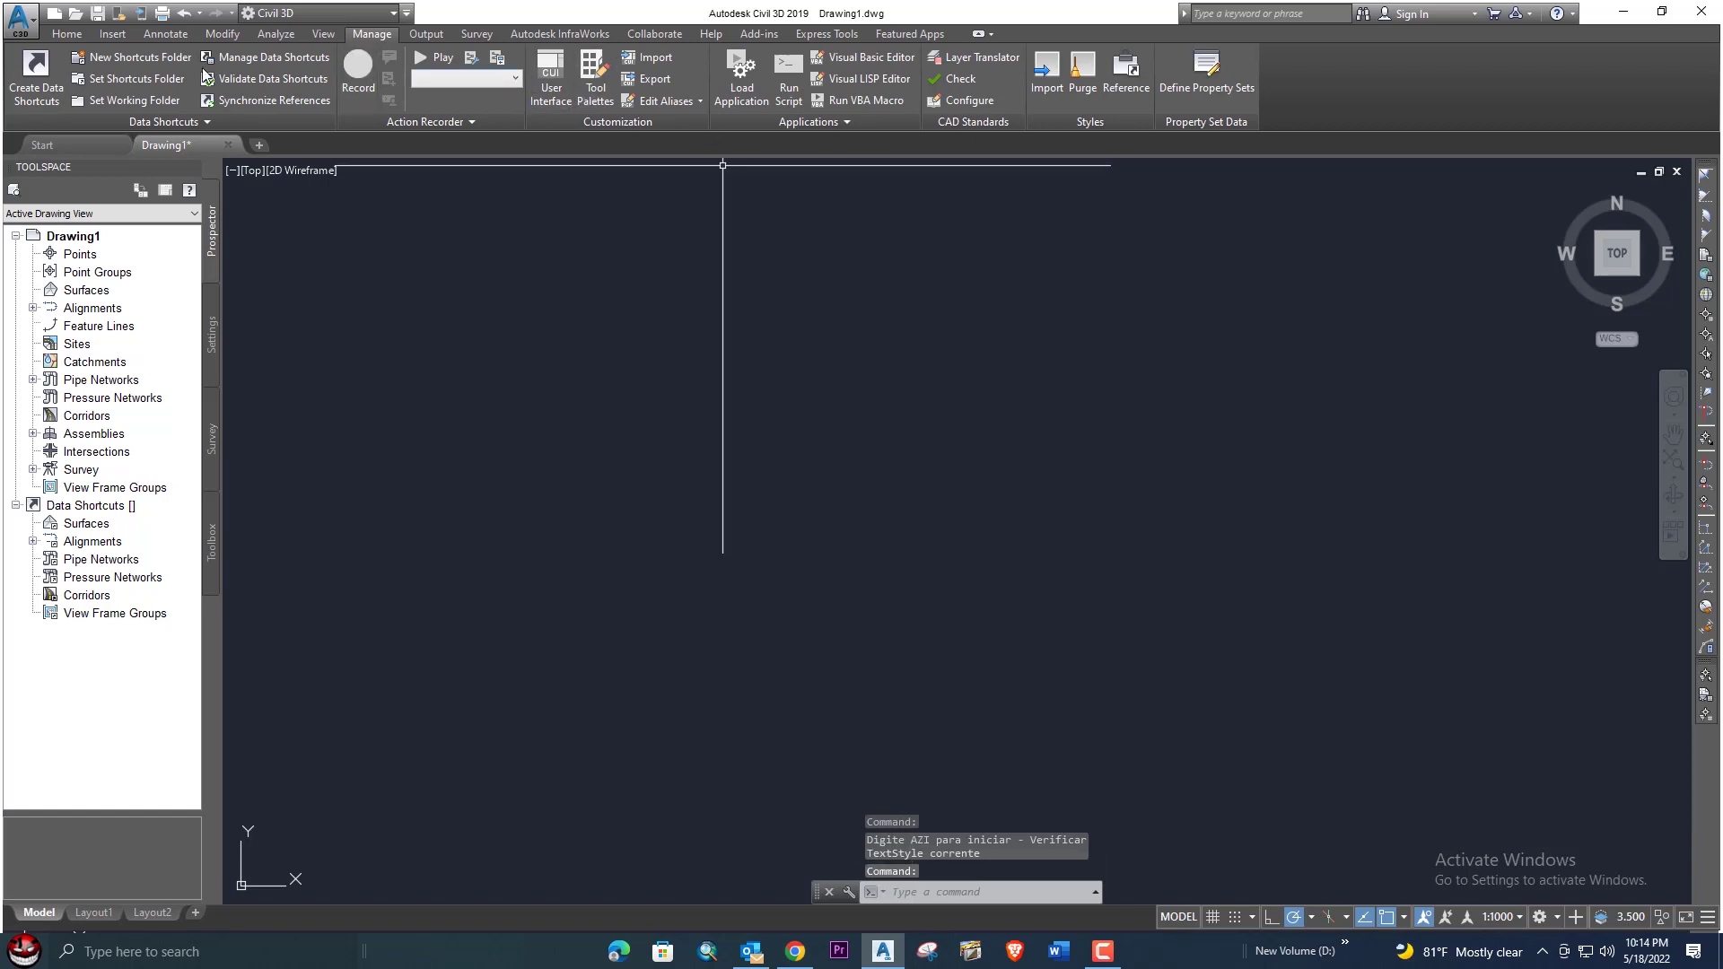
Step: Draw an irregular nine-vertex closed polyline on the left of the drawing
left_click(67, 36)
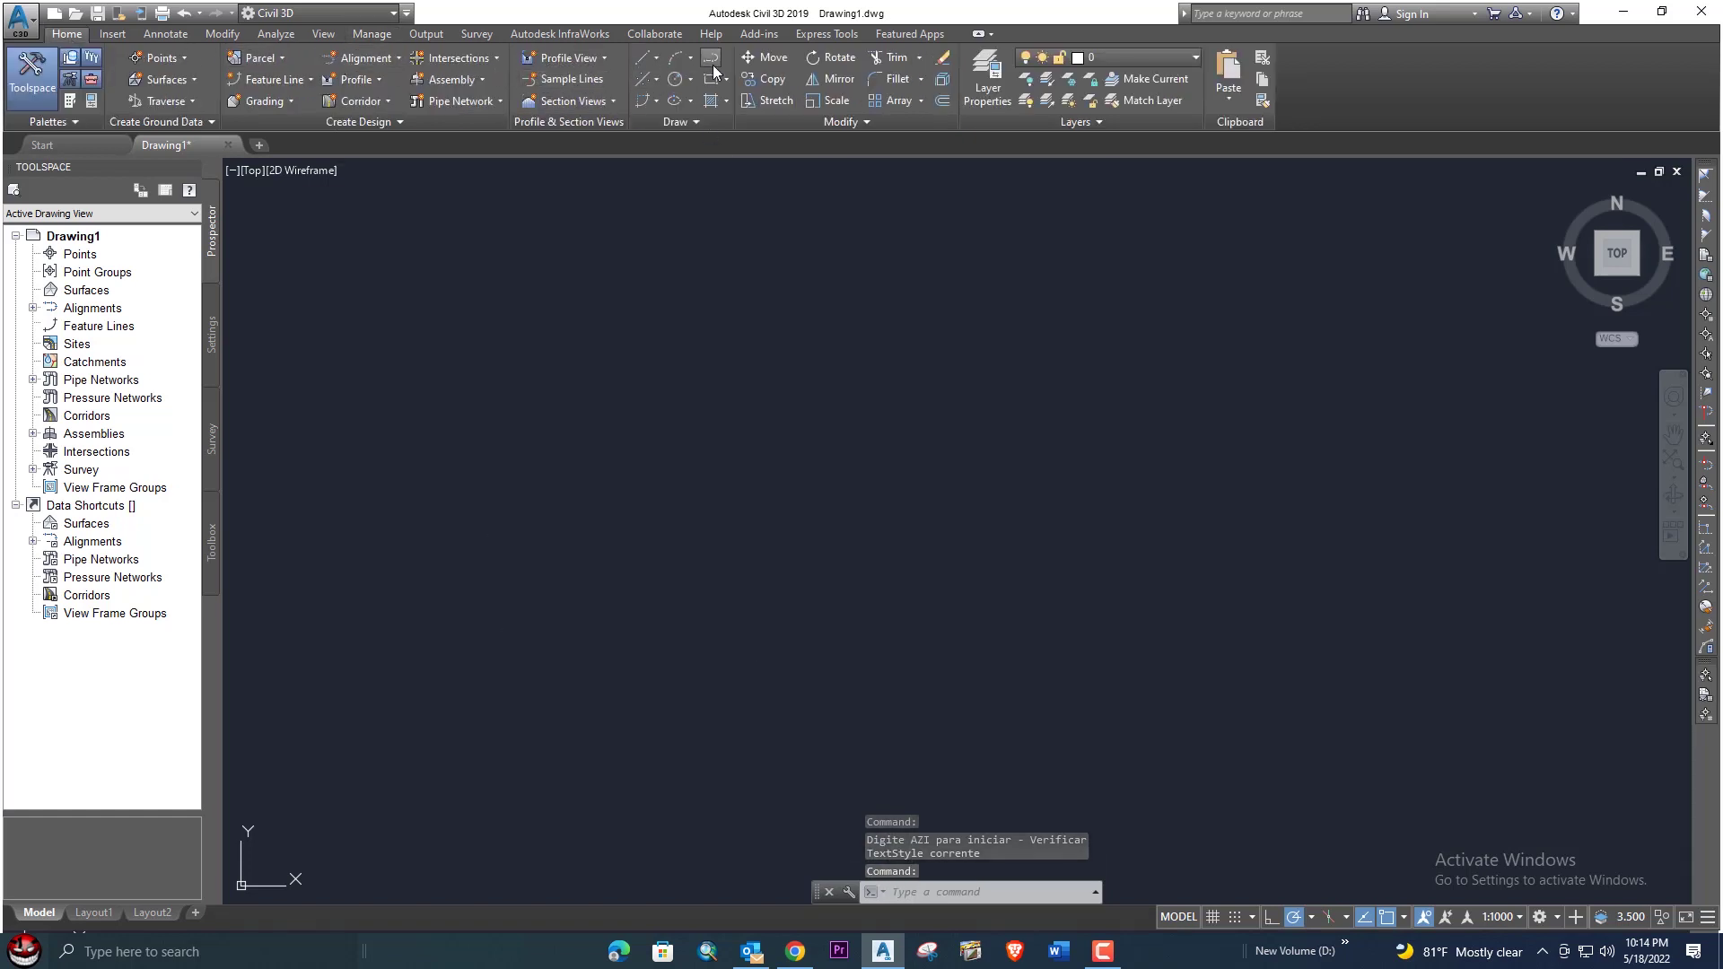
left_click(712, 61)
left_click(687, 354)
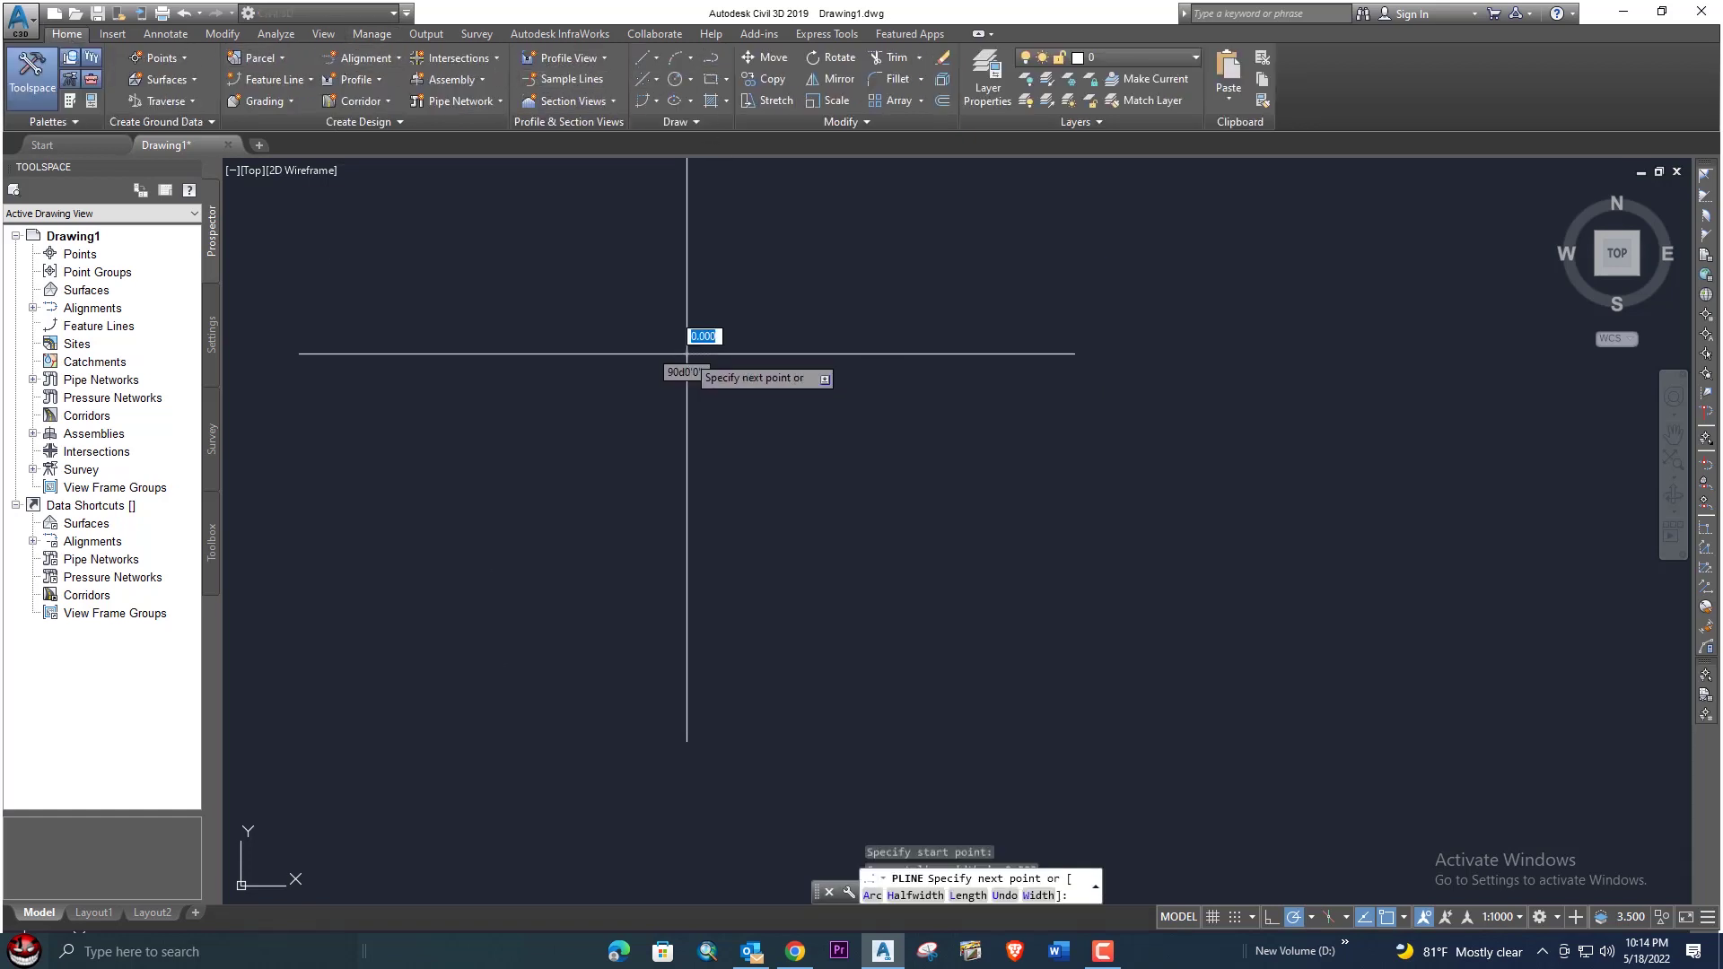
left_click(596, 404)
left_click(613, 478)
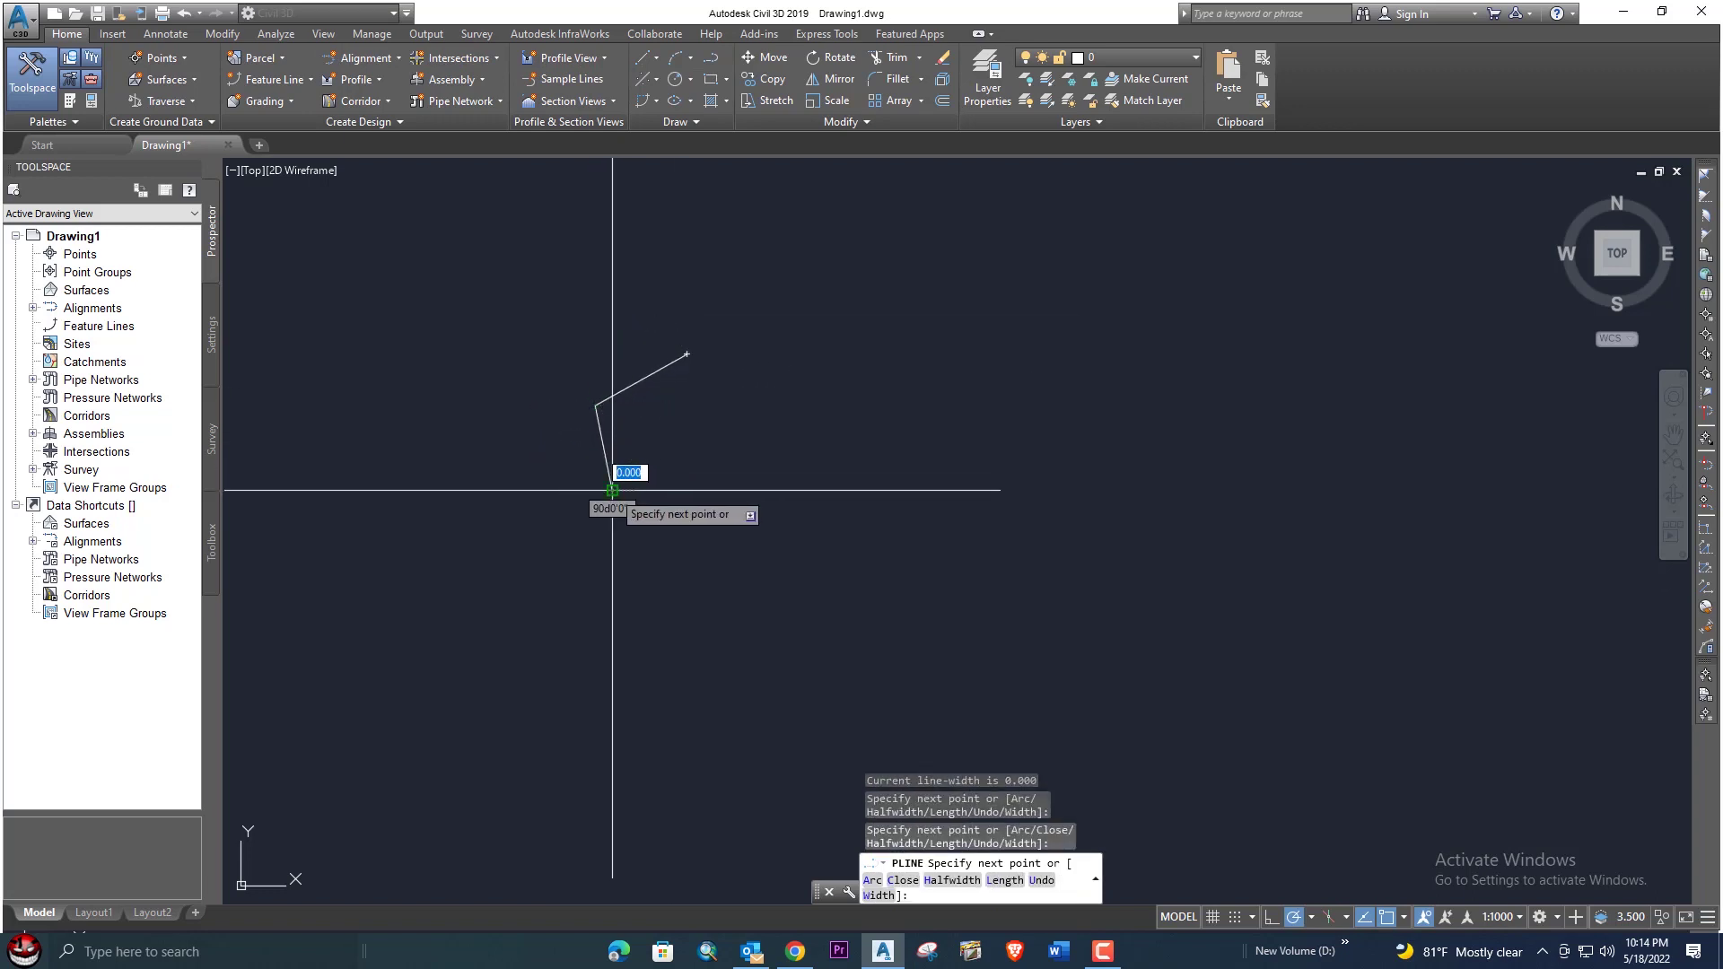
left_click(643, 619)
left_click(773, 600)
left_click(914, 663)
left_click(882, 538)
left_click(909, 468)
left_click(867, 384)
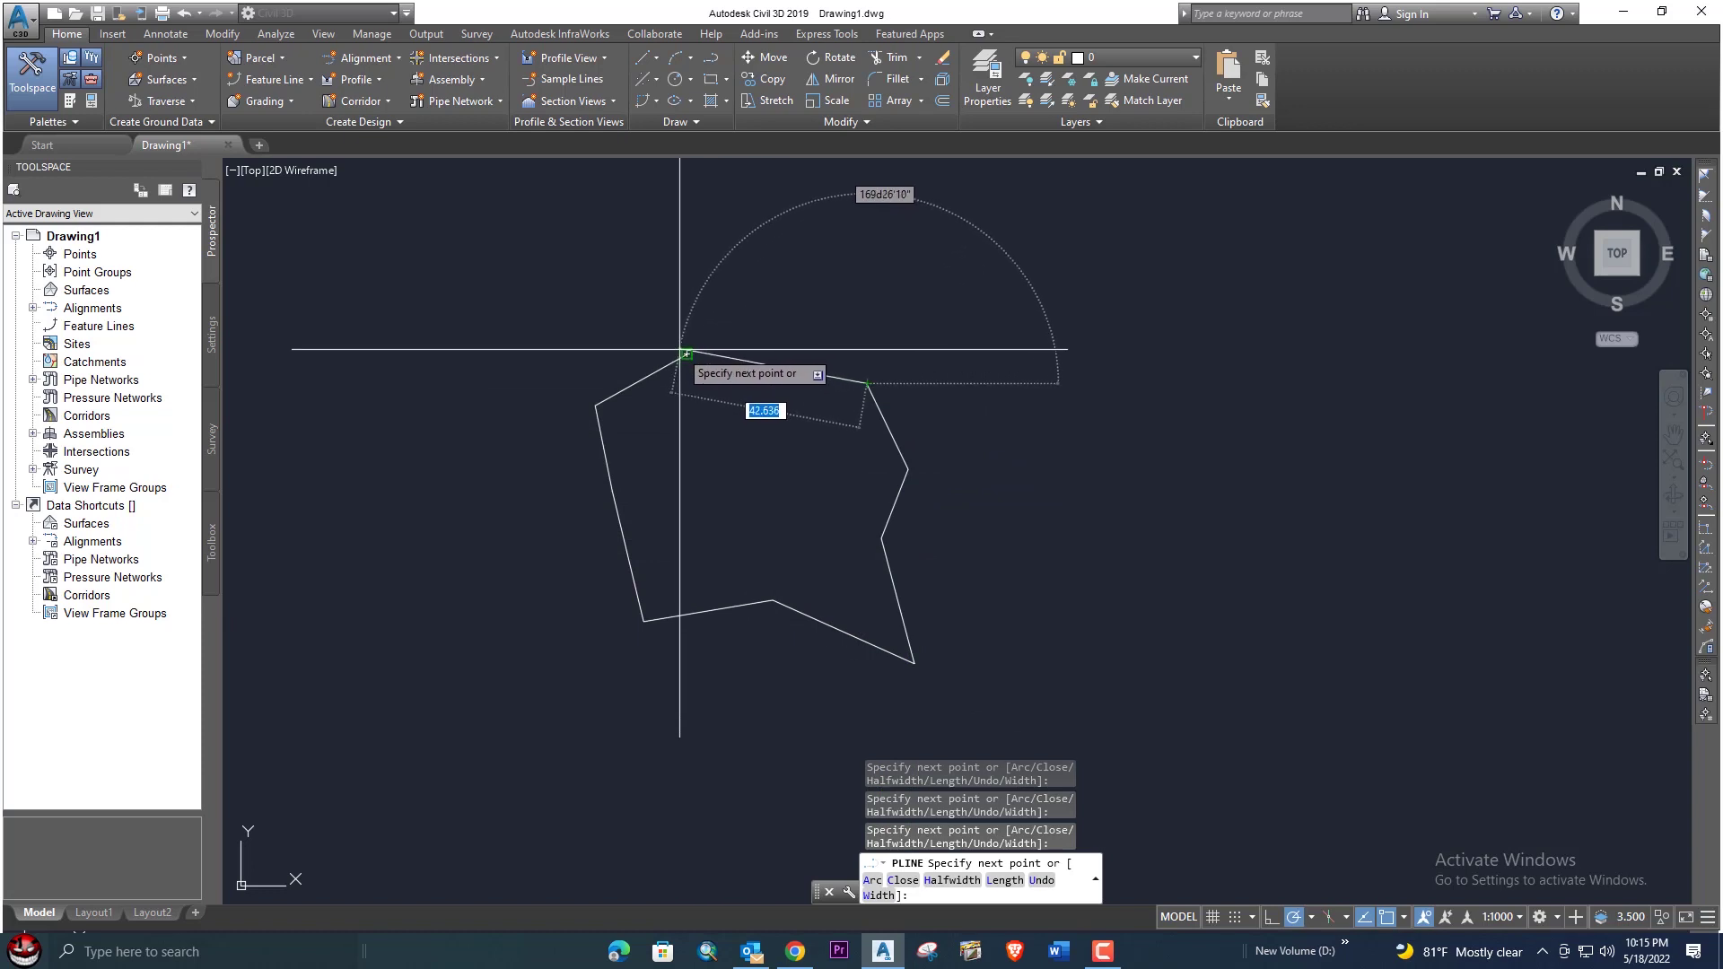
left_click(682, 355)
key("Return")
scroll(1122, 368, "down", 3)
scroll(1107, 381, "up", 1)
Step: Draw a closed four-sided polyline to the right of the polygon
left_click(711, 57)
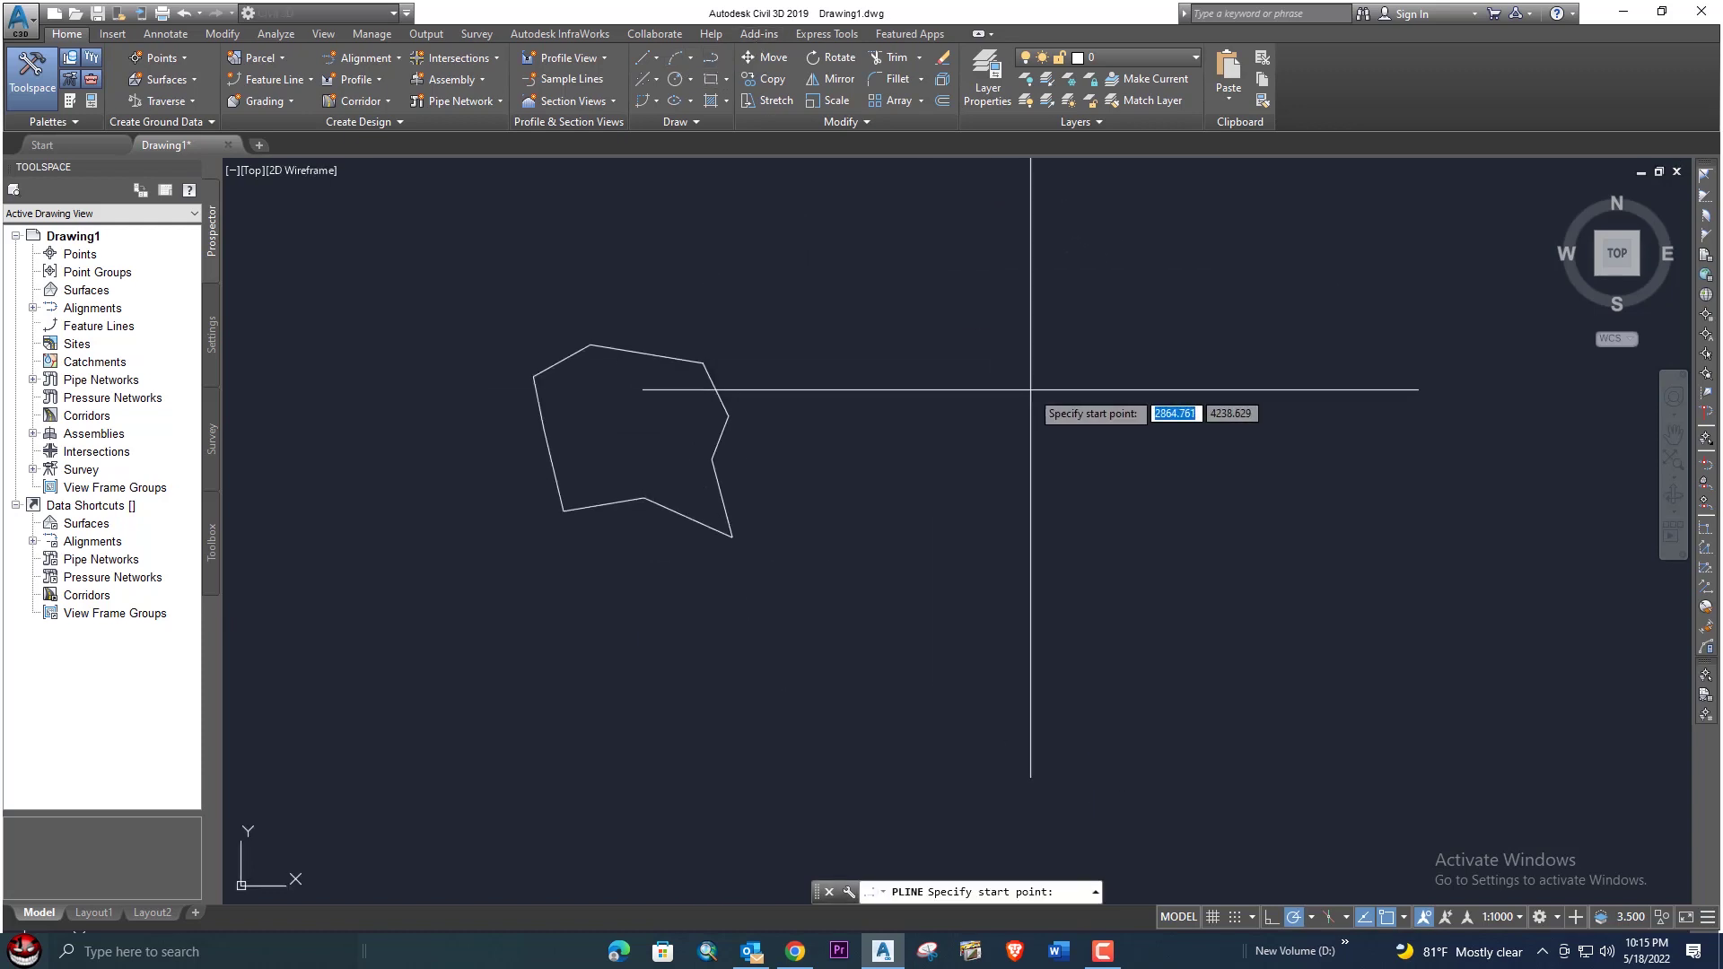
left_click(979, 381)
left_click(979, 542)
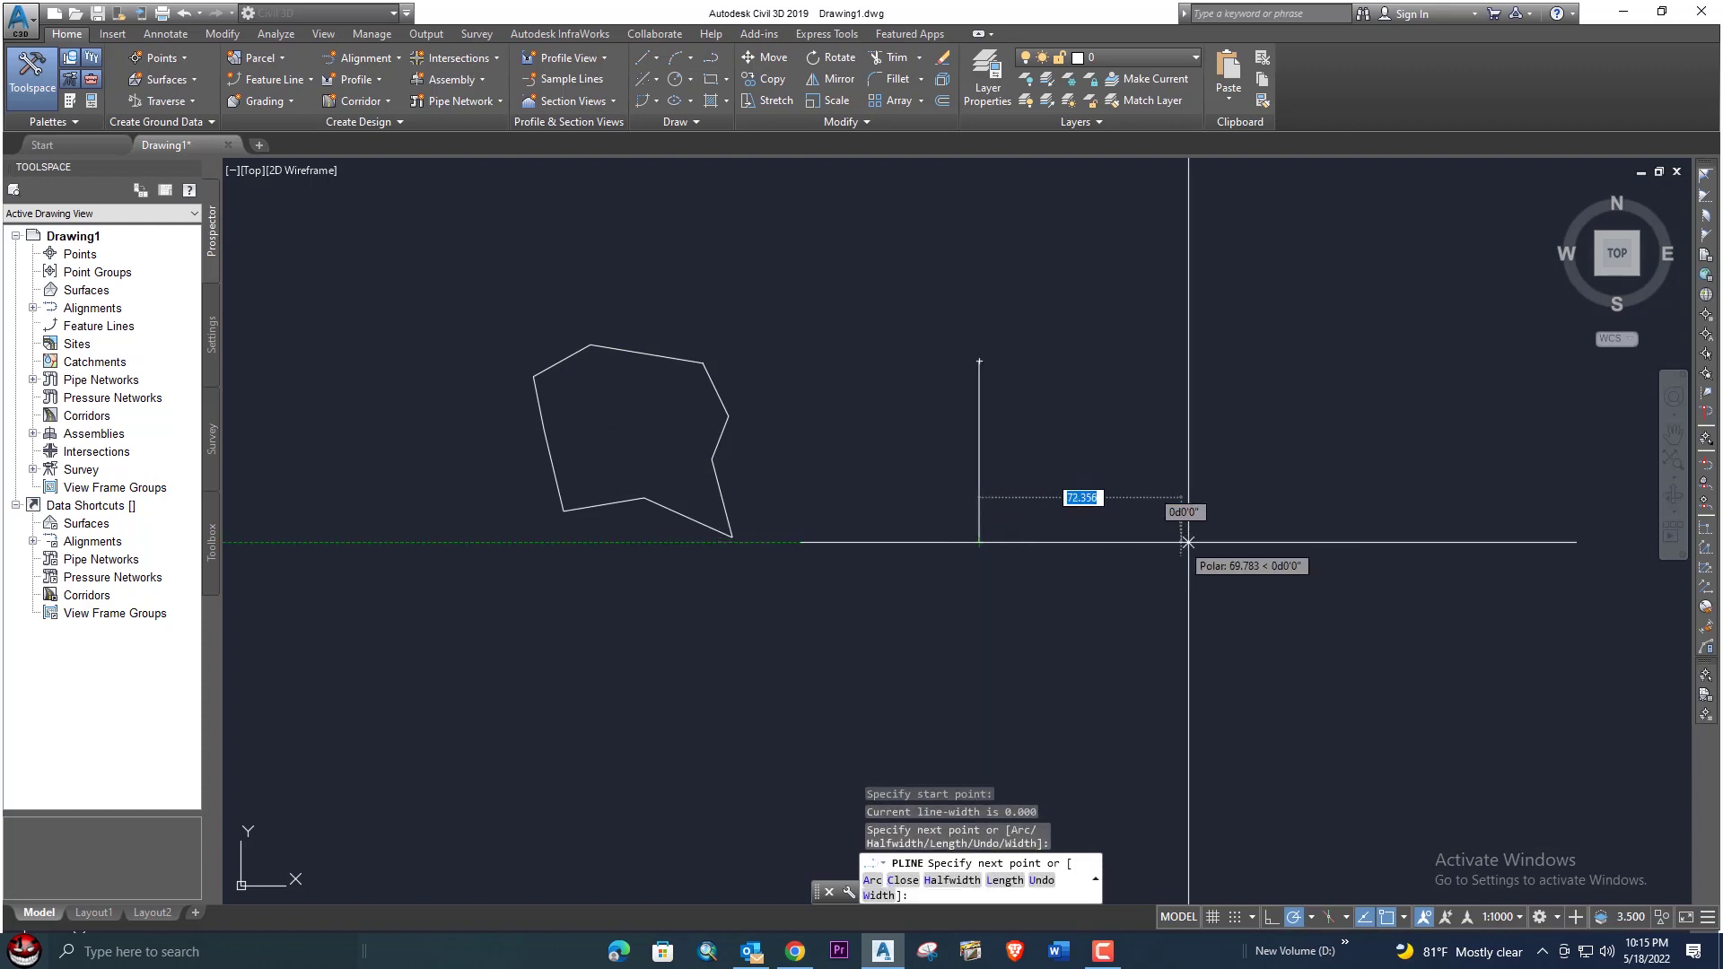
left_click(1249, 542)
left_click(1248, 340)
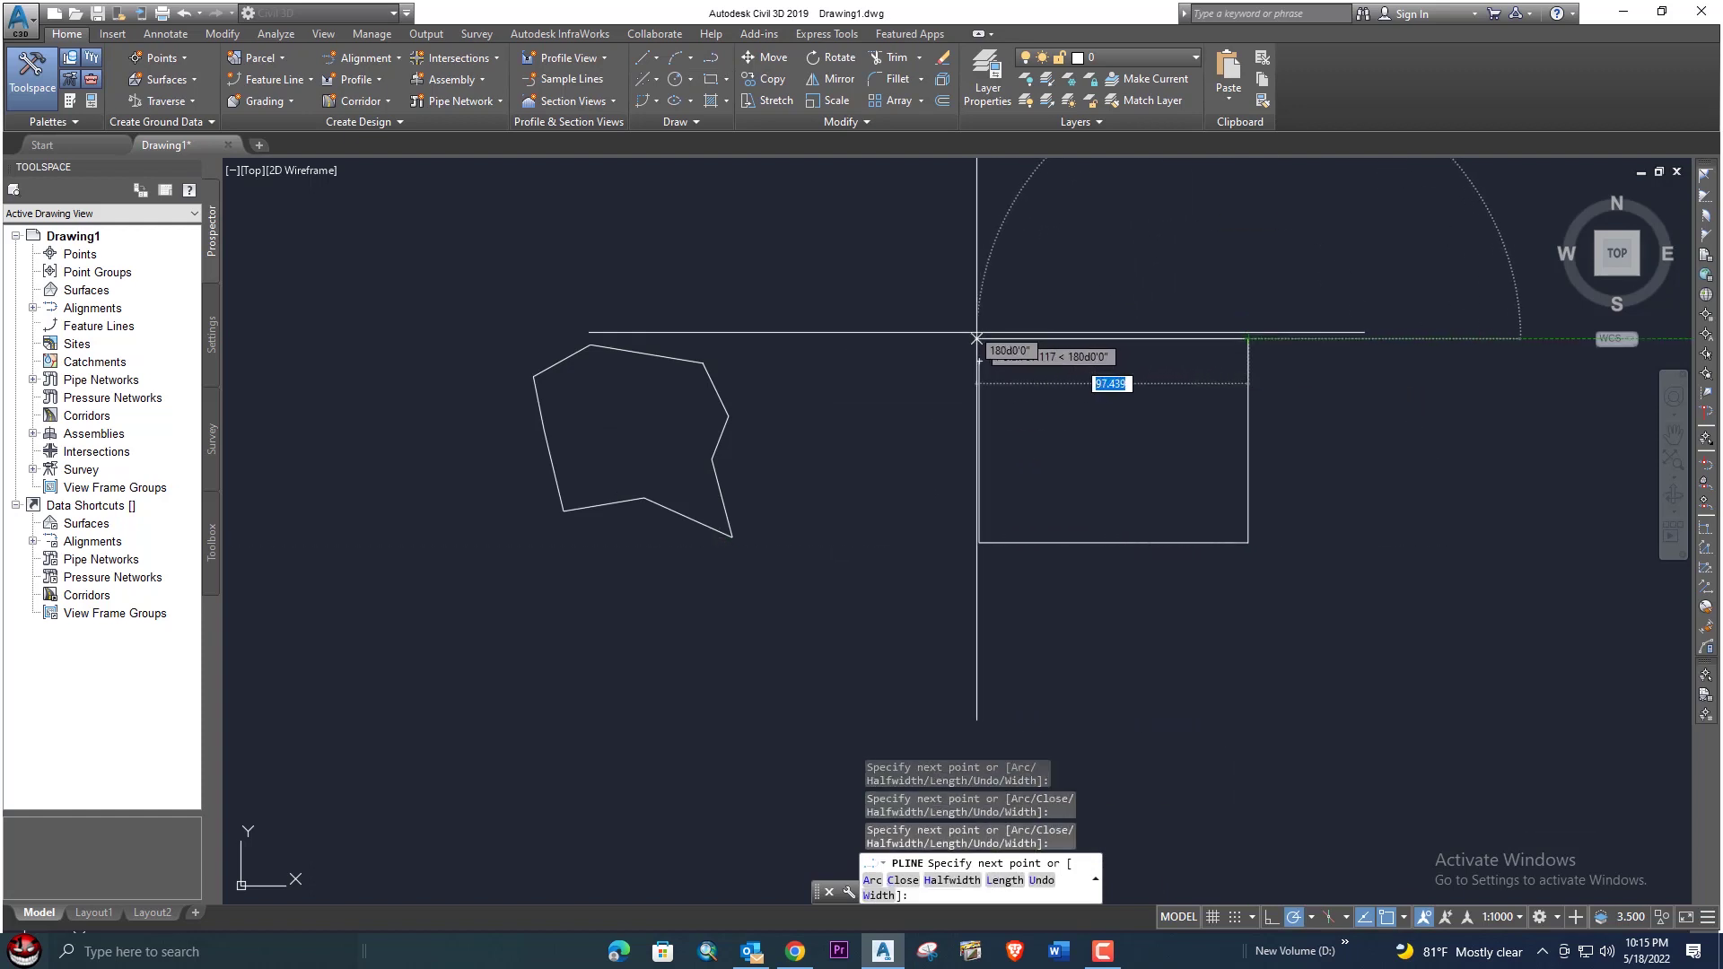
left_click(979, 321)
left_click(979, 361)
key("Return")
scroll(1040, 420, "down", 3)
scroll(940, 411, "up", 3)
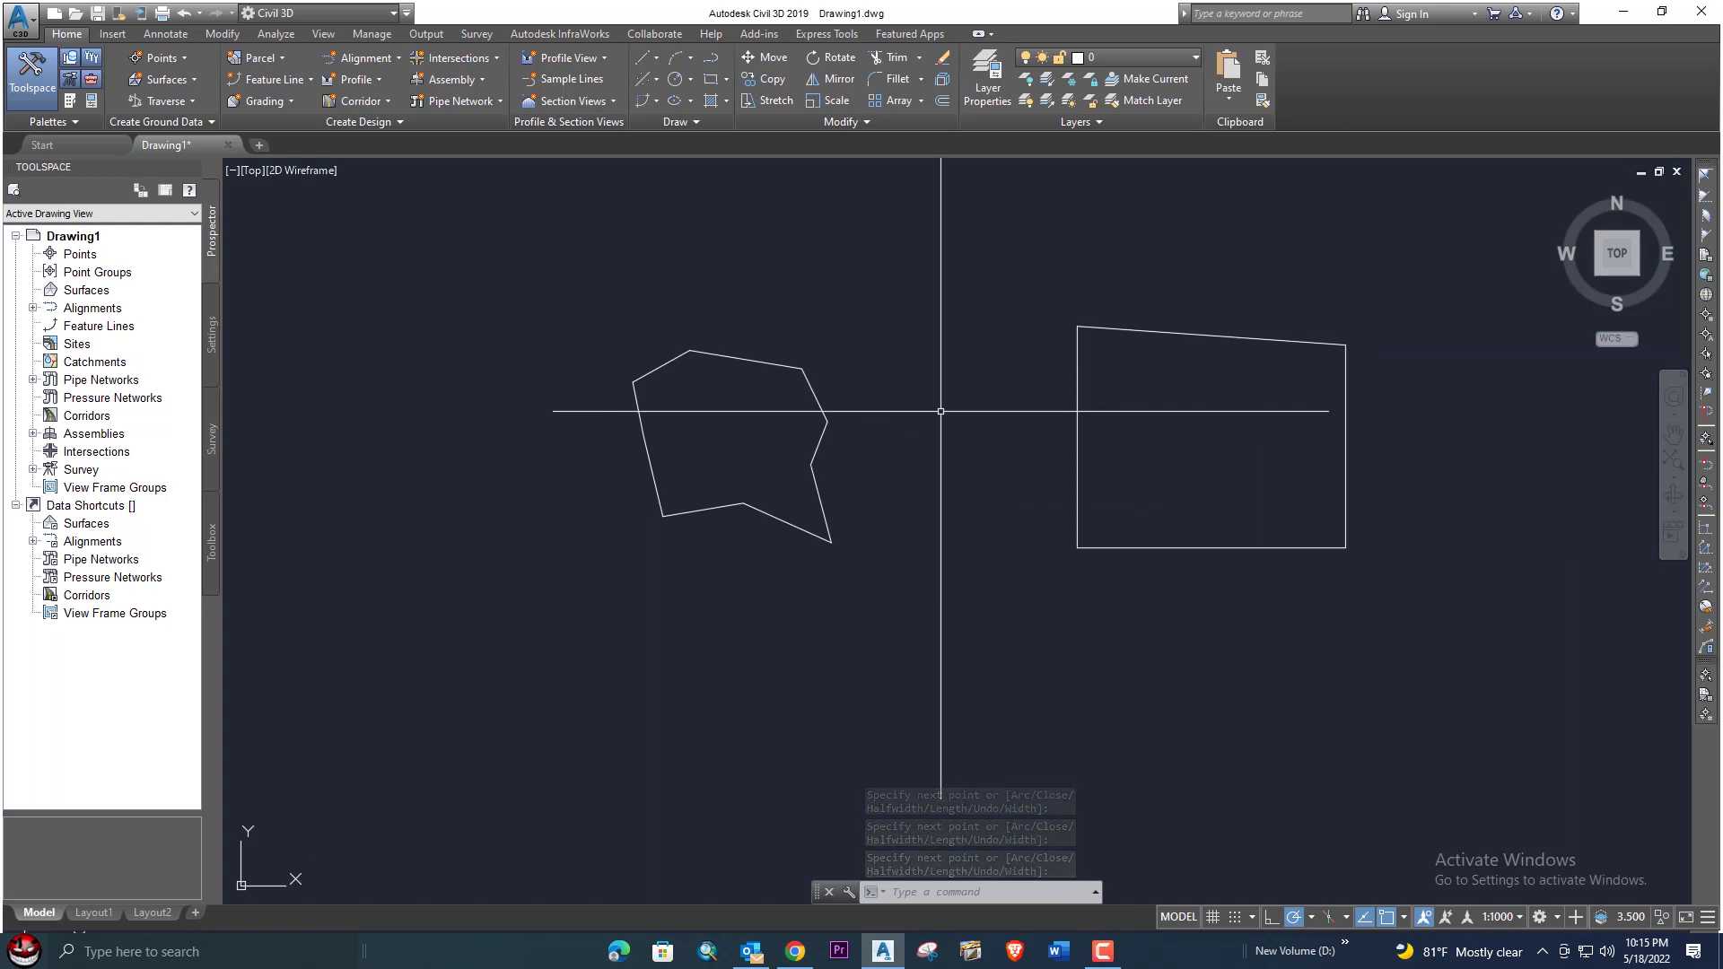
Step: Start the AZI routine with azimuth data set to Y and label text height 0.4
type("AZI")
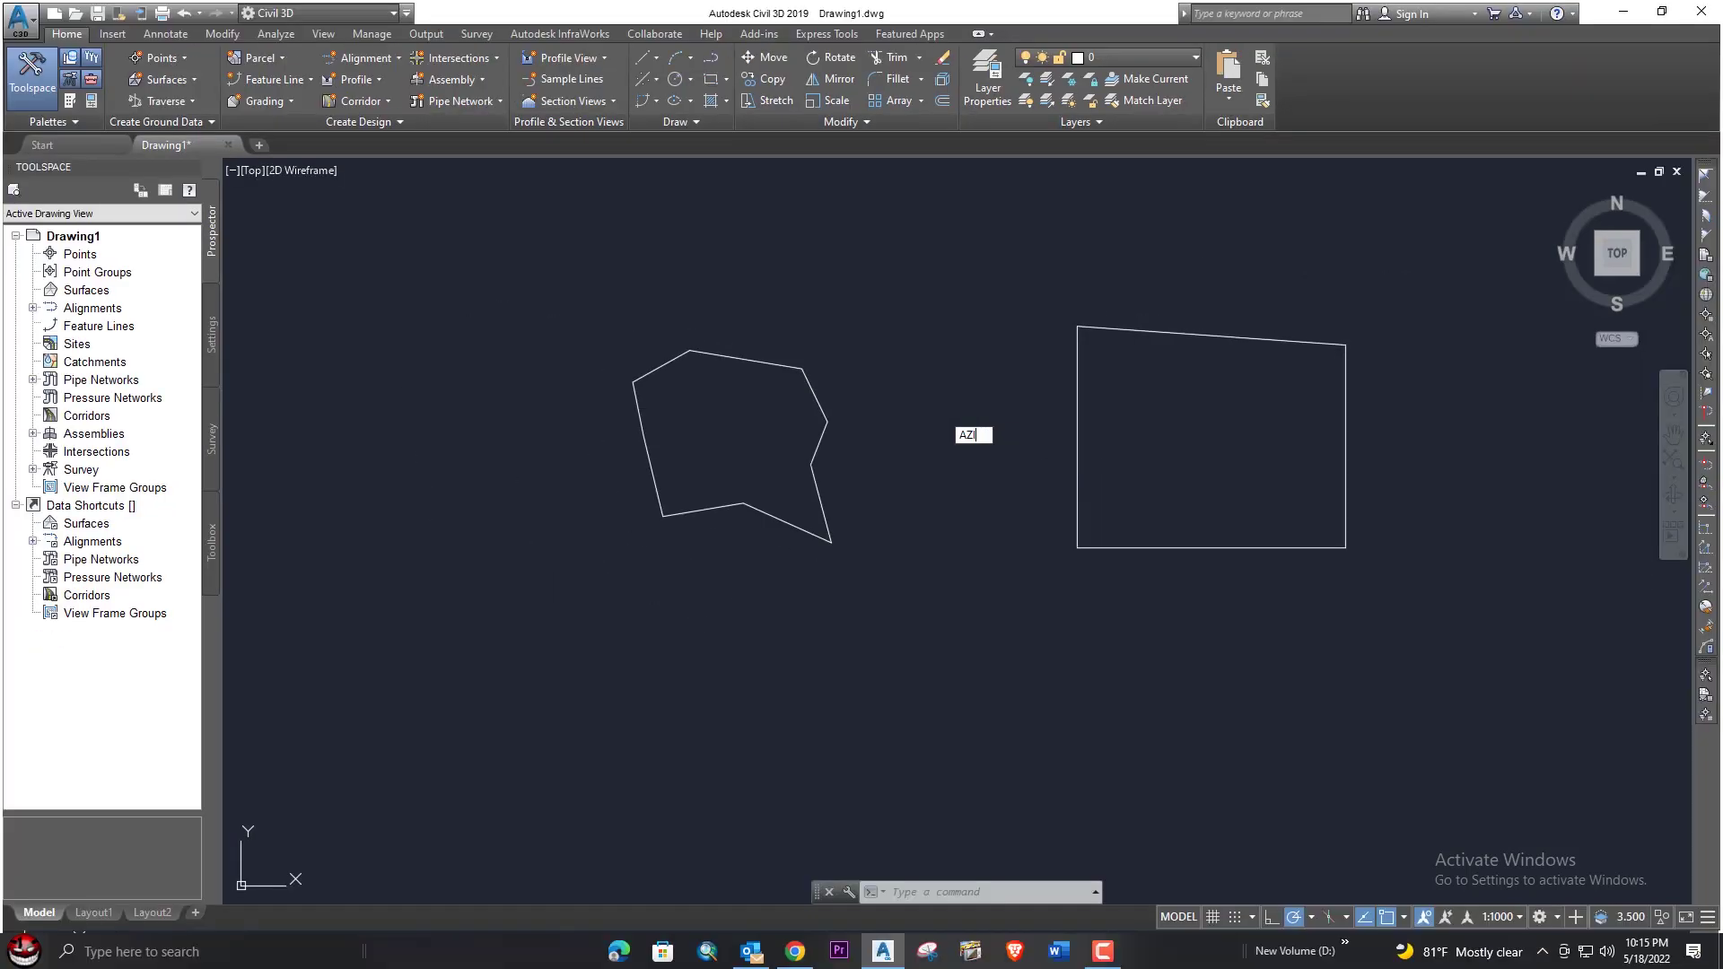
key("Return")
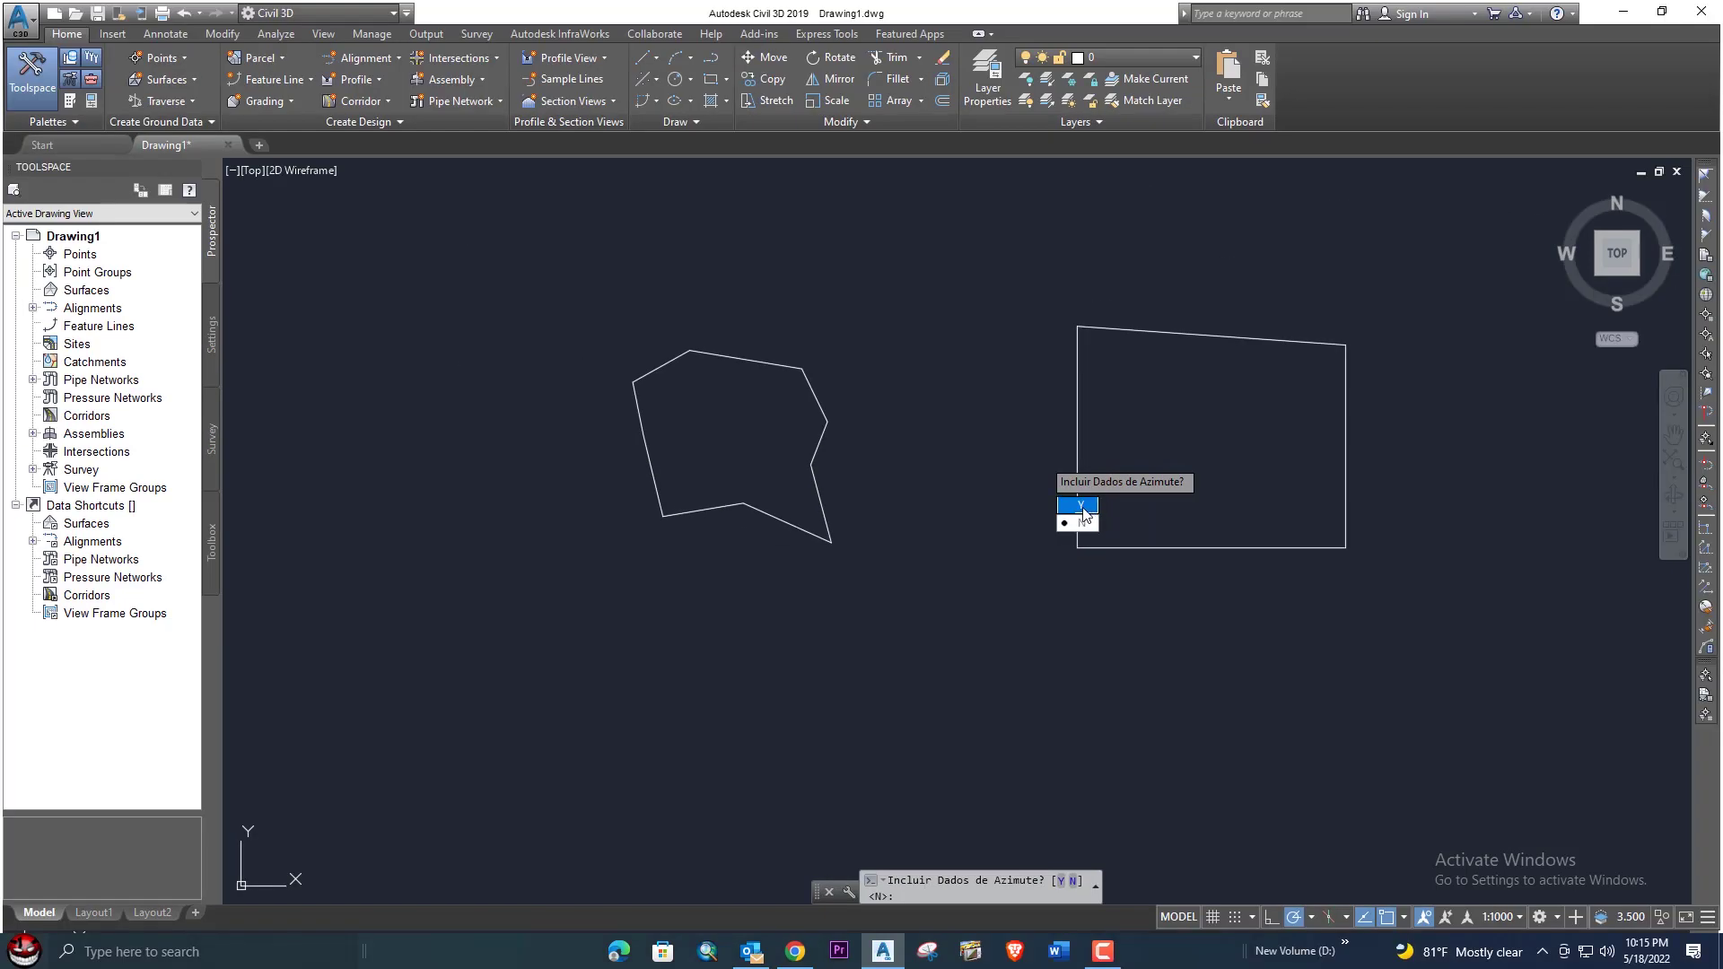
left_click(1080, 506)
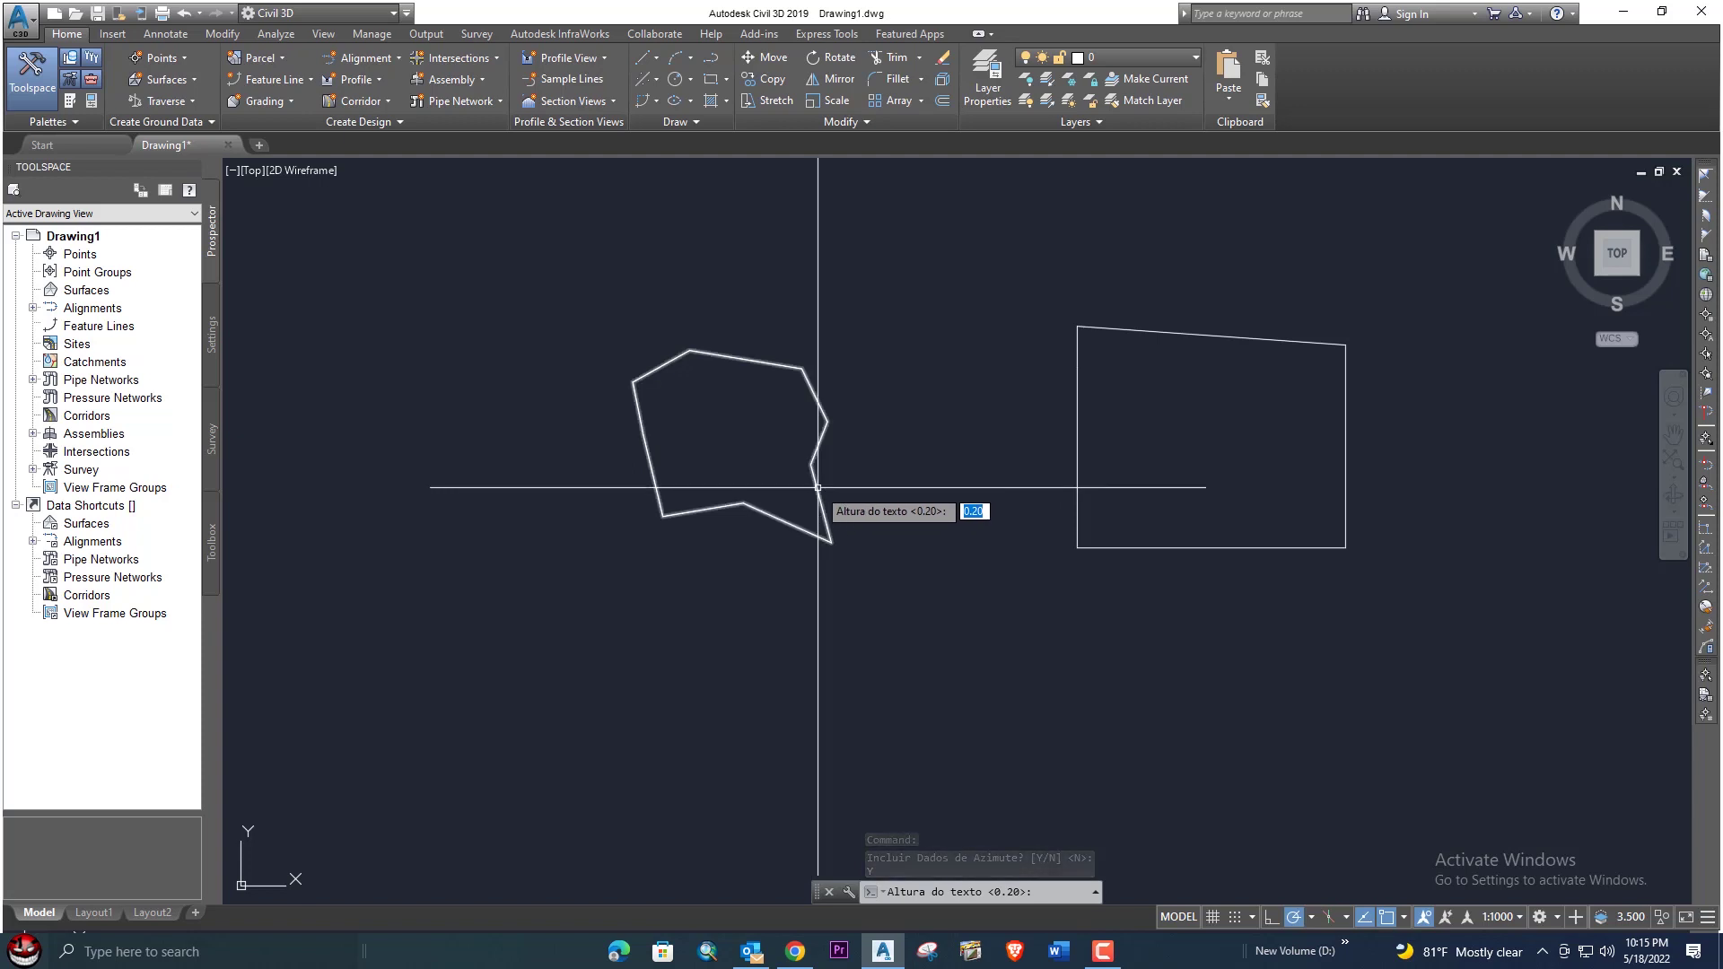
type("0")
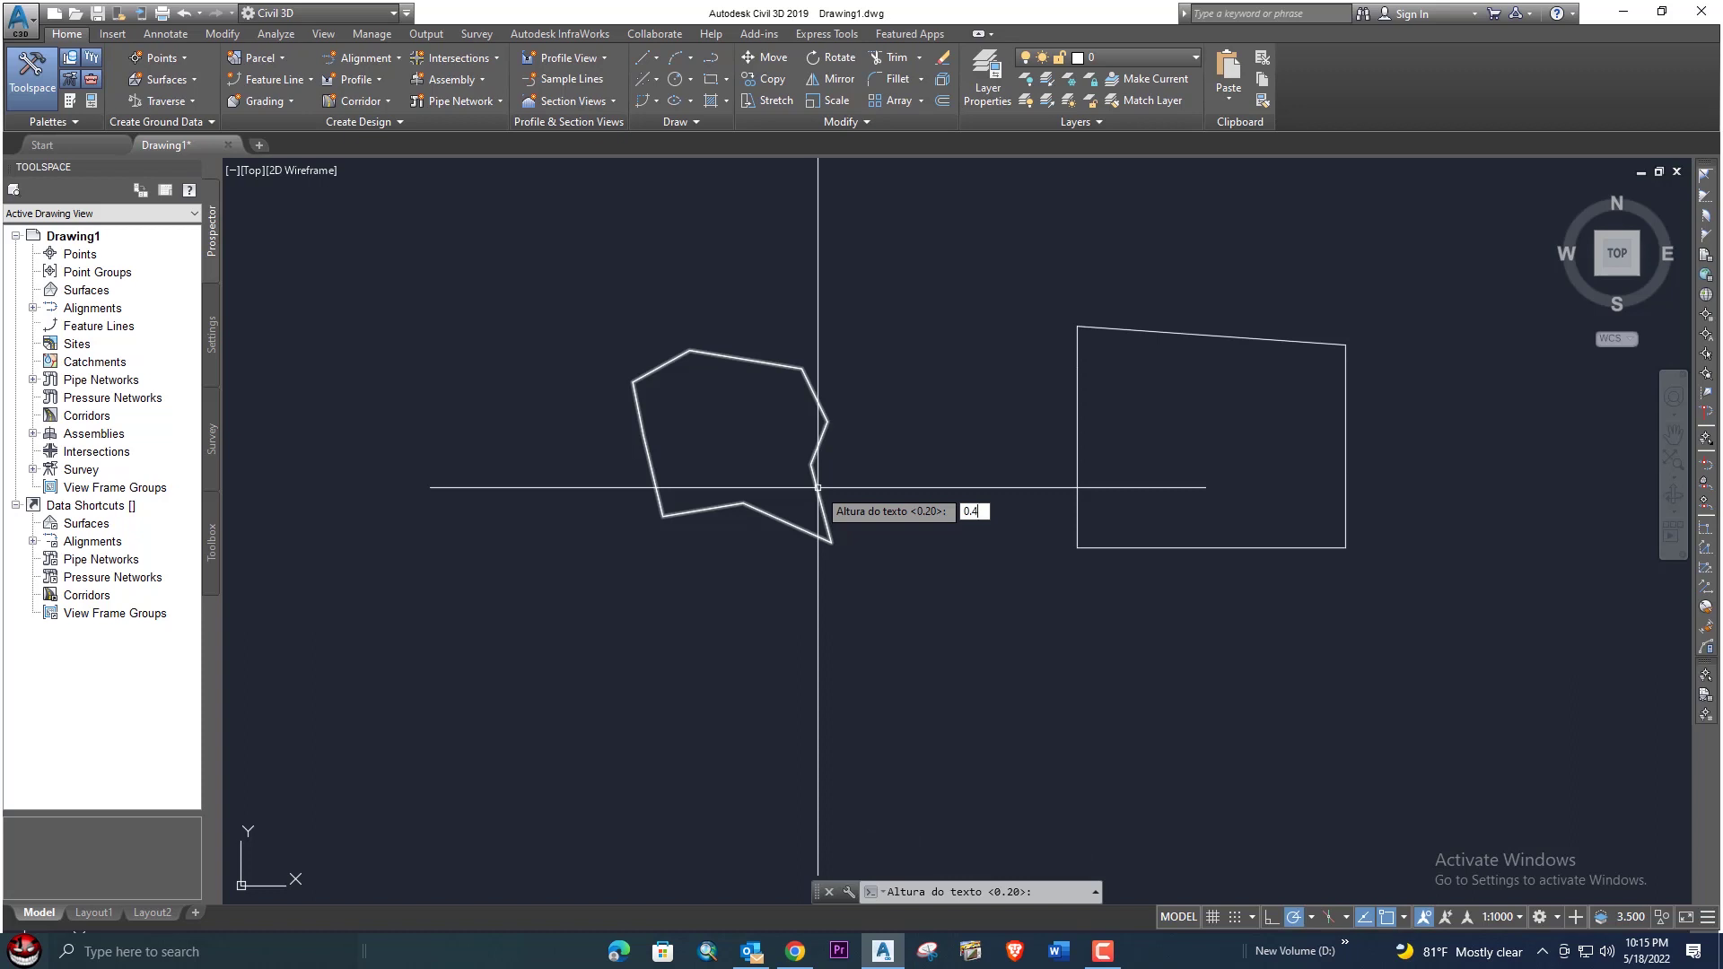
key("Return")
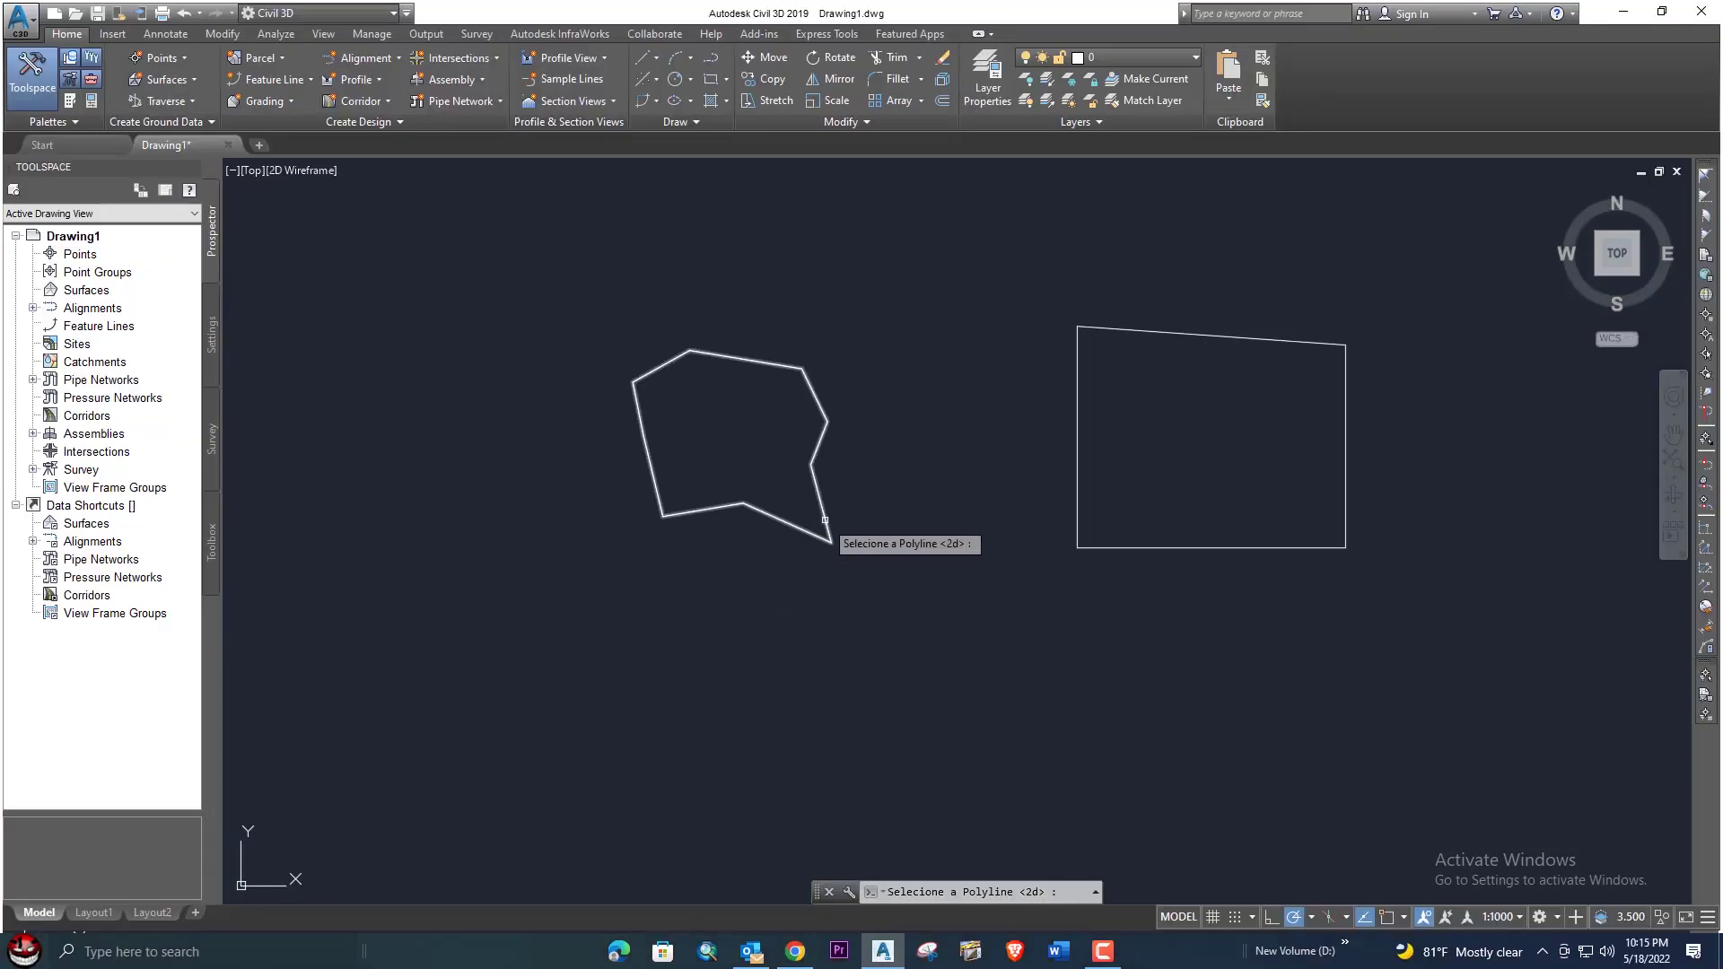
Step: Apply AZI to the irregular polygon and inspect edge labels such as 29.28m - Az 80°32'35"
left_click(825, 519)
scroll(808, 513, "up", 10)
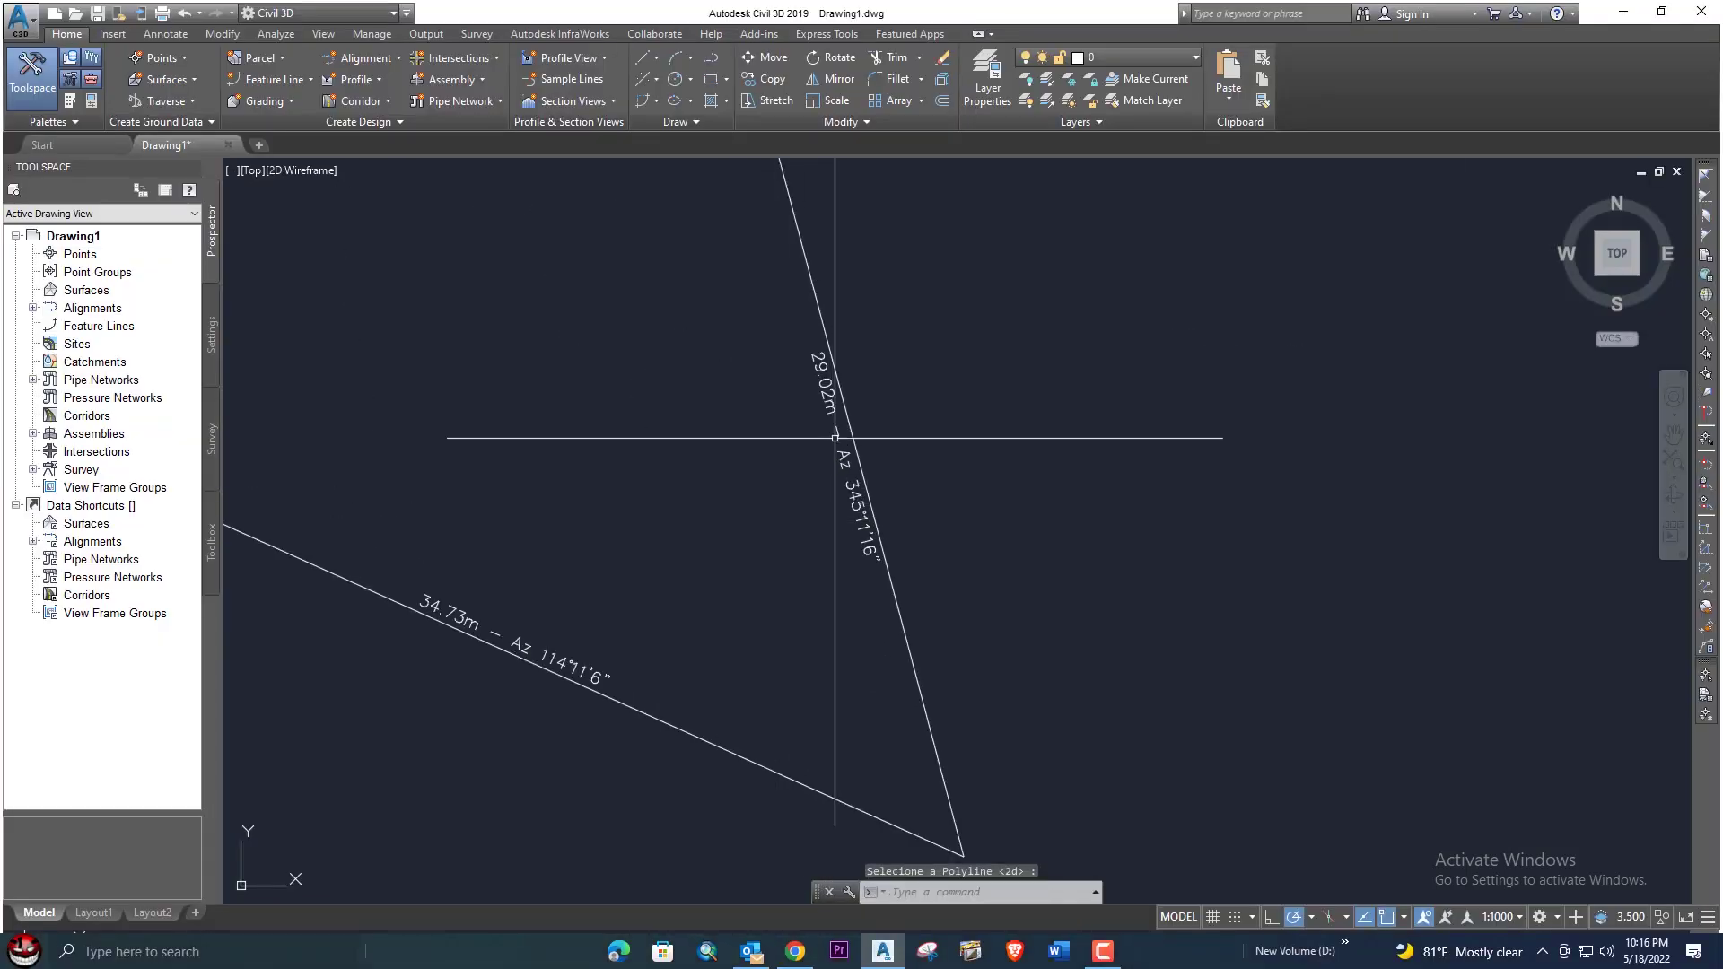
scroll(843, 396, "down", 3)
middle_click_drag(843, 396, 1047, 445)
scroll(769, 470, "up", 5)
scroll(757, 482, "down", 3)
scroll(731, 454, "down", 5)
scroll(743, 502, "up", 7)
scroll(743, 502, "down", 5)
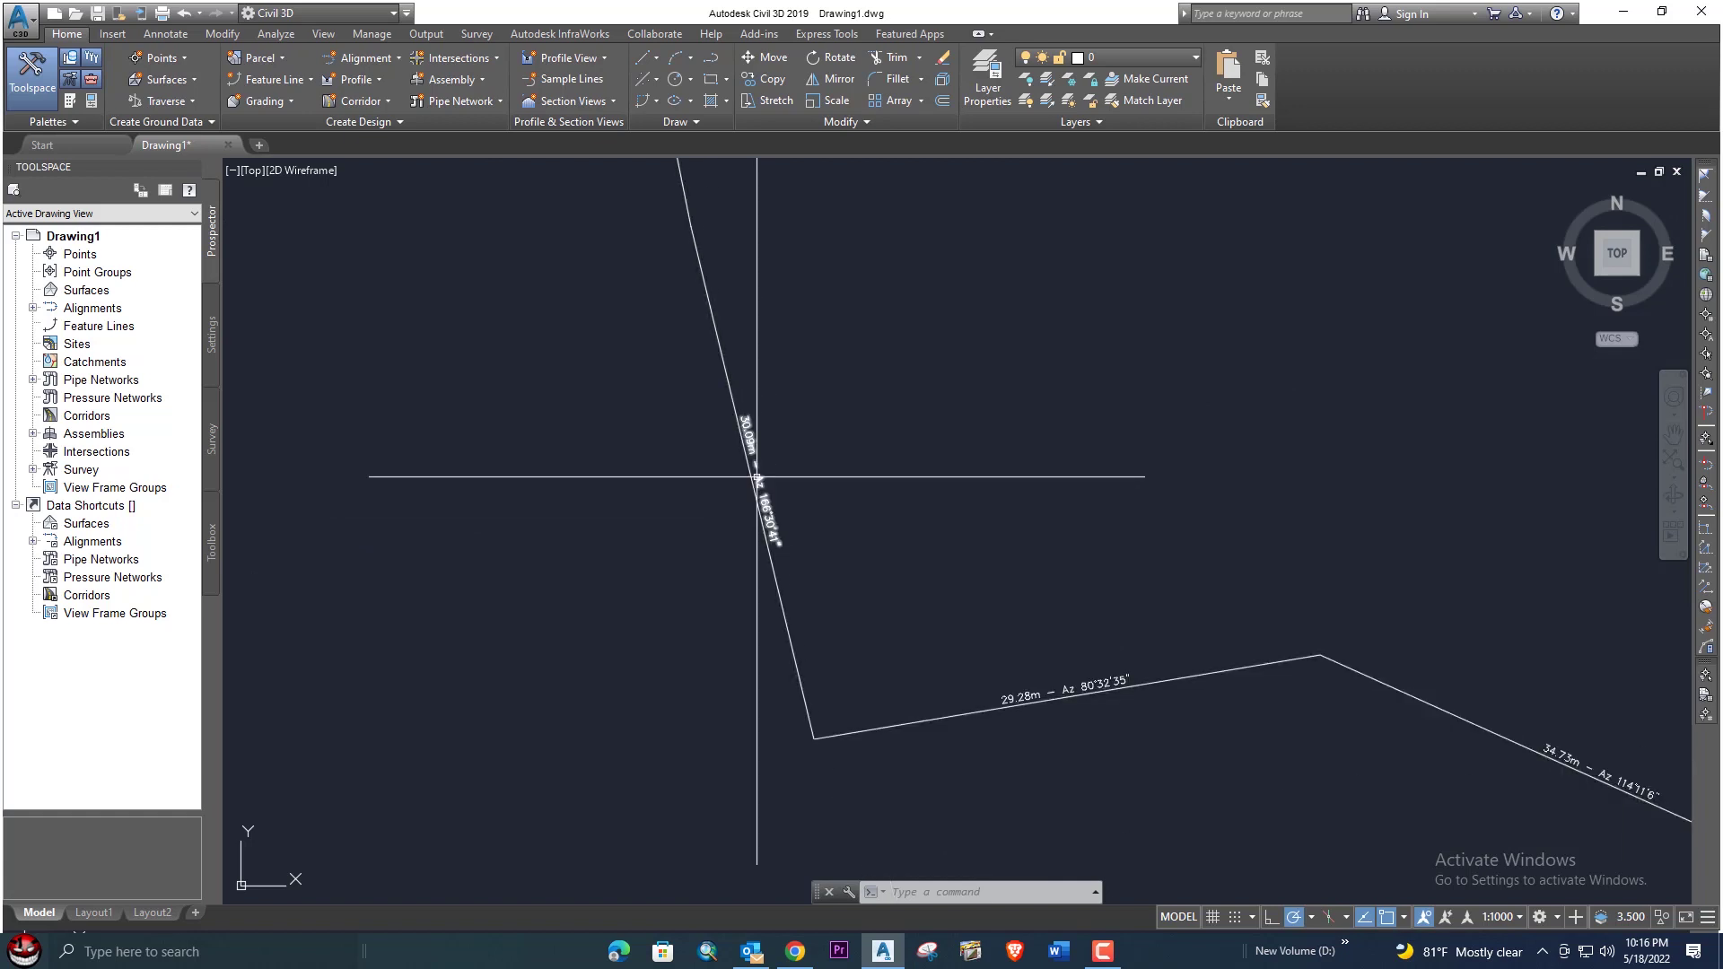
scroll(692, 492, "up", 6)
scroll(685, 493, "down", 4)
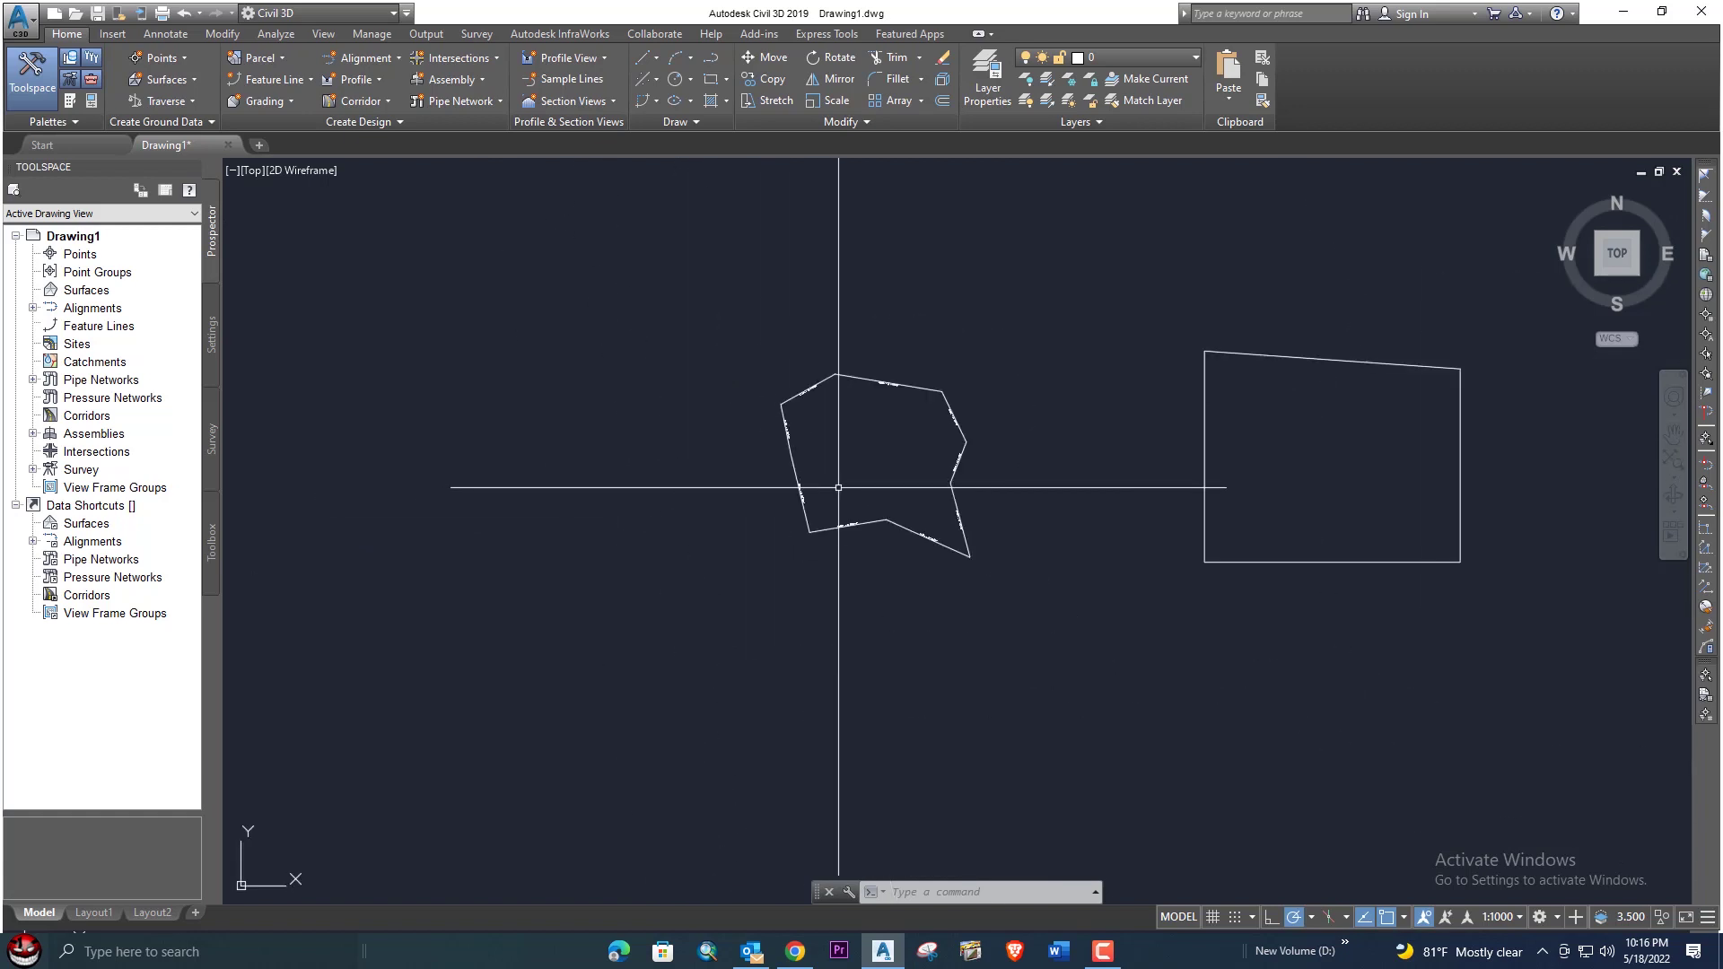
scroll(838, 487, "up", 8)
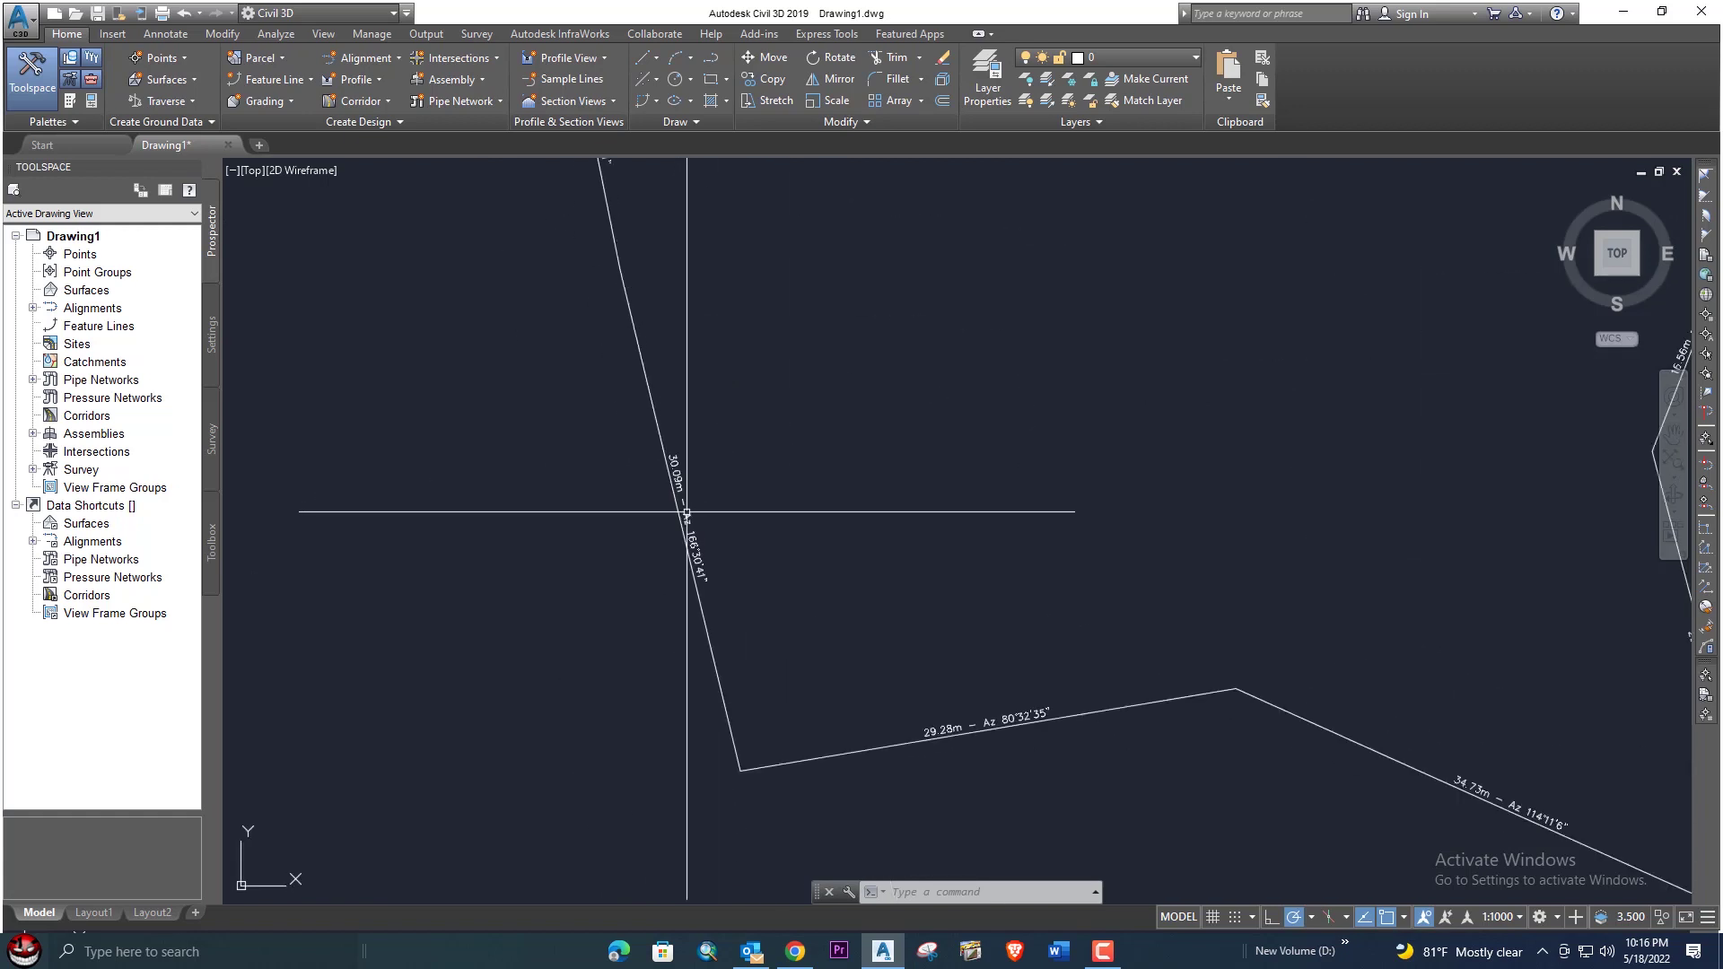
scroll(692, 508, "down", 7)
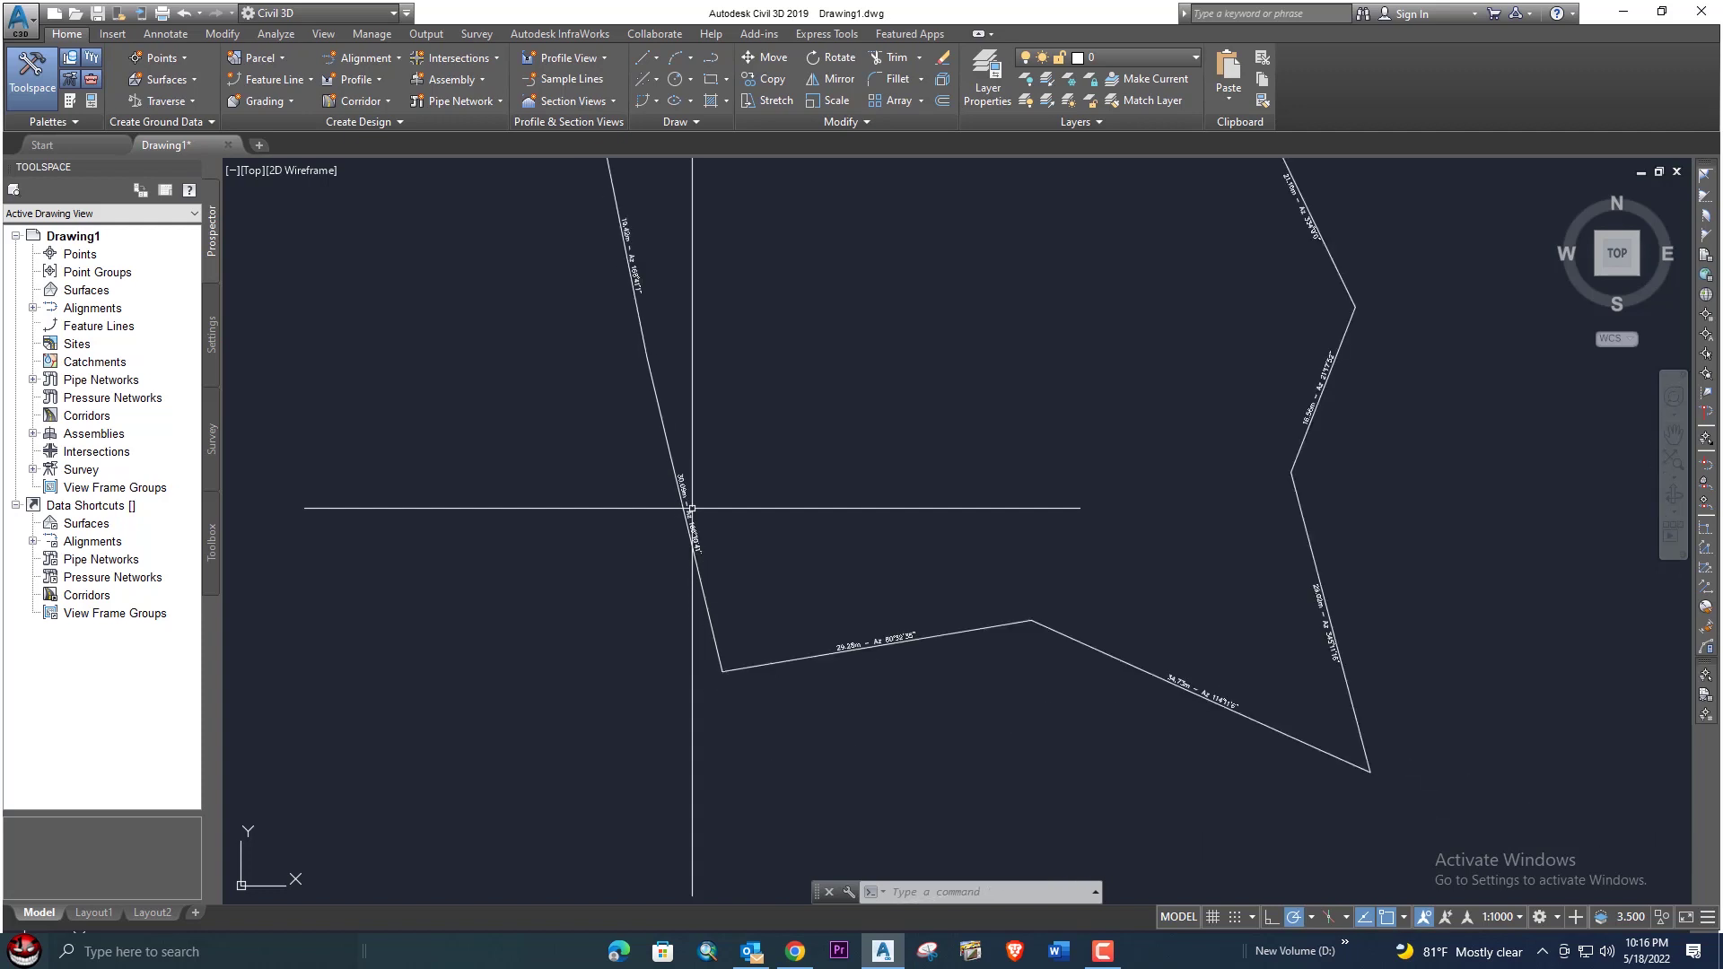
middle_click_drag(816, 504, 704, 501)
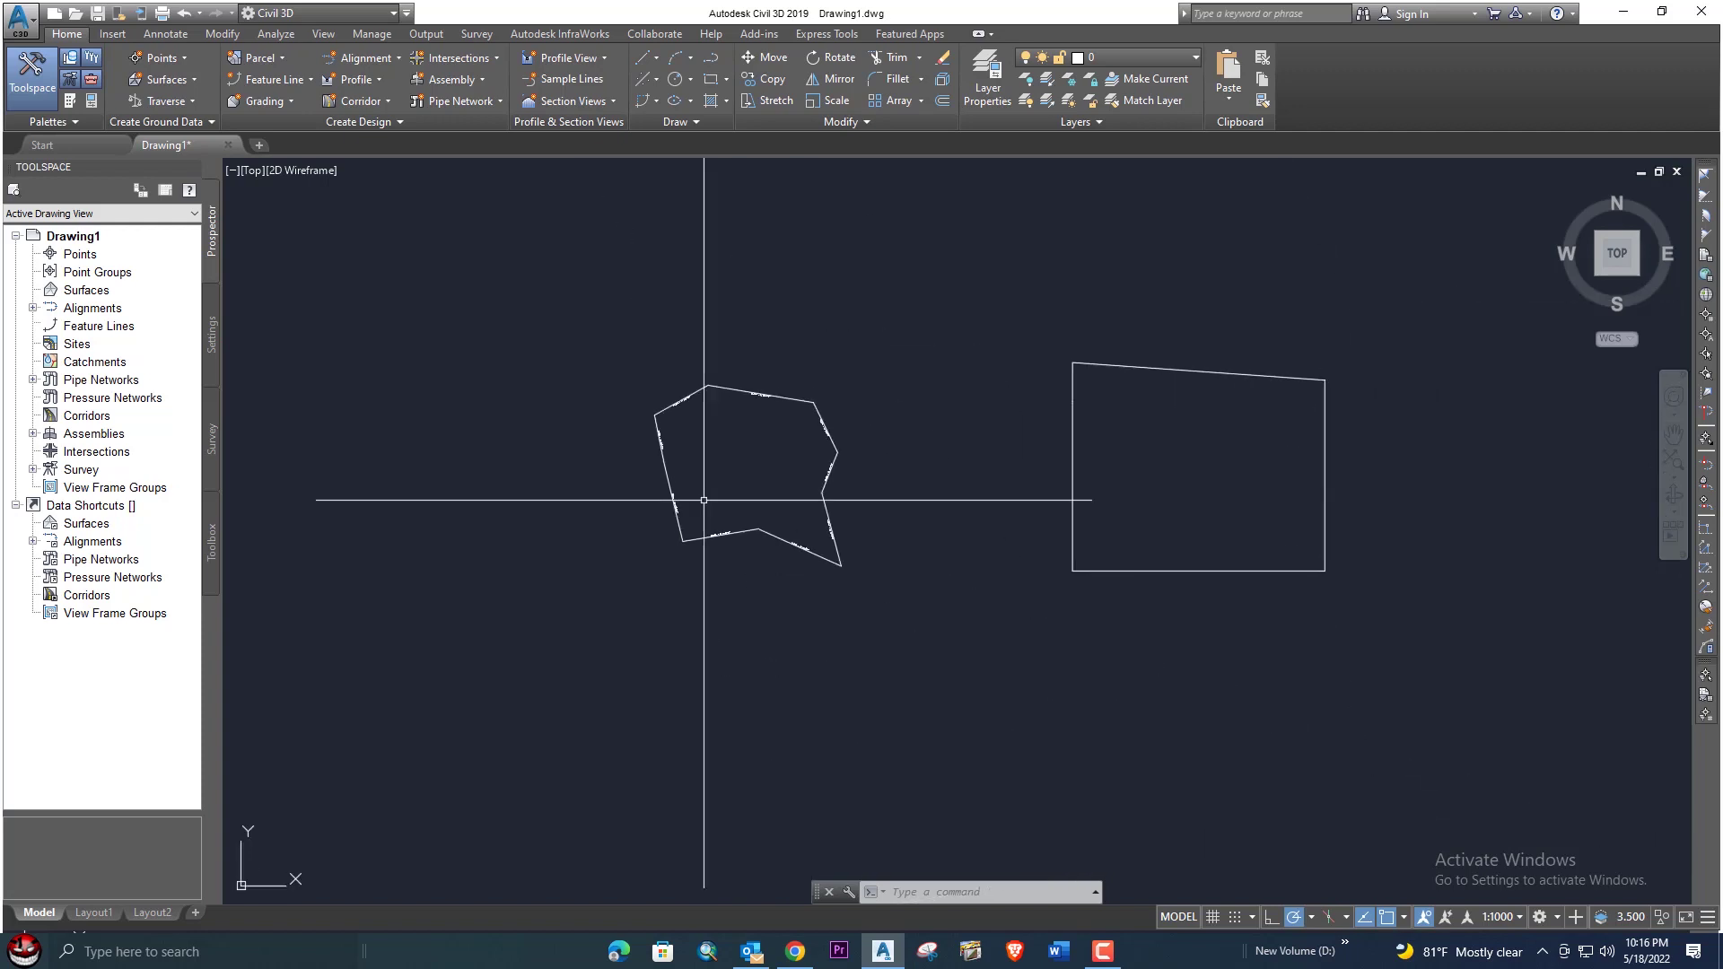
Step: Give the Standard text style the Arial font in Bold
type("ST")
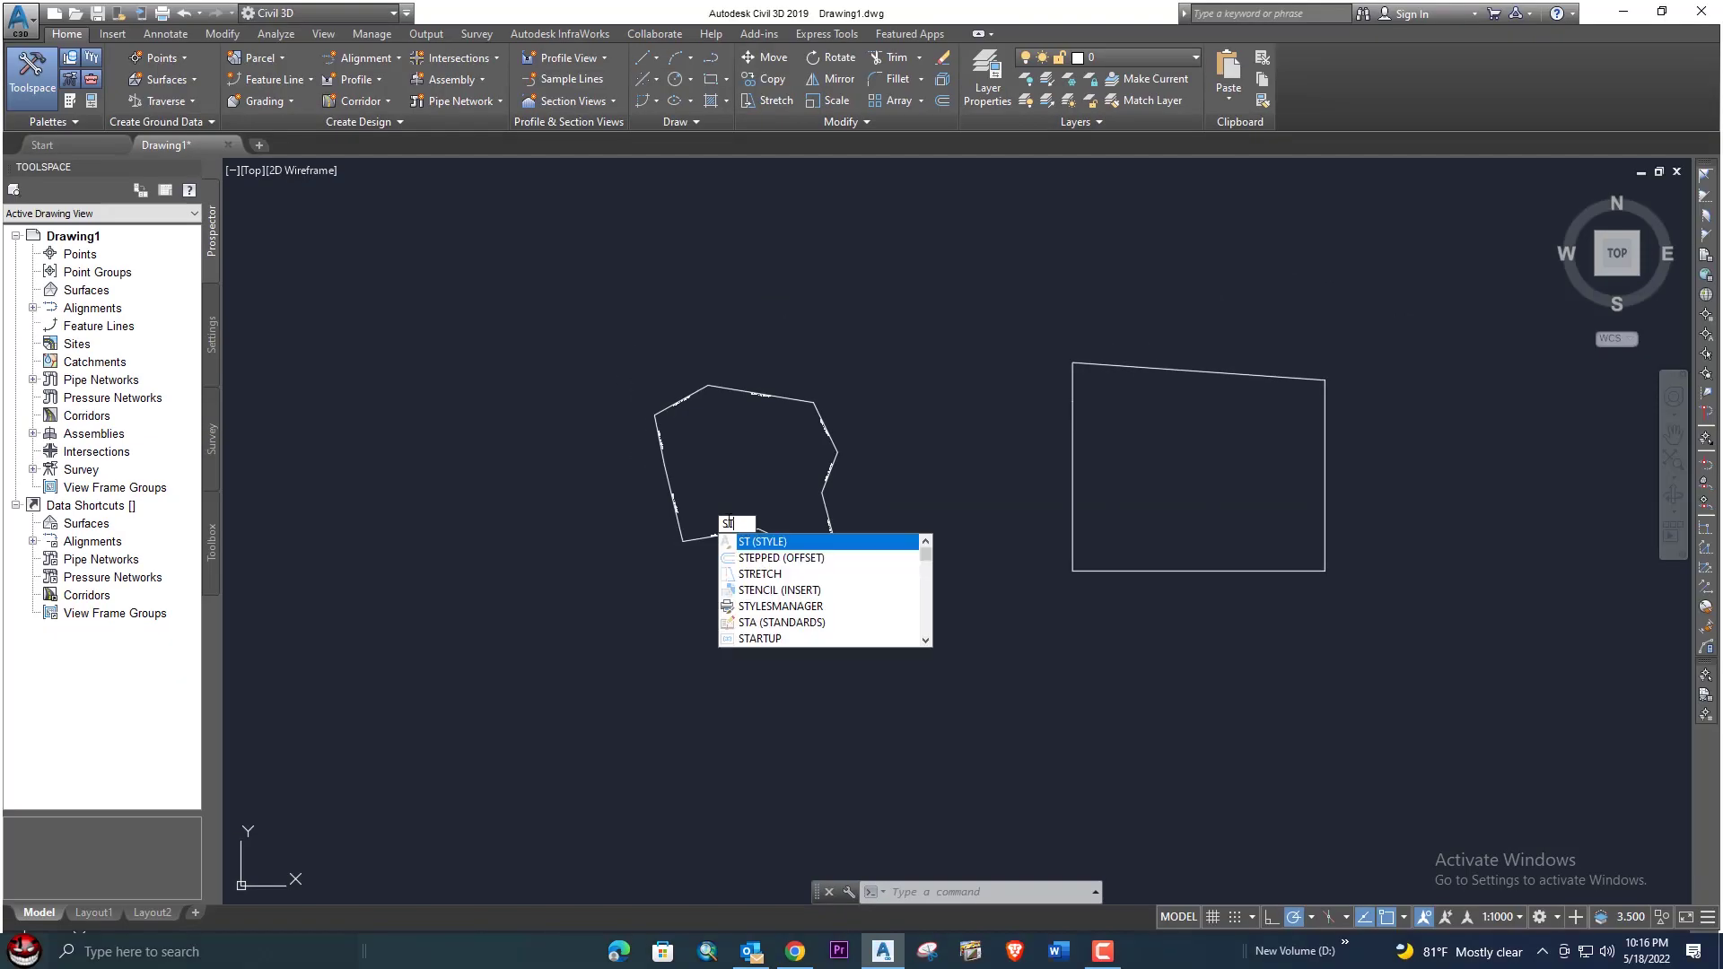
left_click(752, 542)
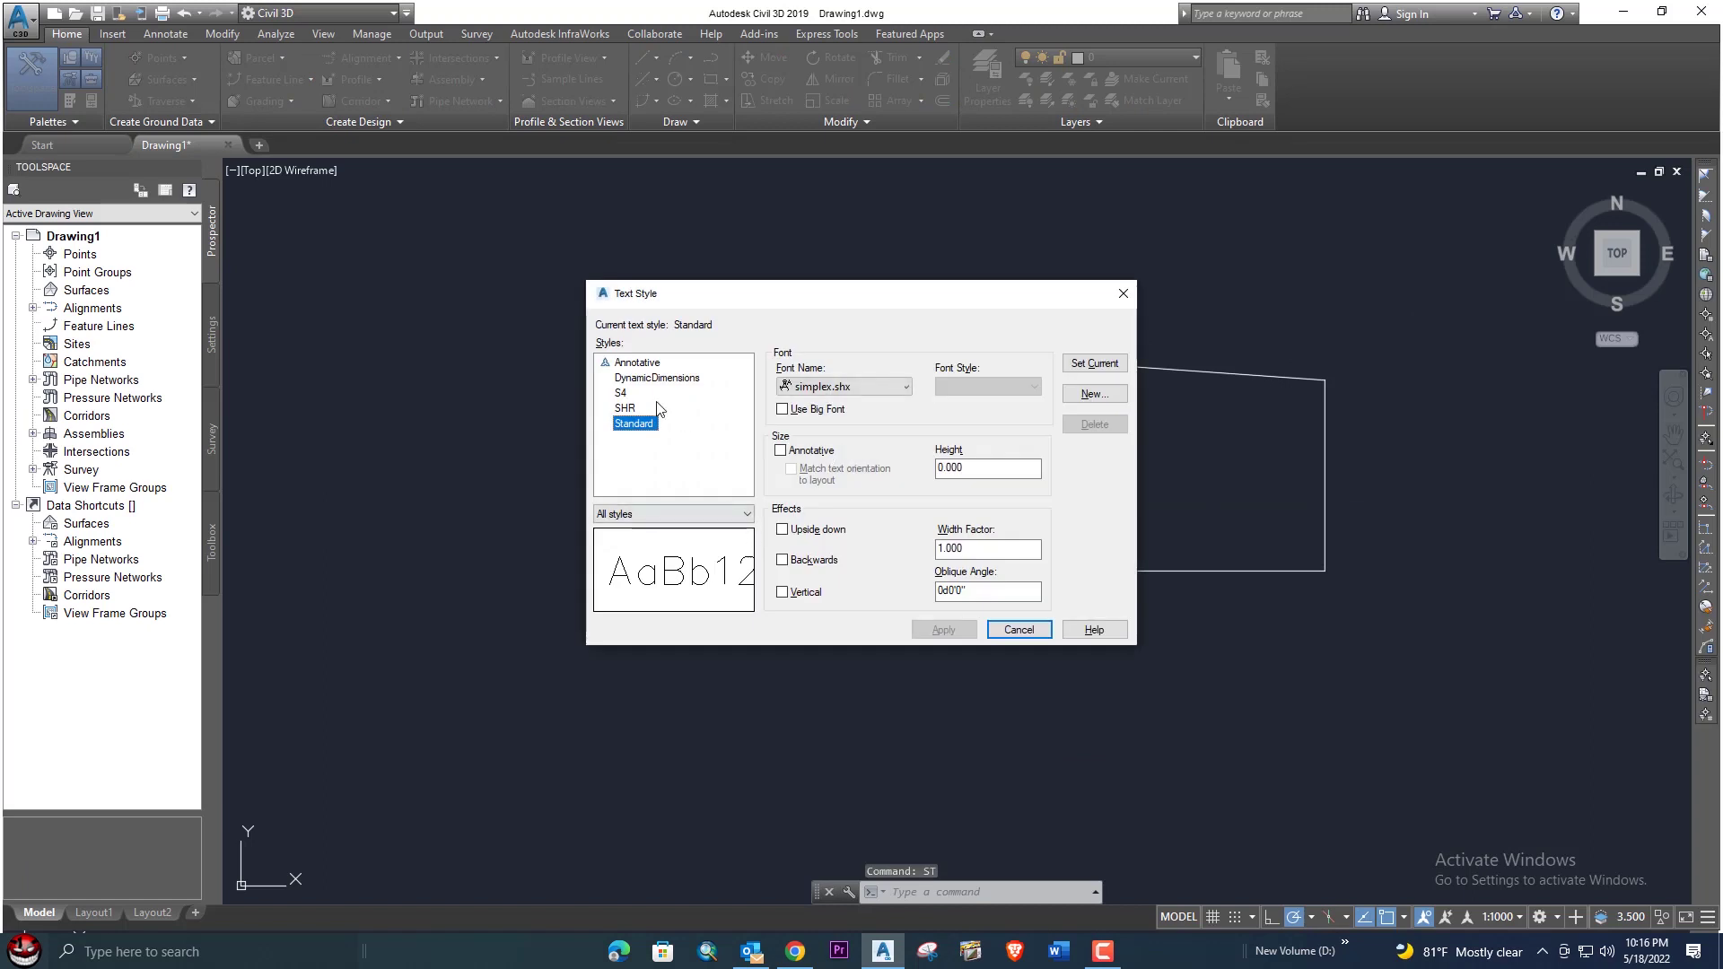
left_click(858, 386)
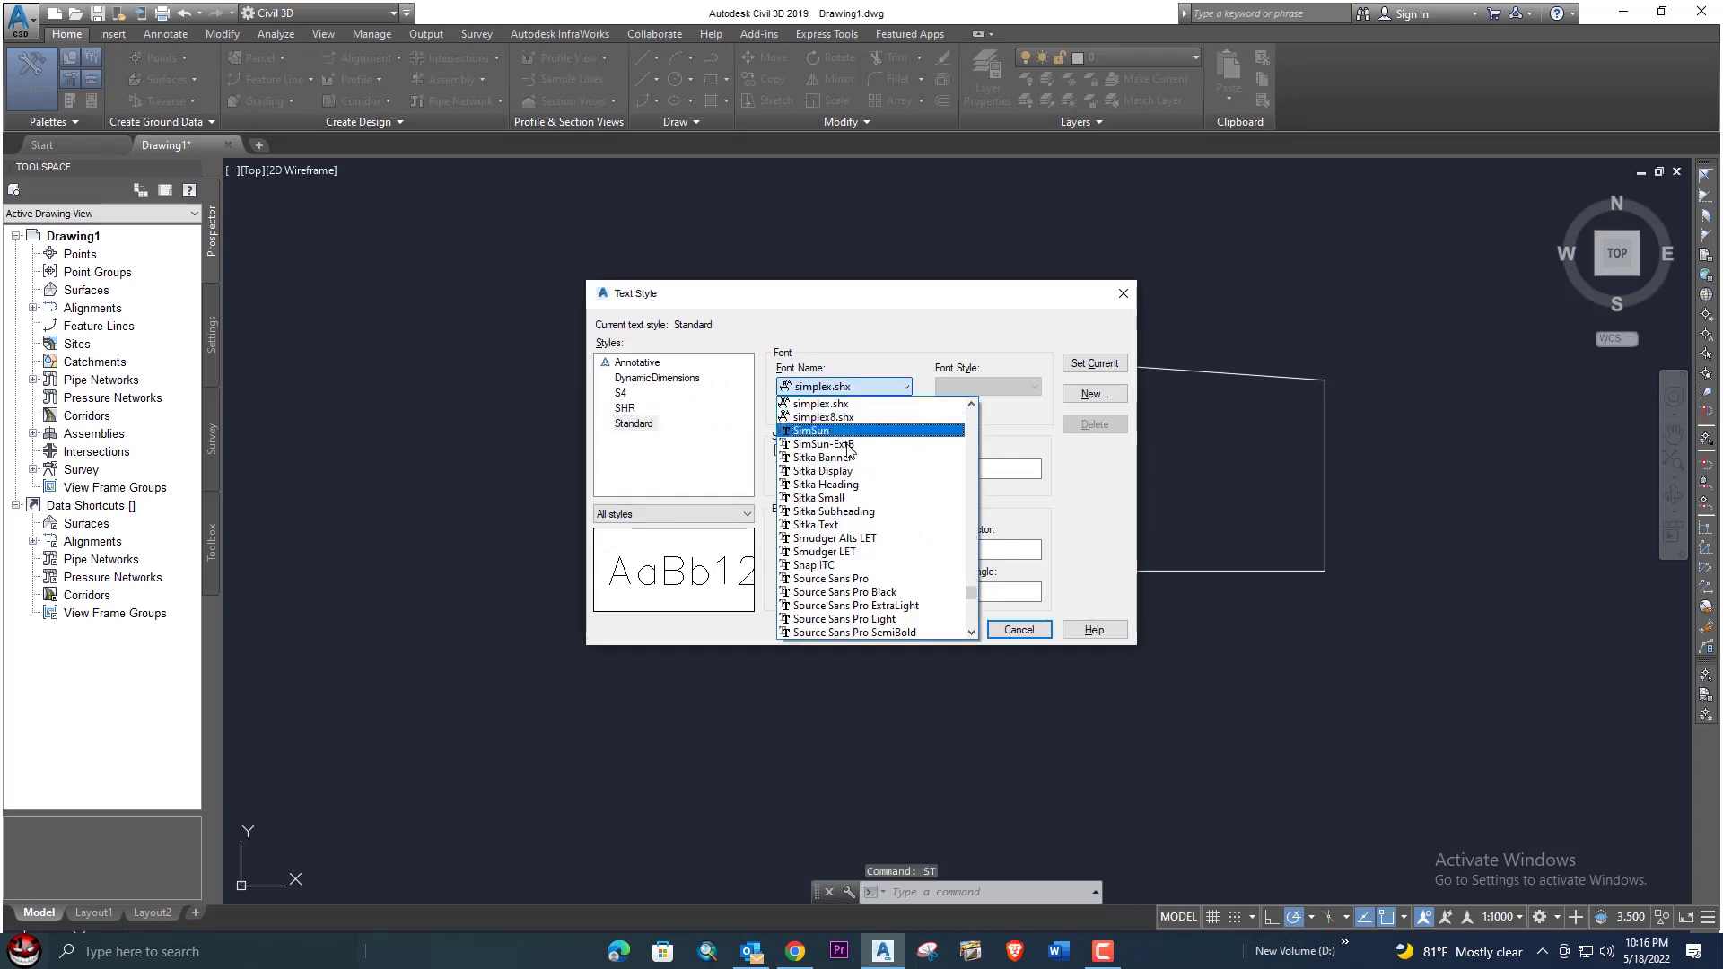
key("a")
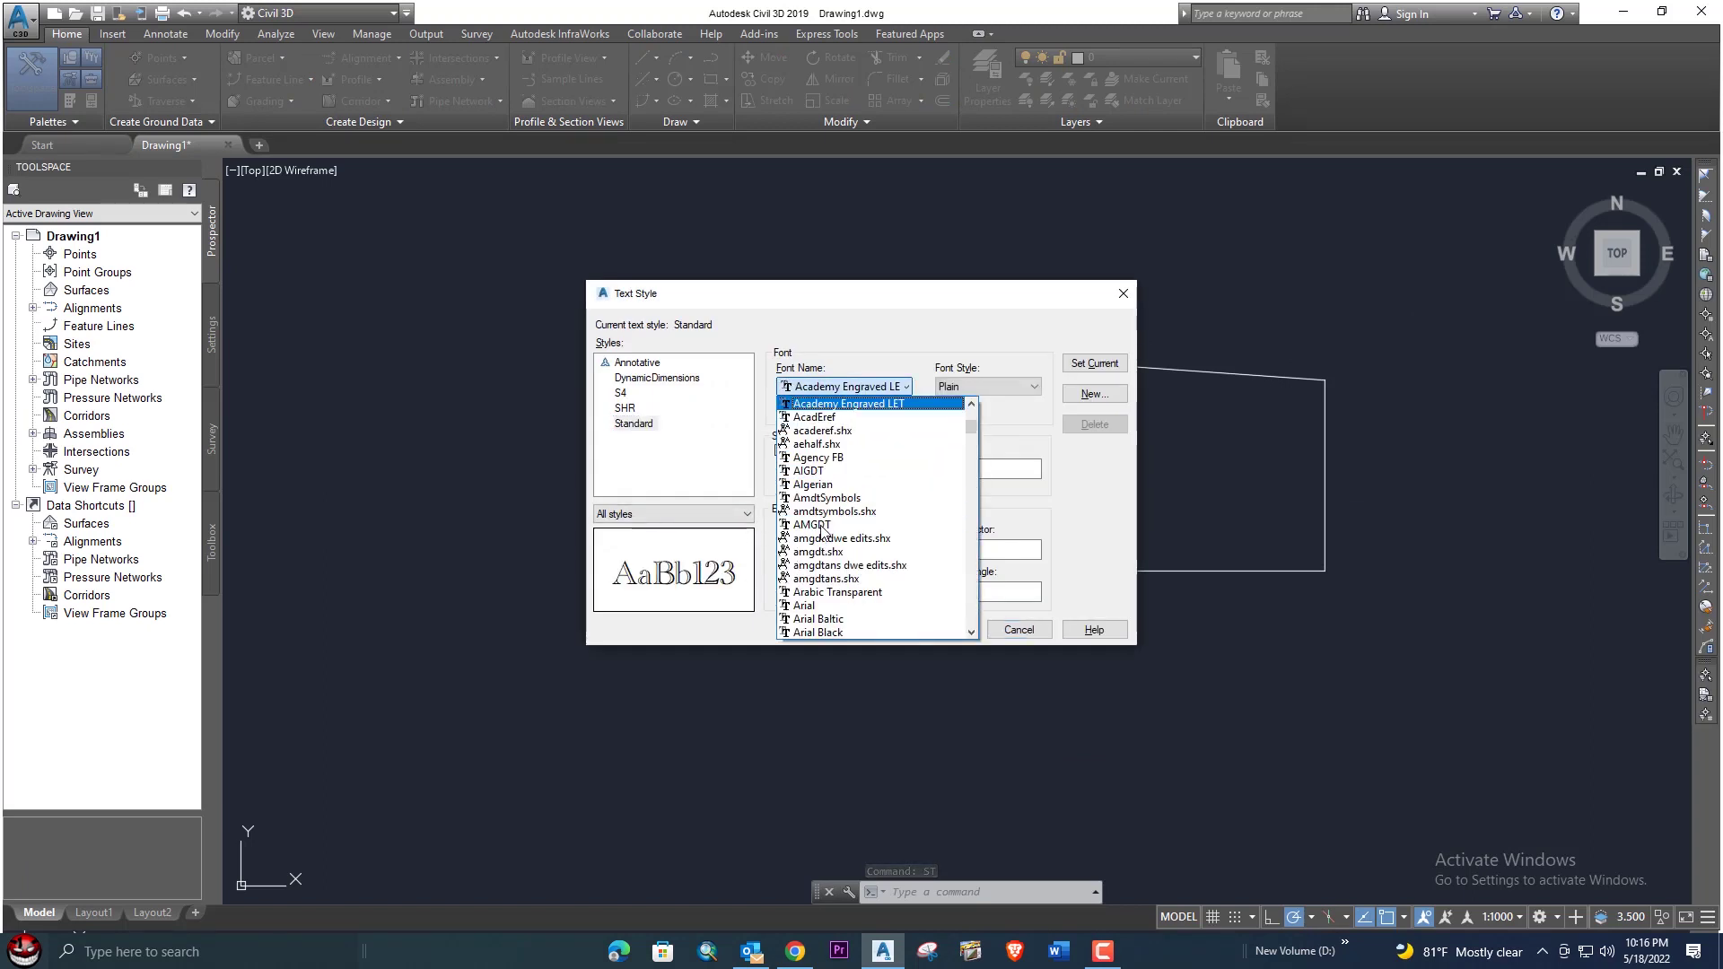
key("i")
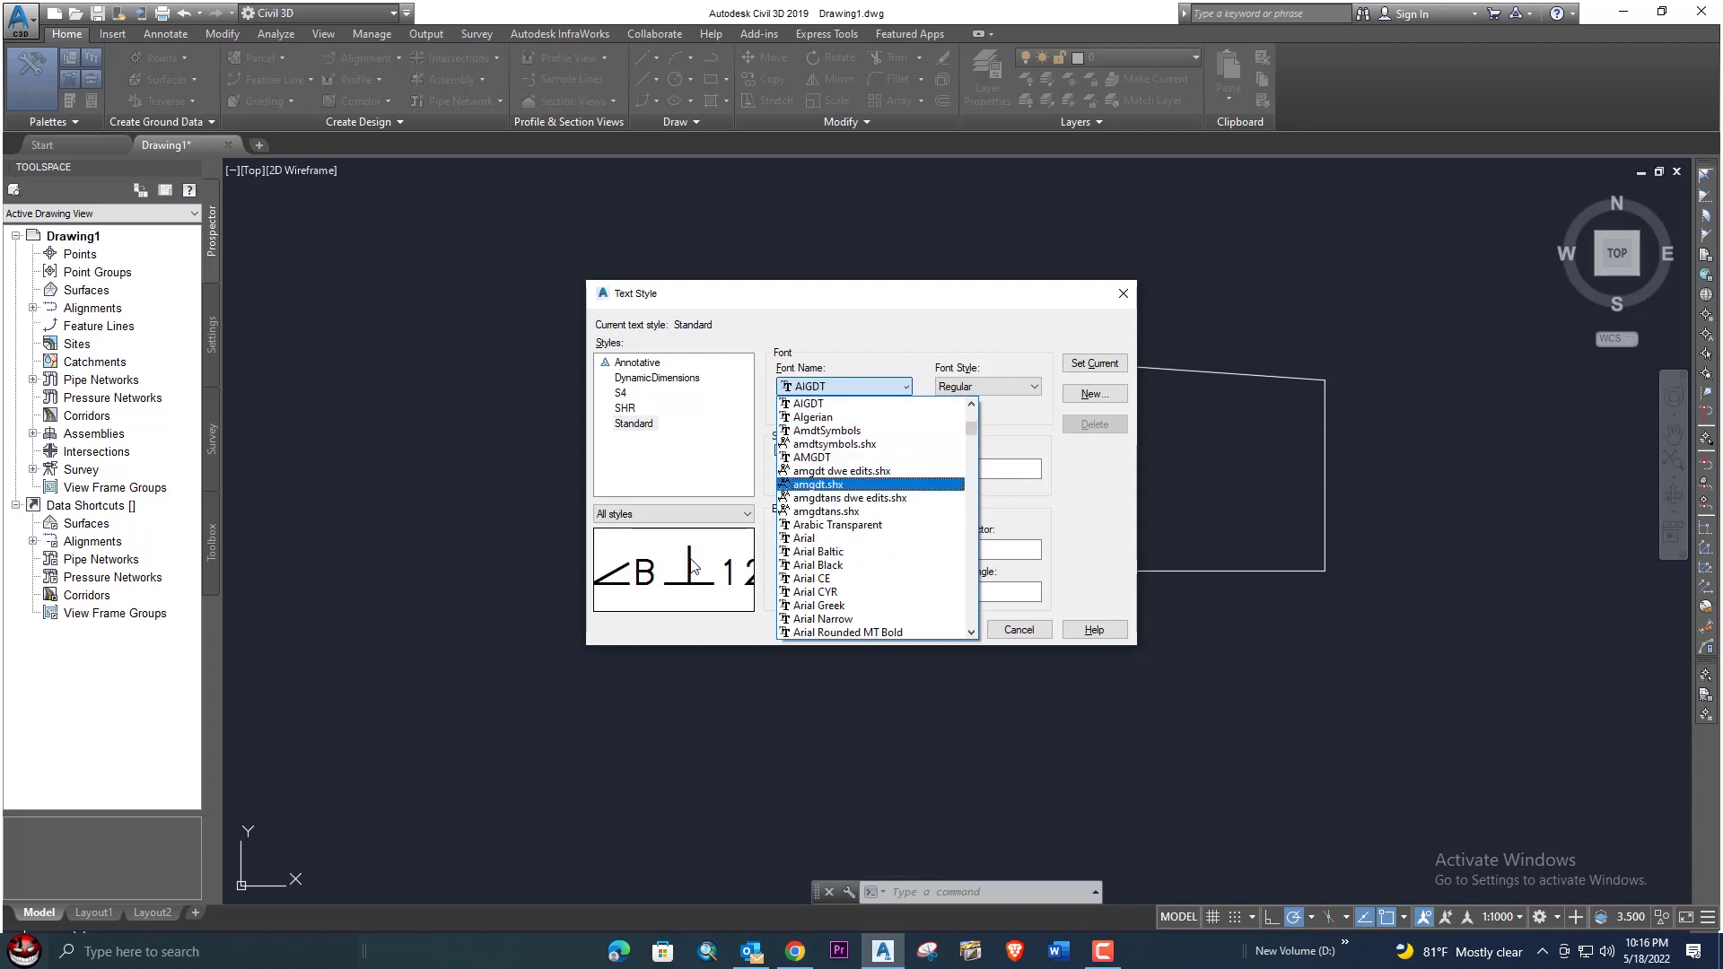
left_click(815, 539)
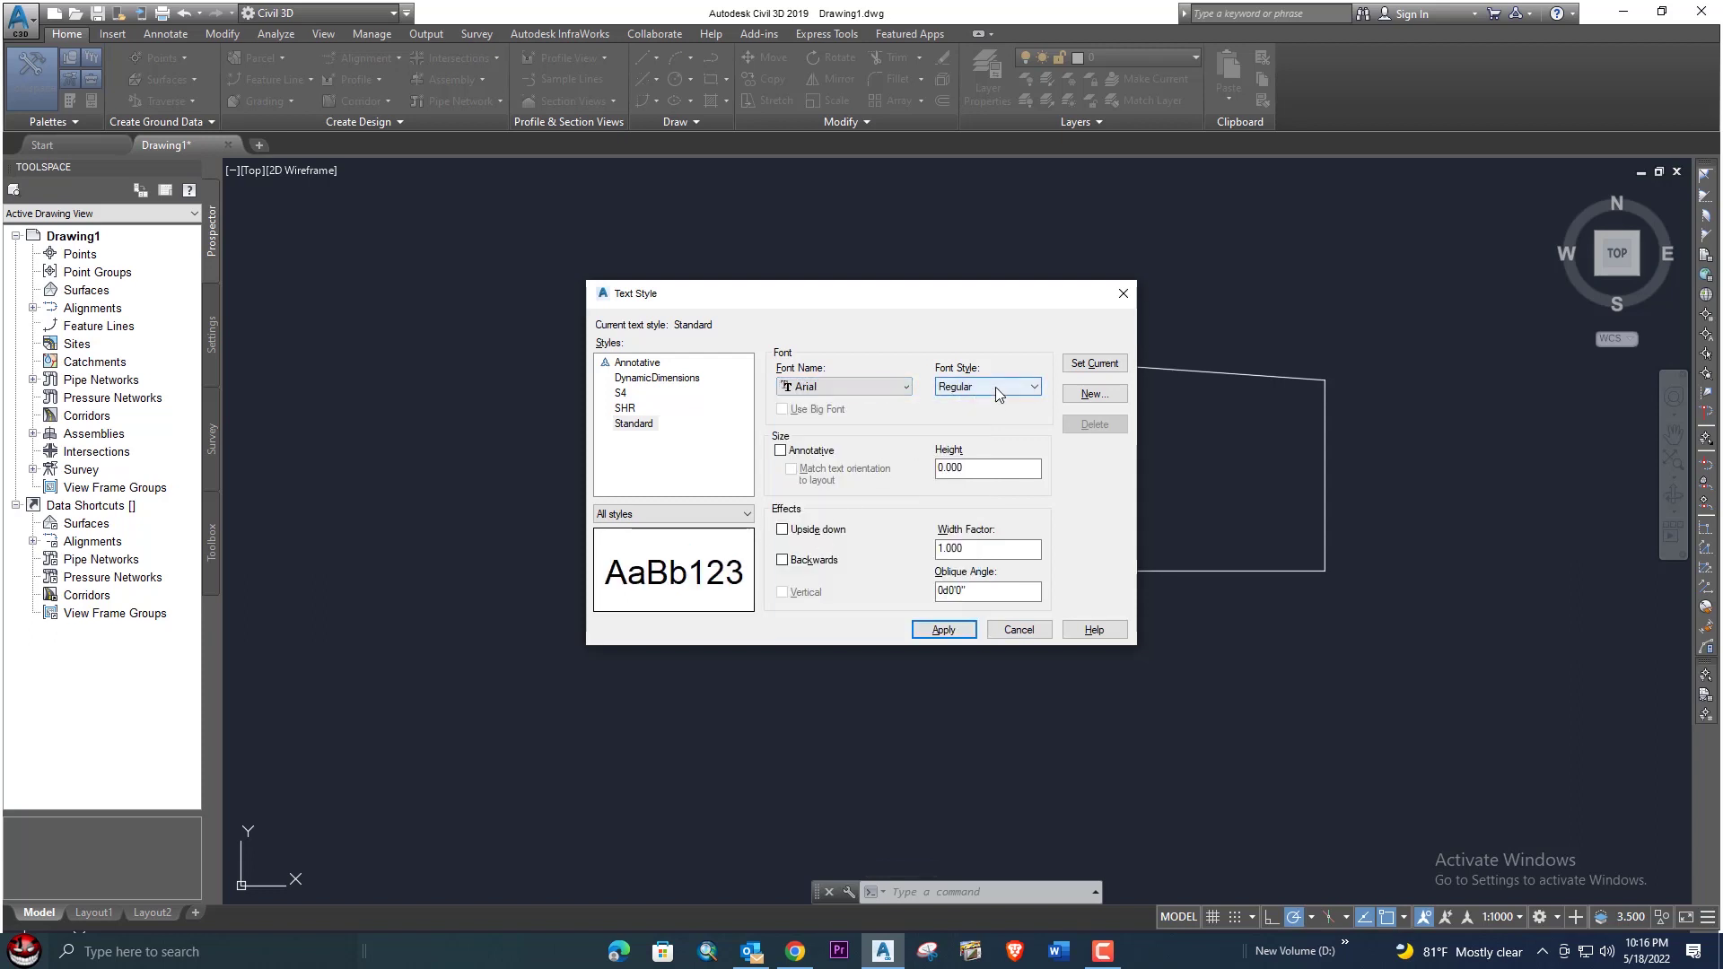
left_click(994, 386)
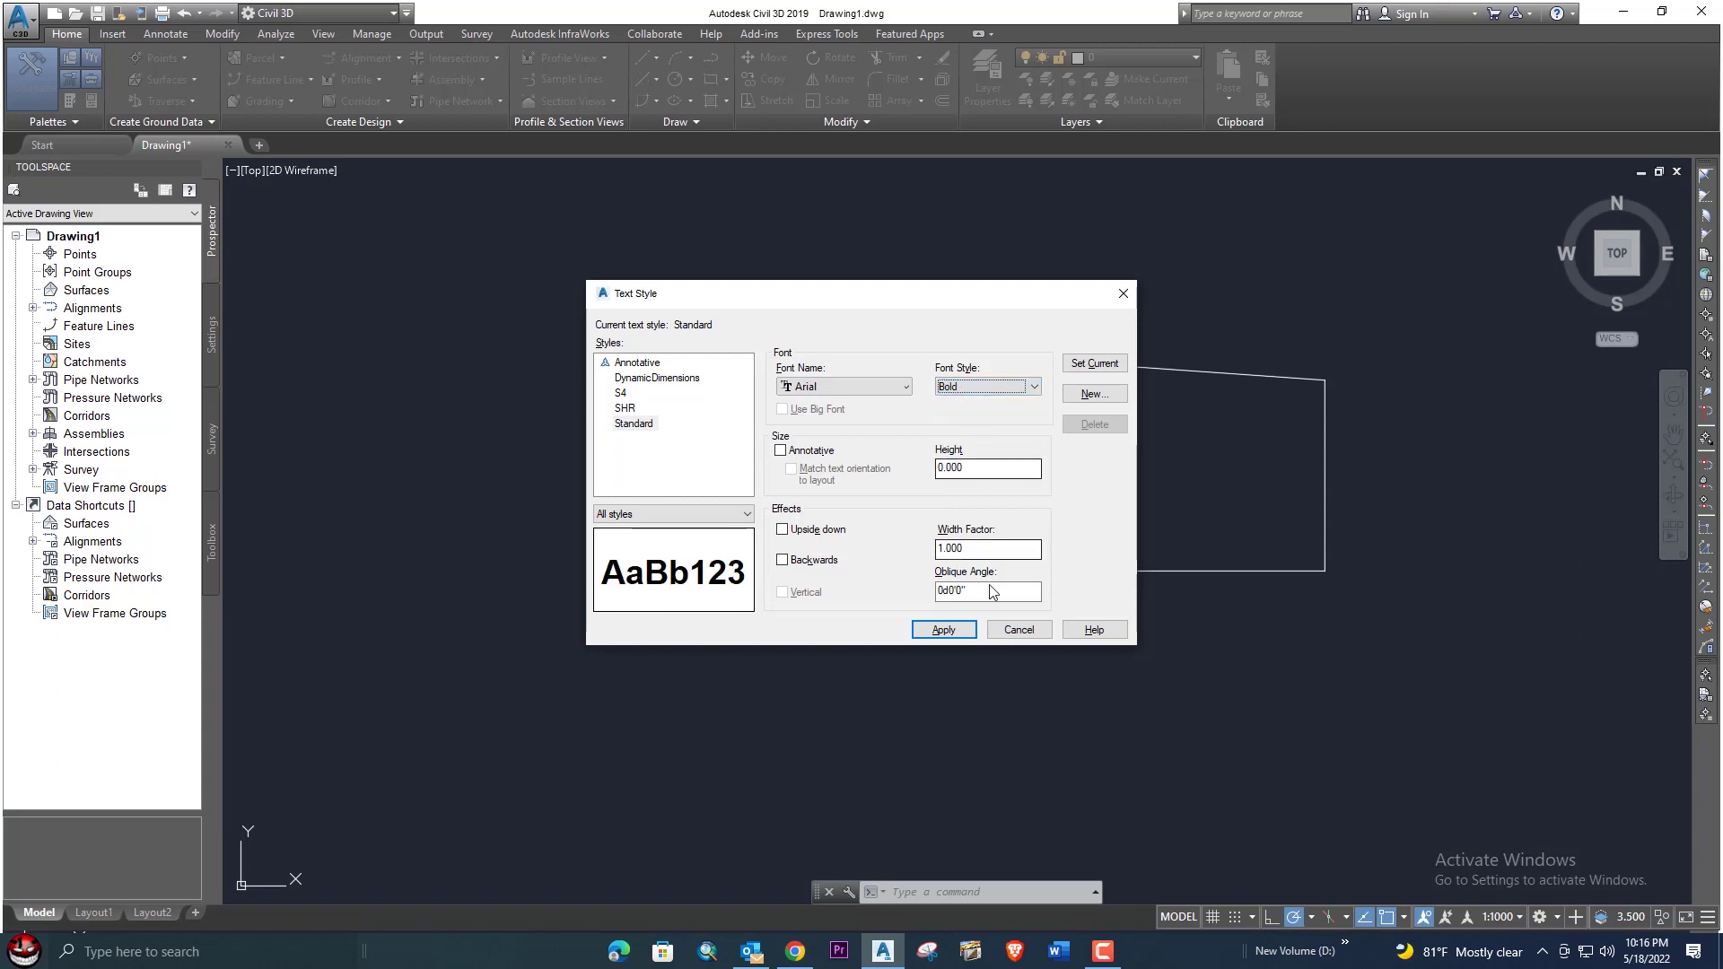
left_click(1019, 631)
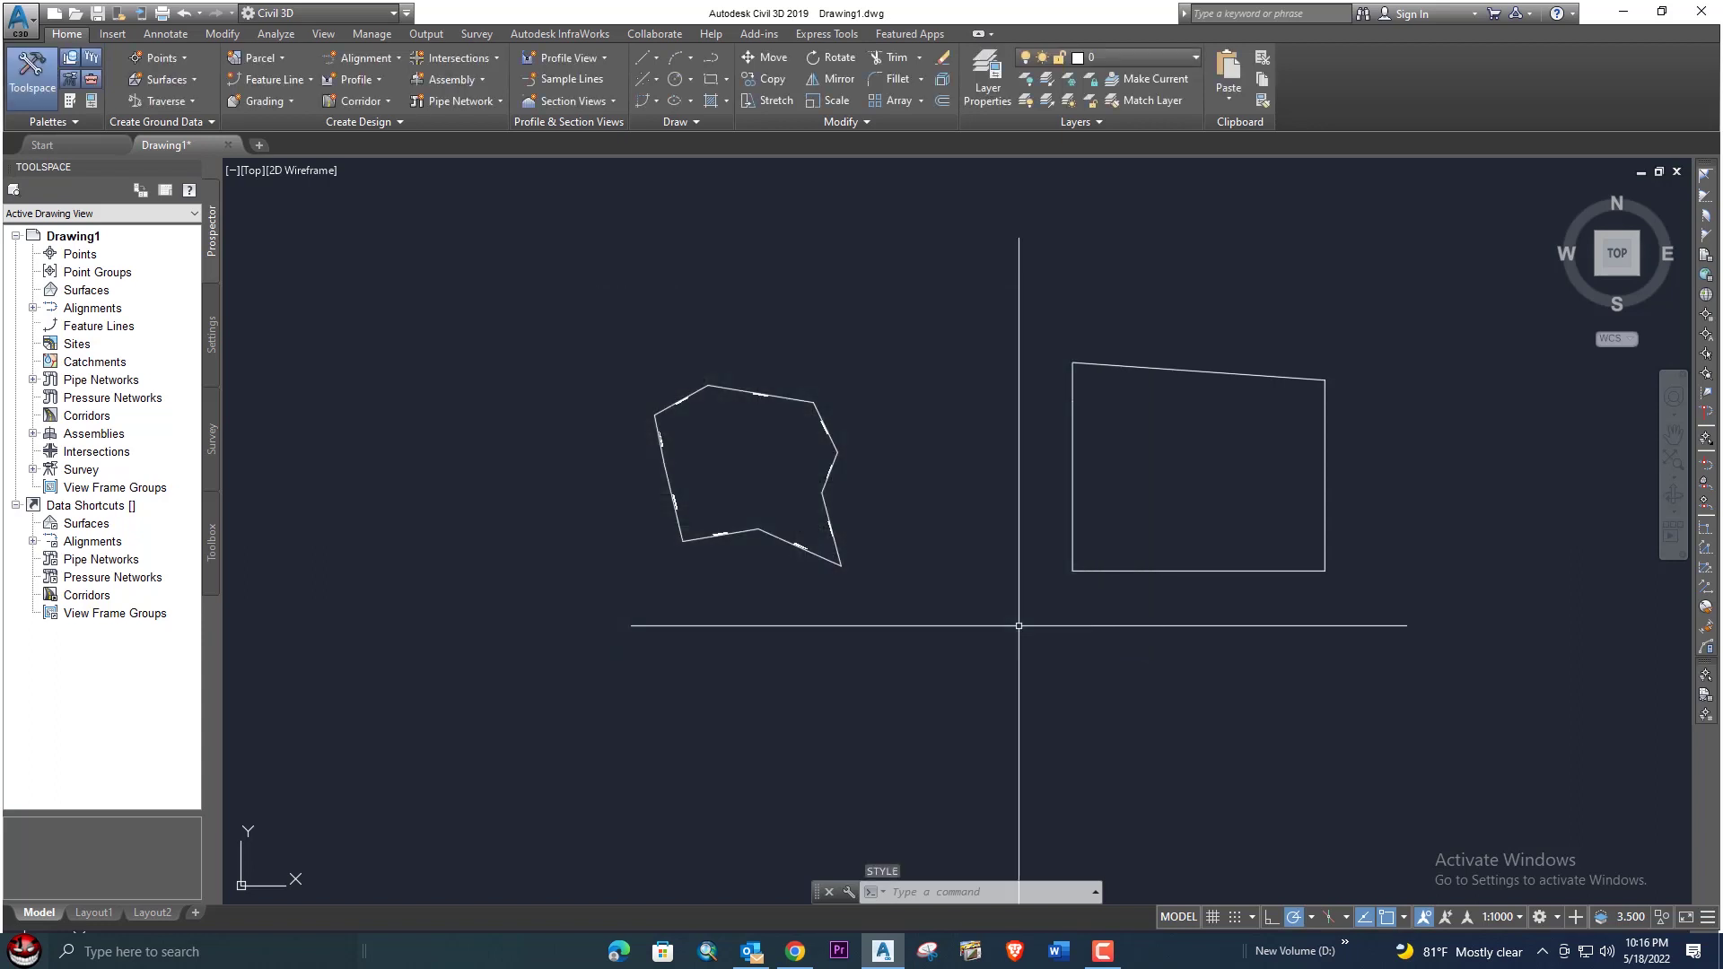
Step: Select all nine old edge labels with Select Similar and delete them
scroll(804, 538, "up", 5)
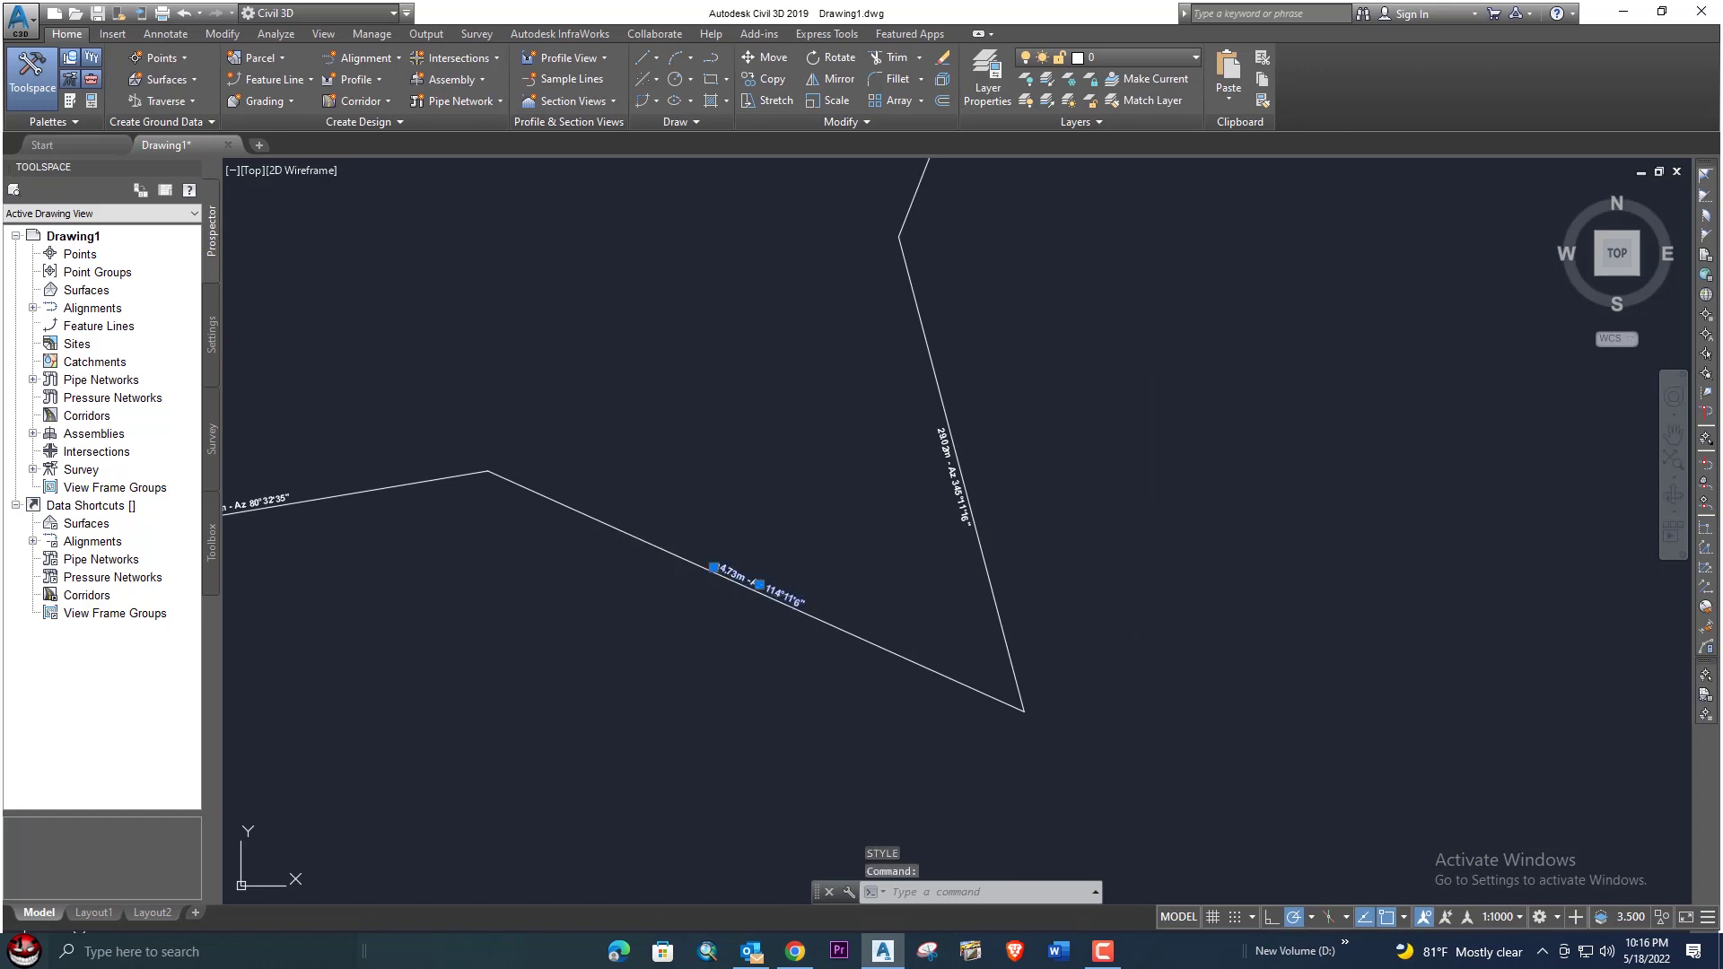
right_click(794, 599)
left_click(892, 913)
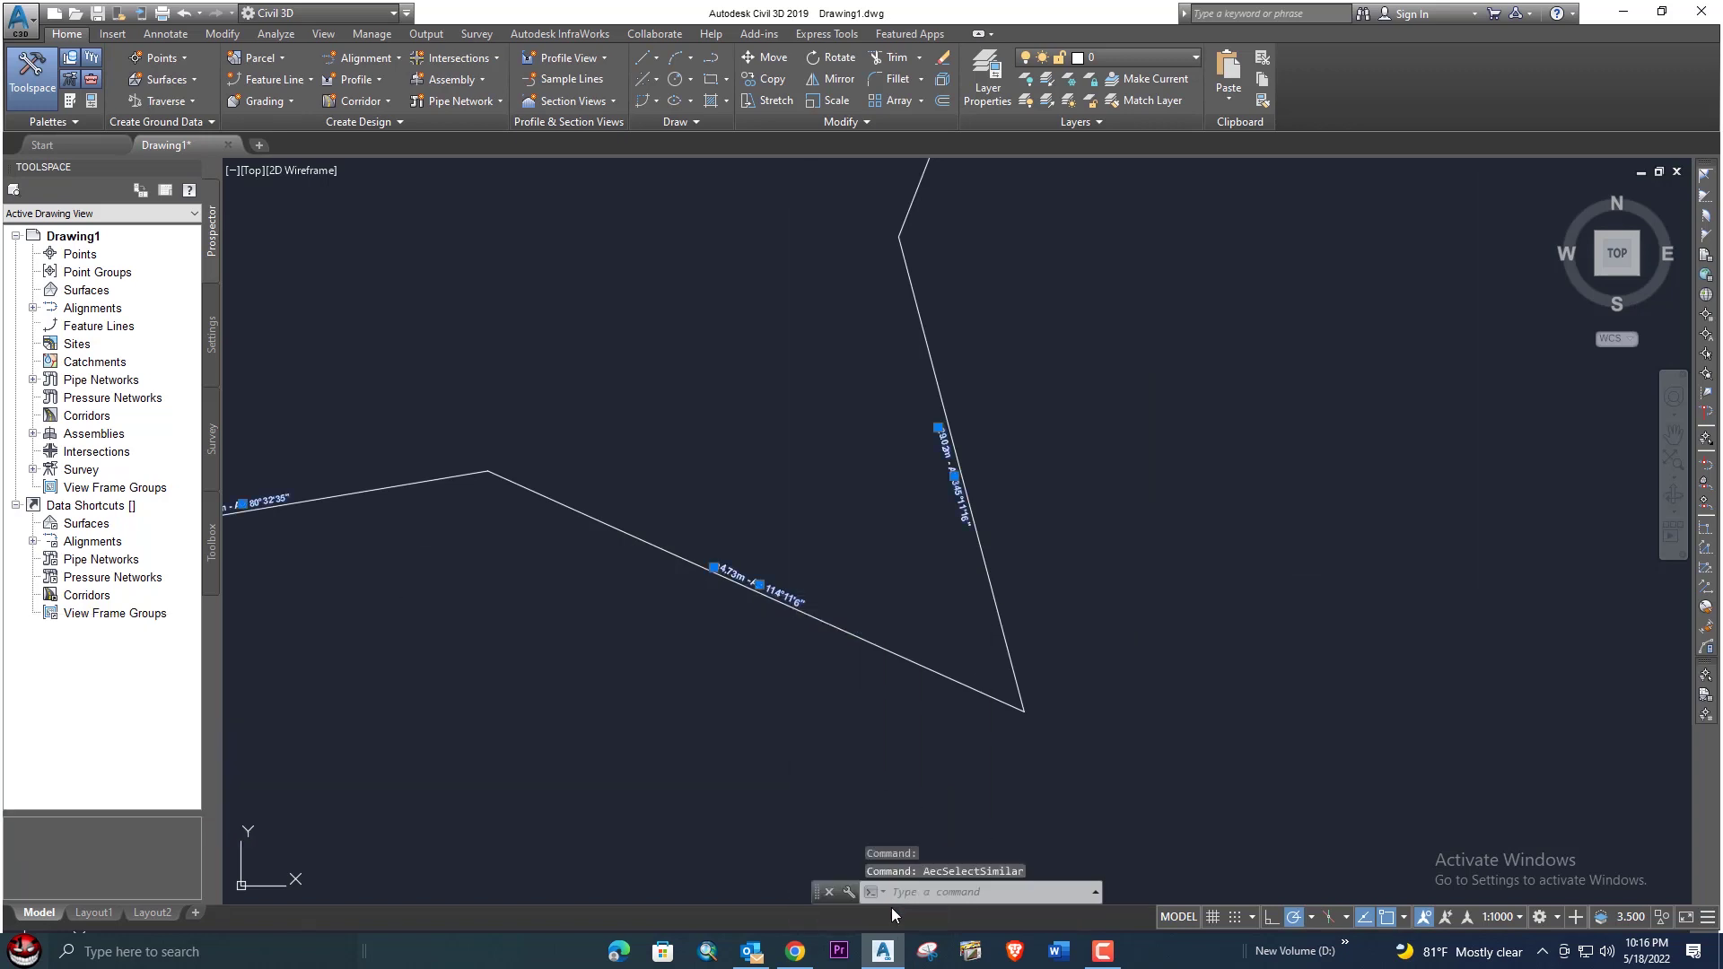
key("Delete")
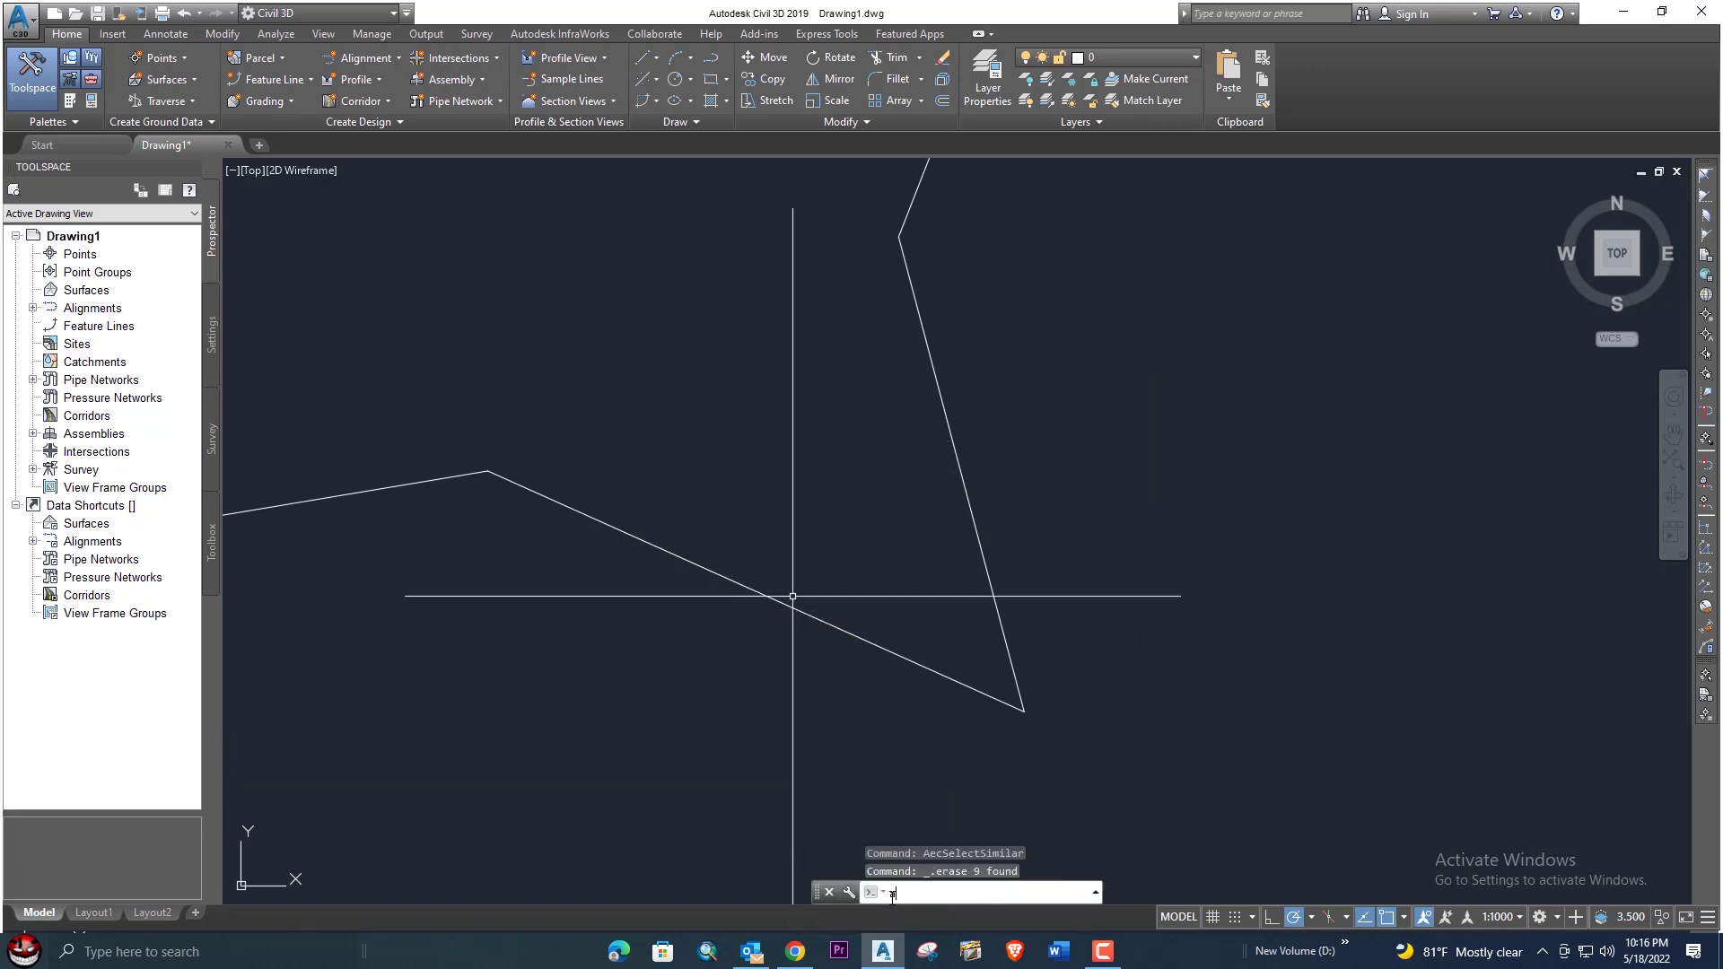
Step: Relabel the polygon with AZI using azimuth data Y and 0.4 text height in bold Arial
type("azi")
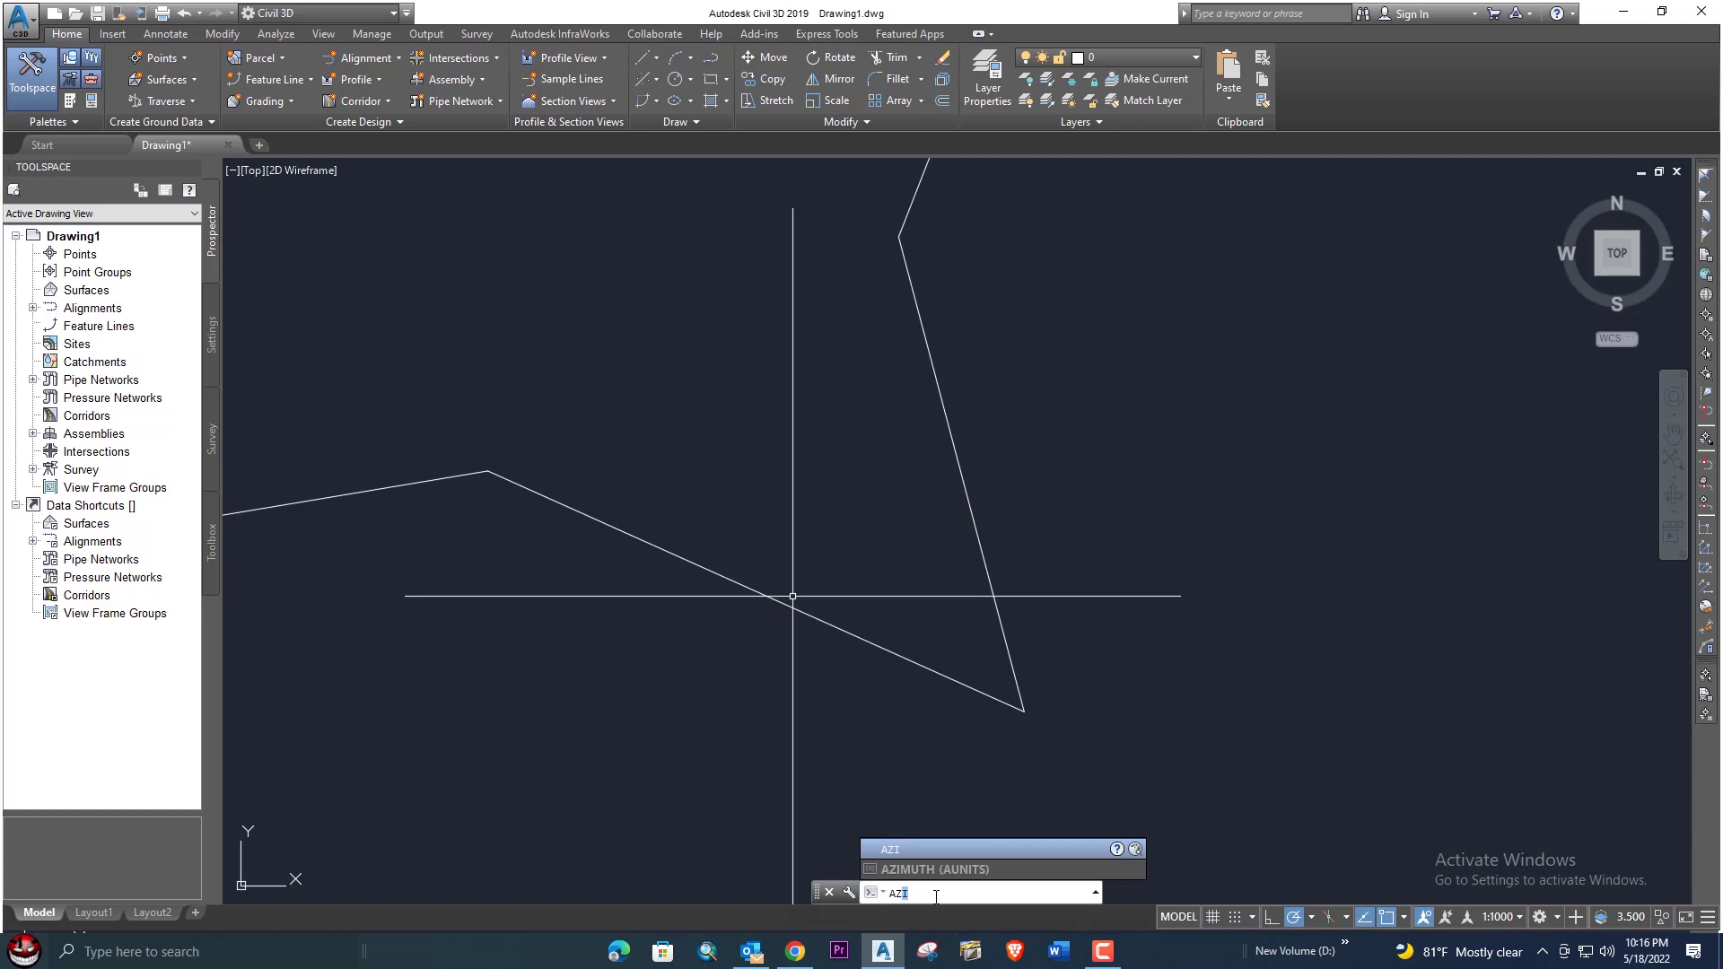
key("Return")
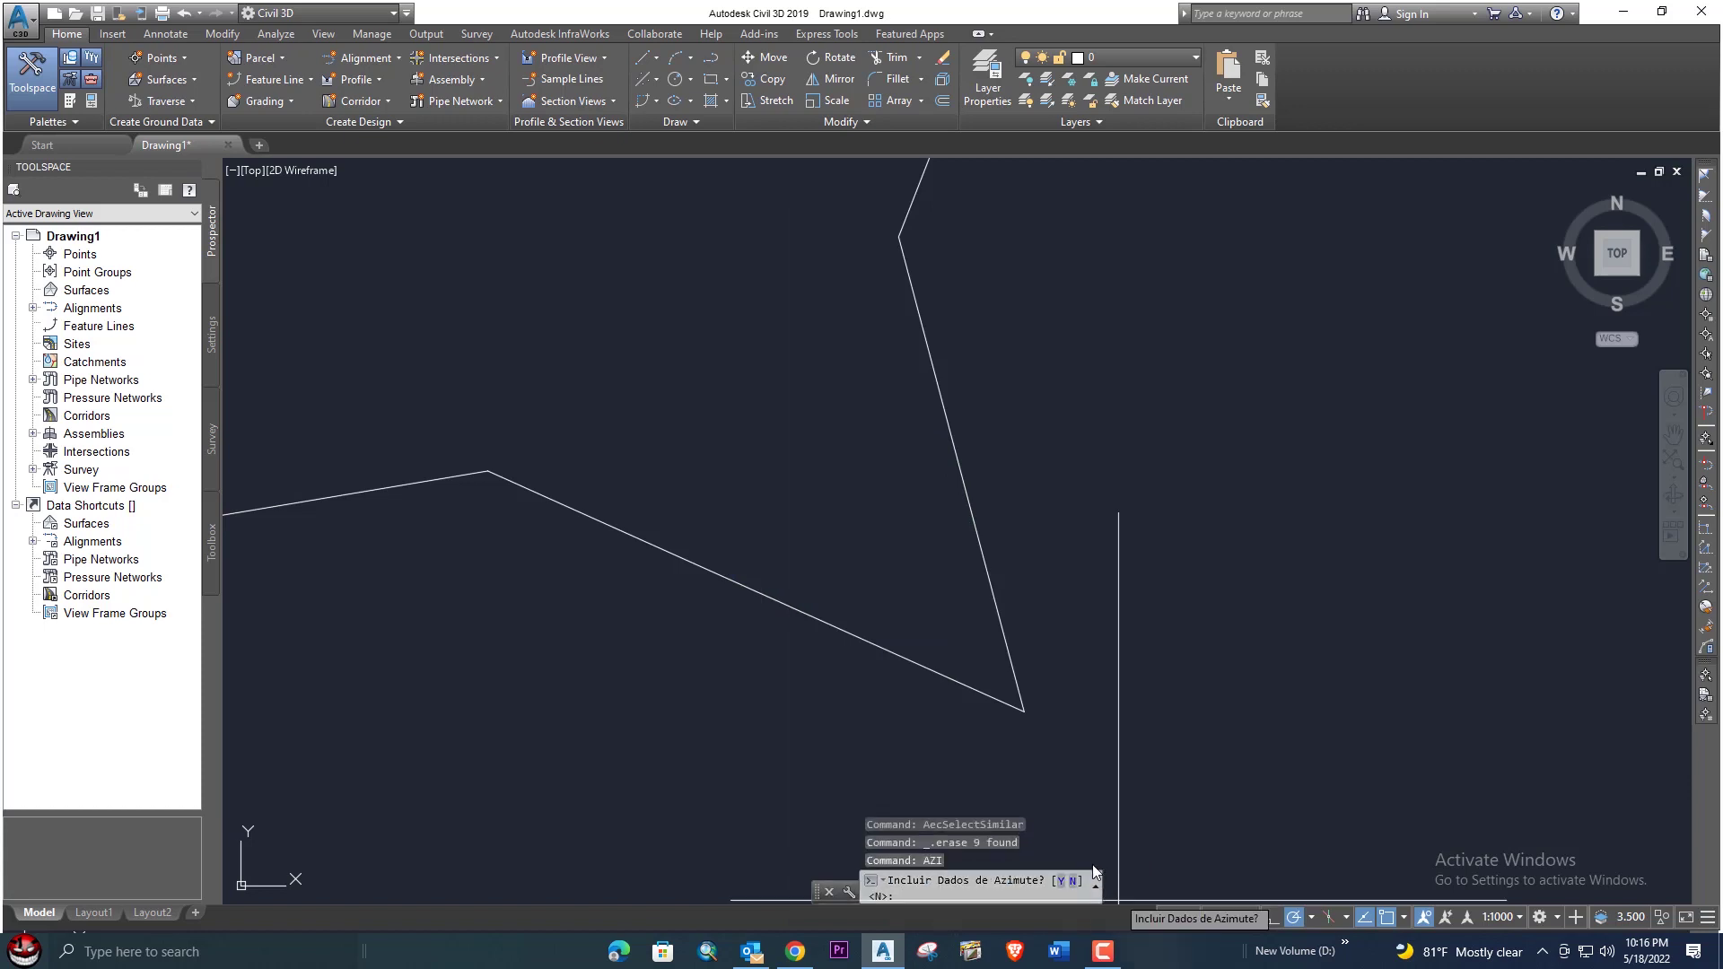
key("Escape")
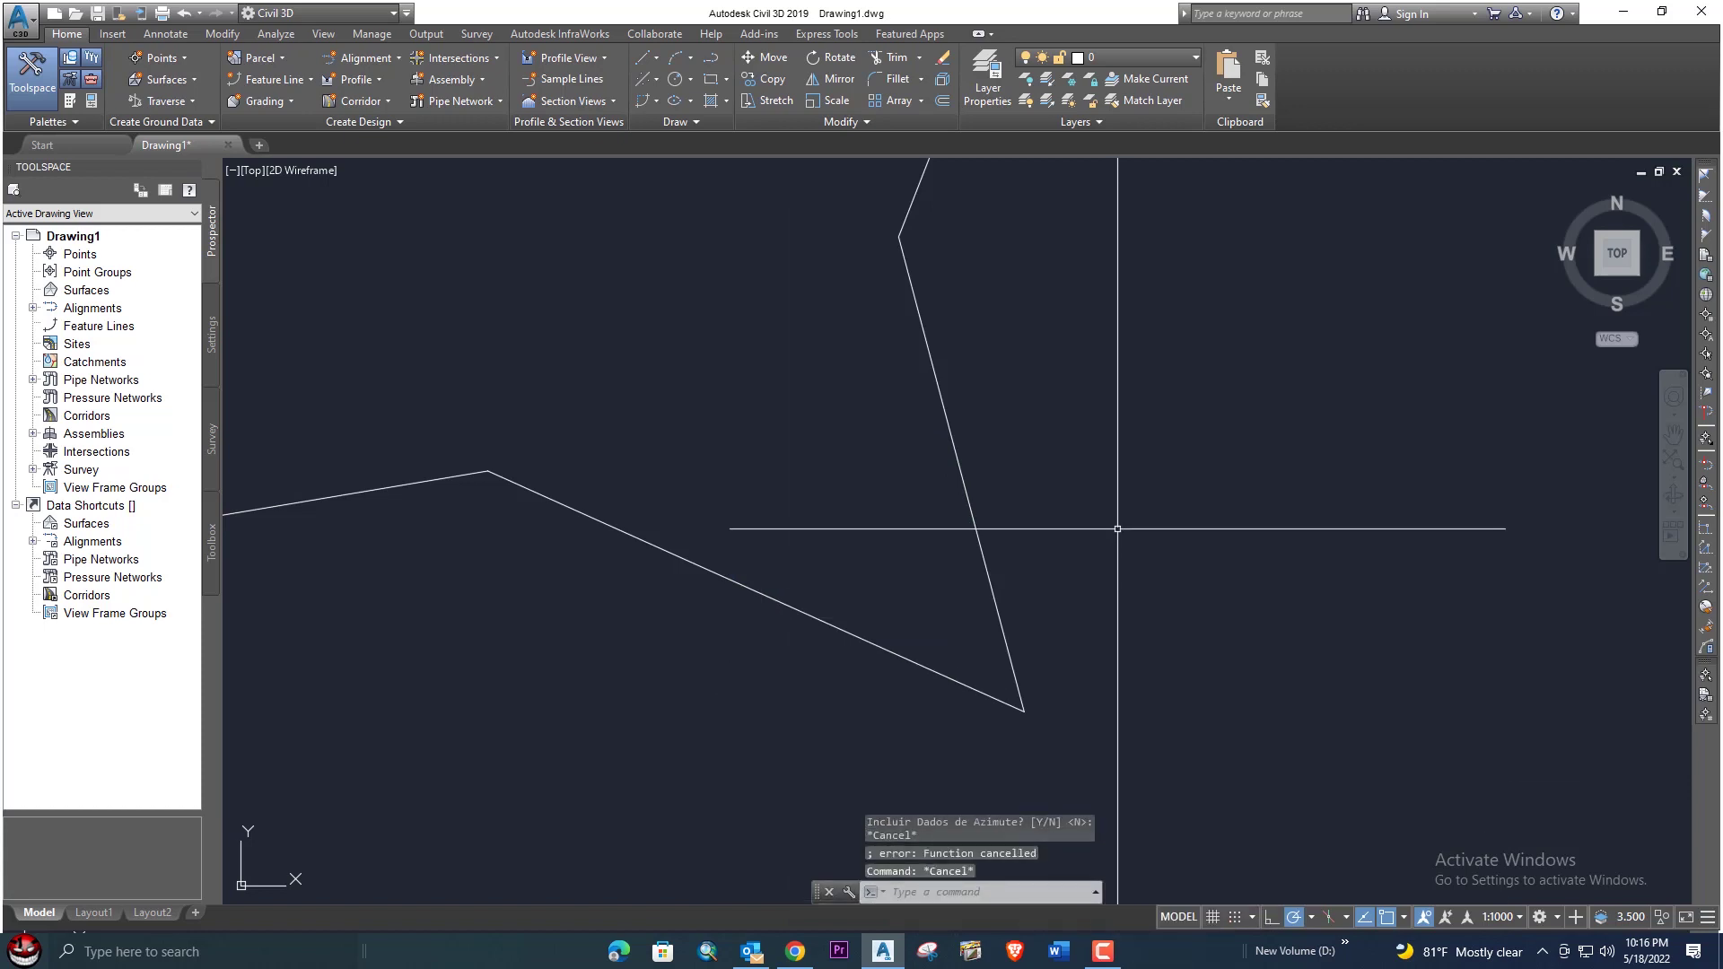
type("AZI")
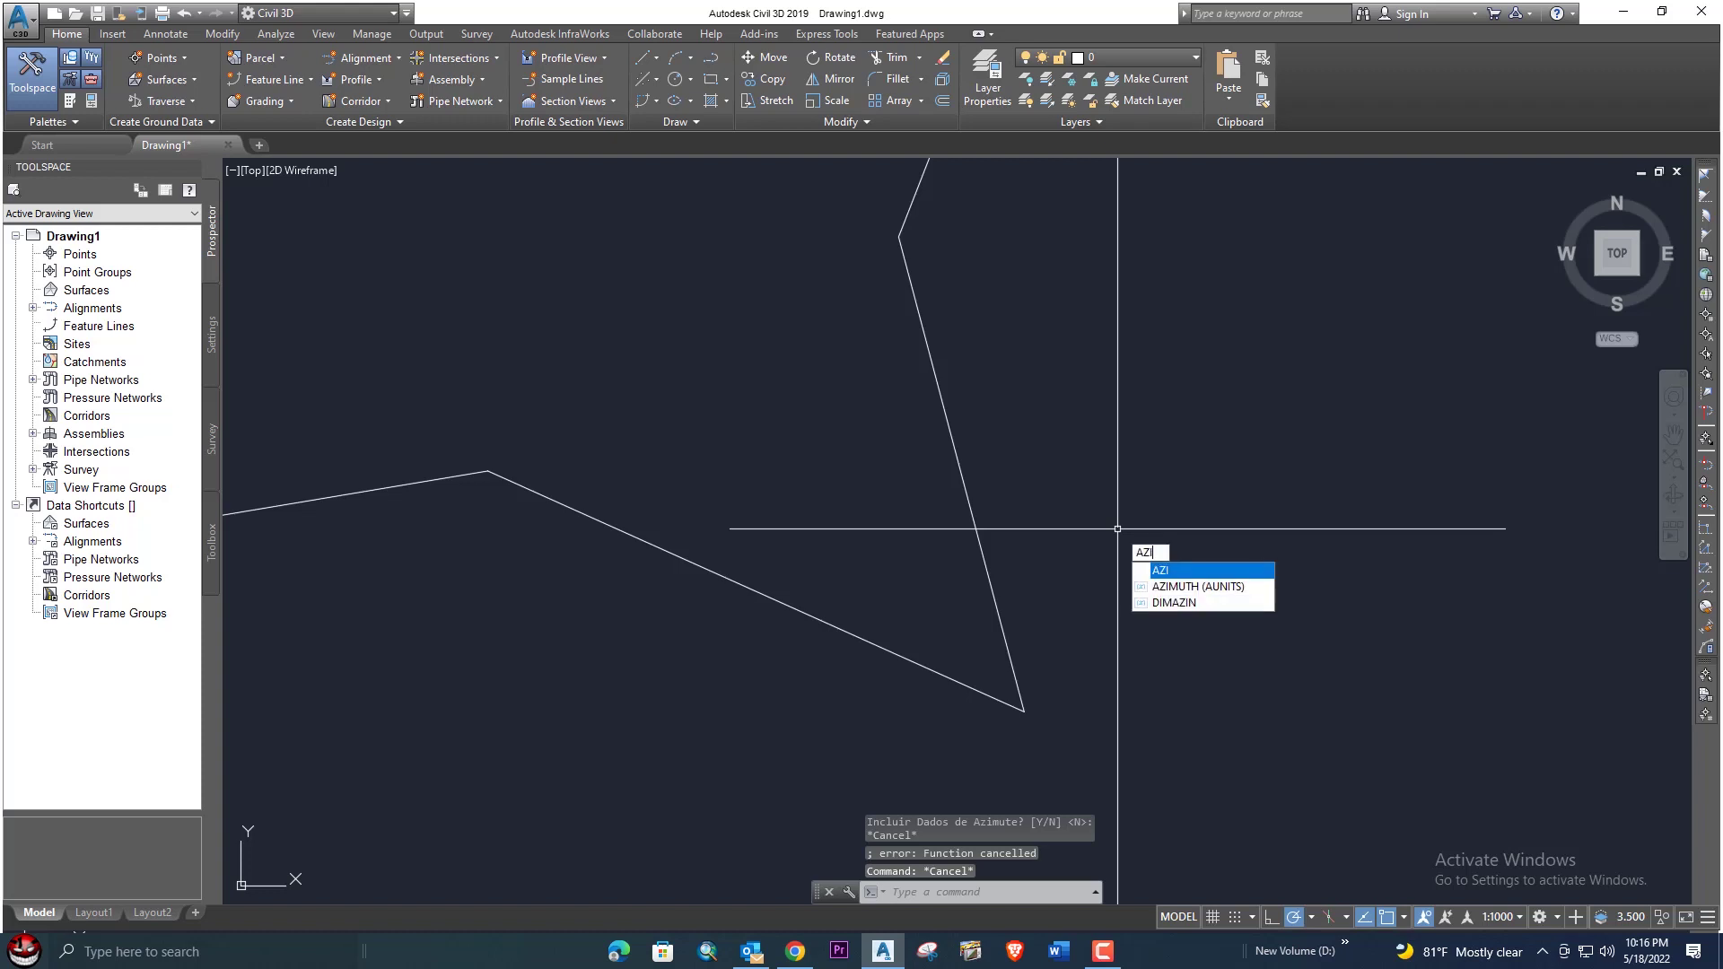
key("Return")
type("Y")
key("Return")
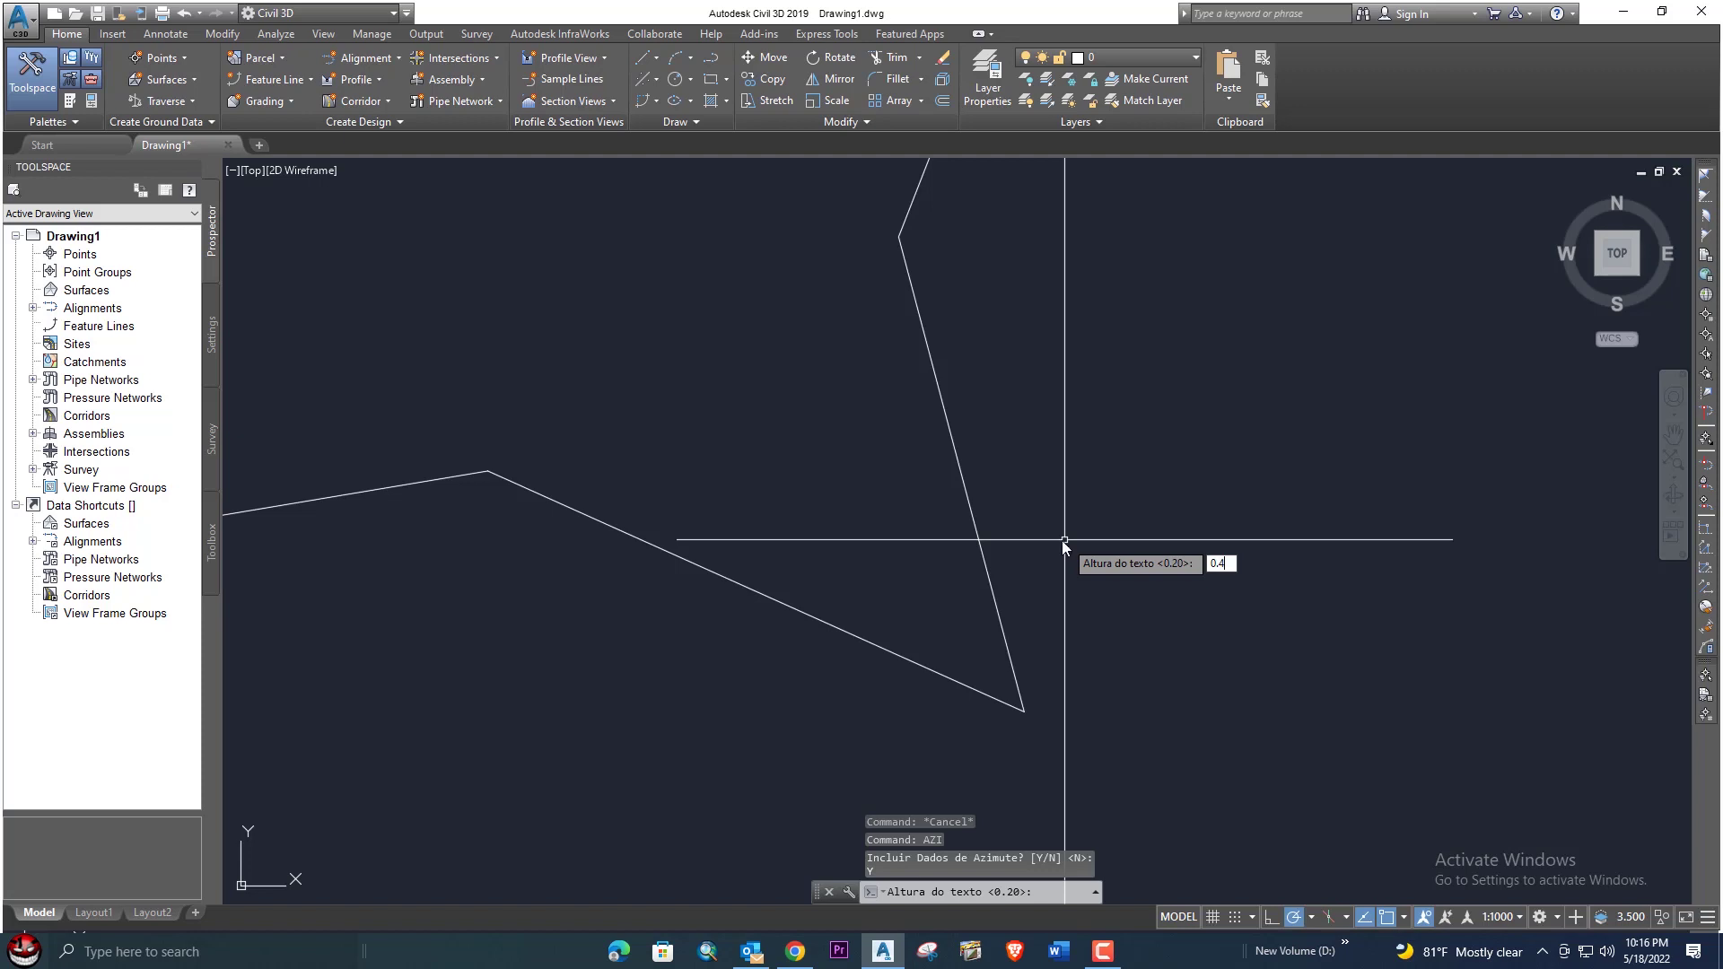
key("Return")
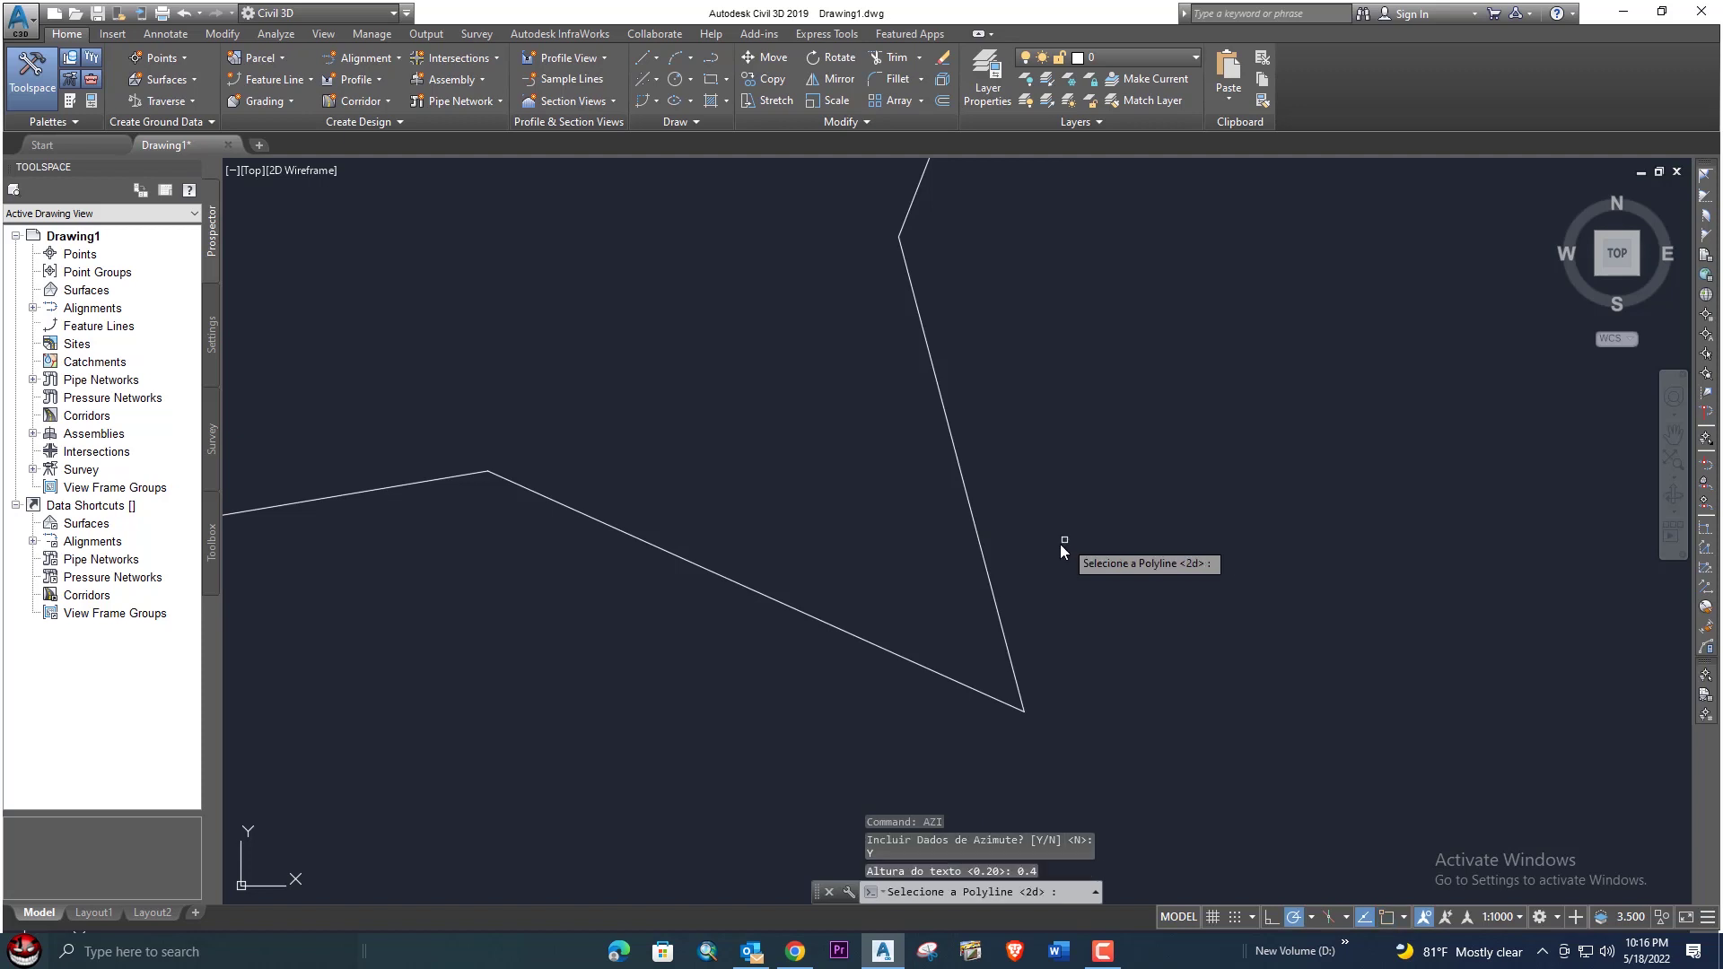
left_click(989, 564)
key("Return")
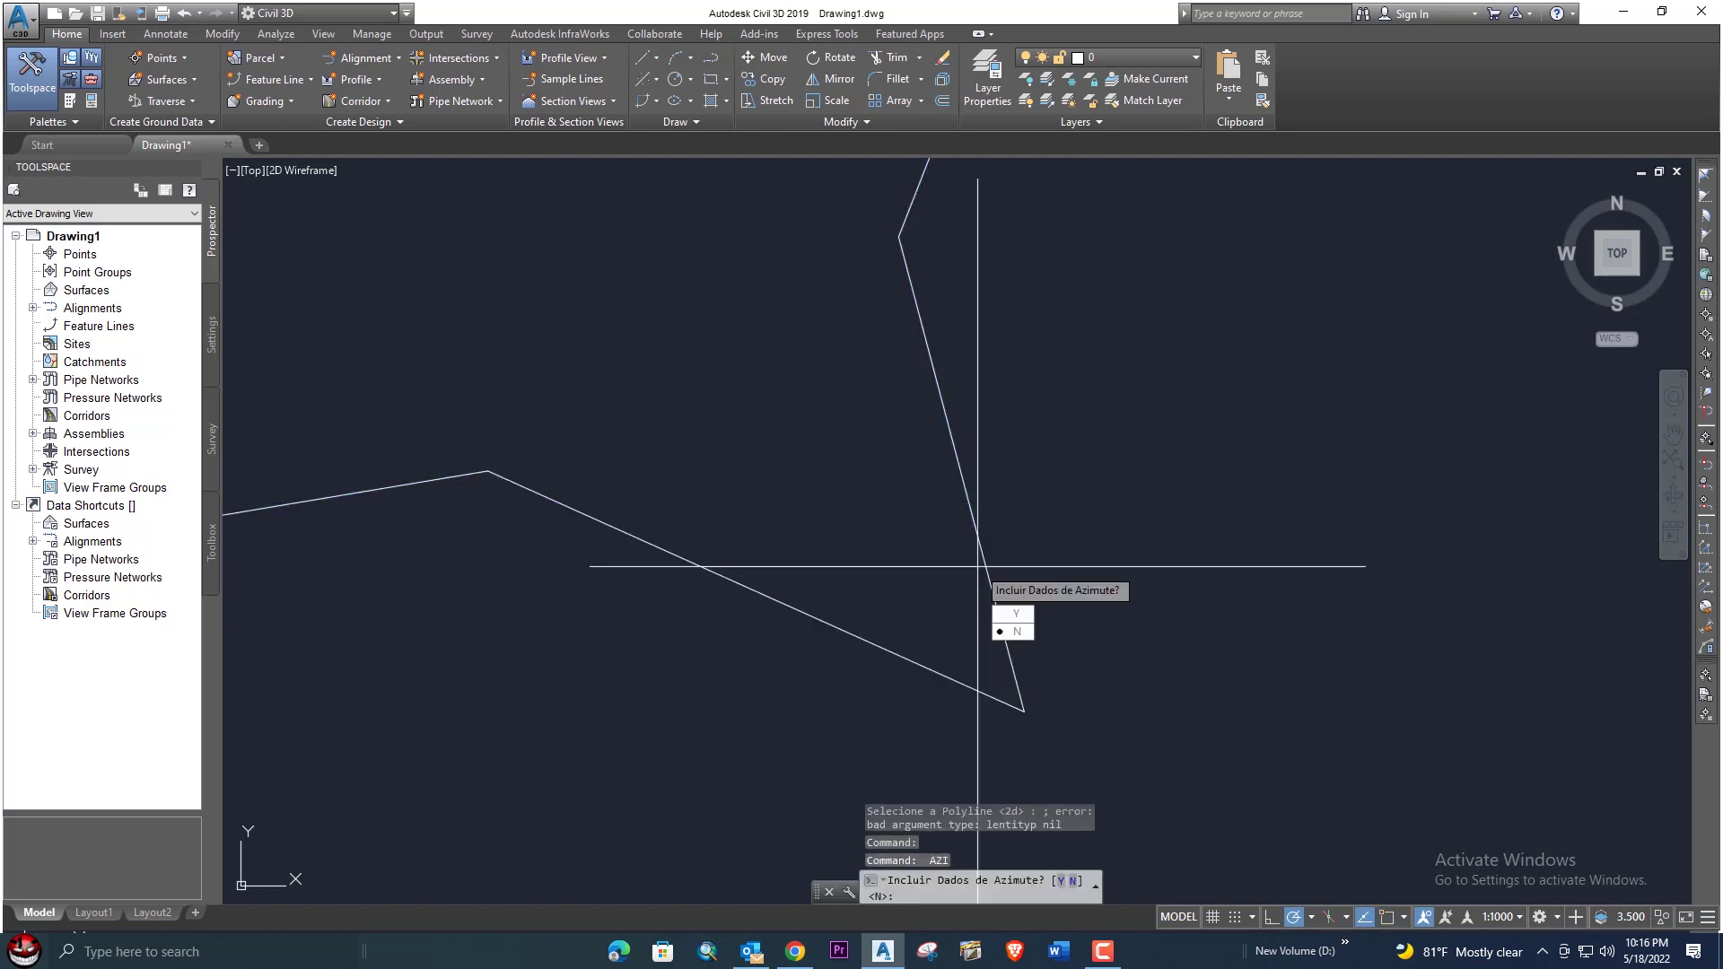
left_click(1013, 616)
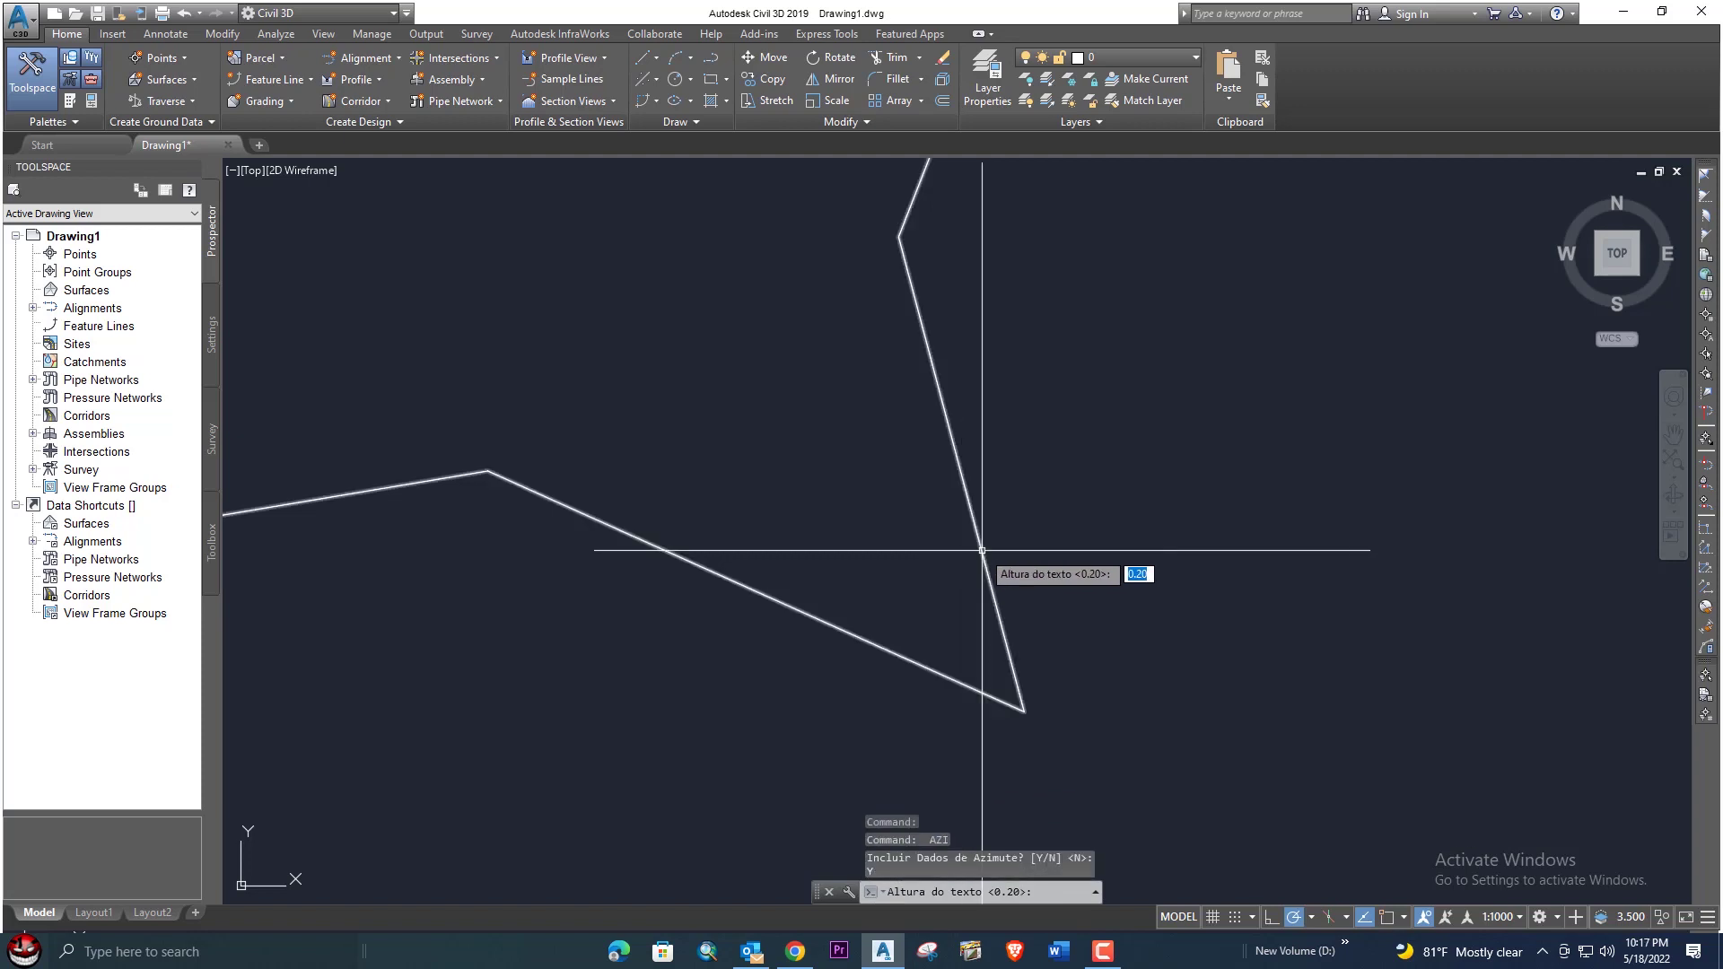
key("Return")
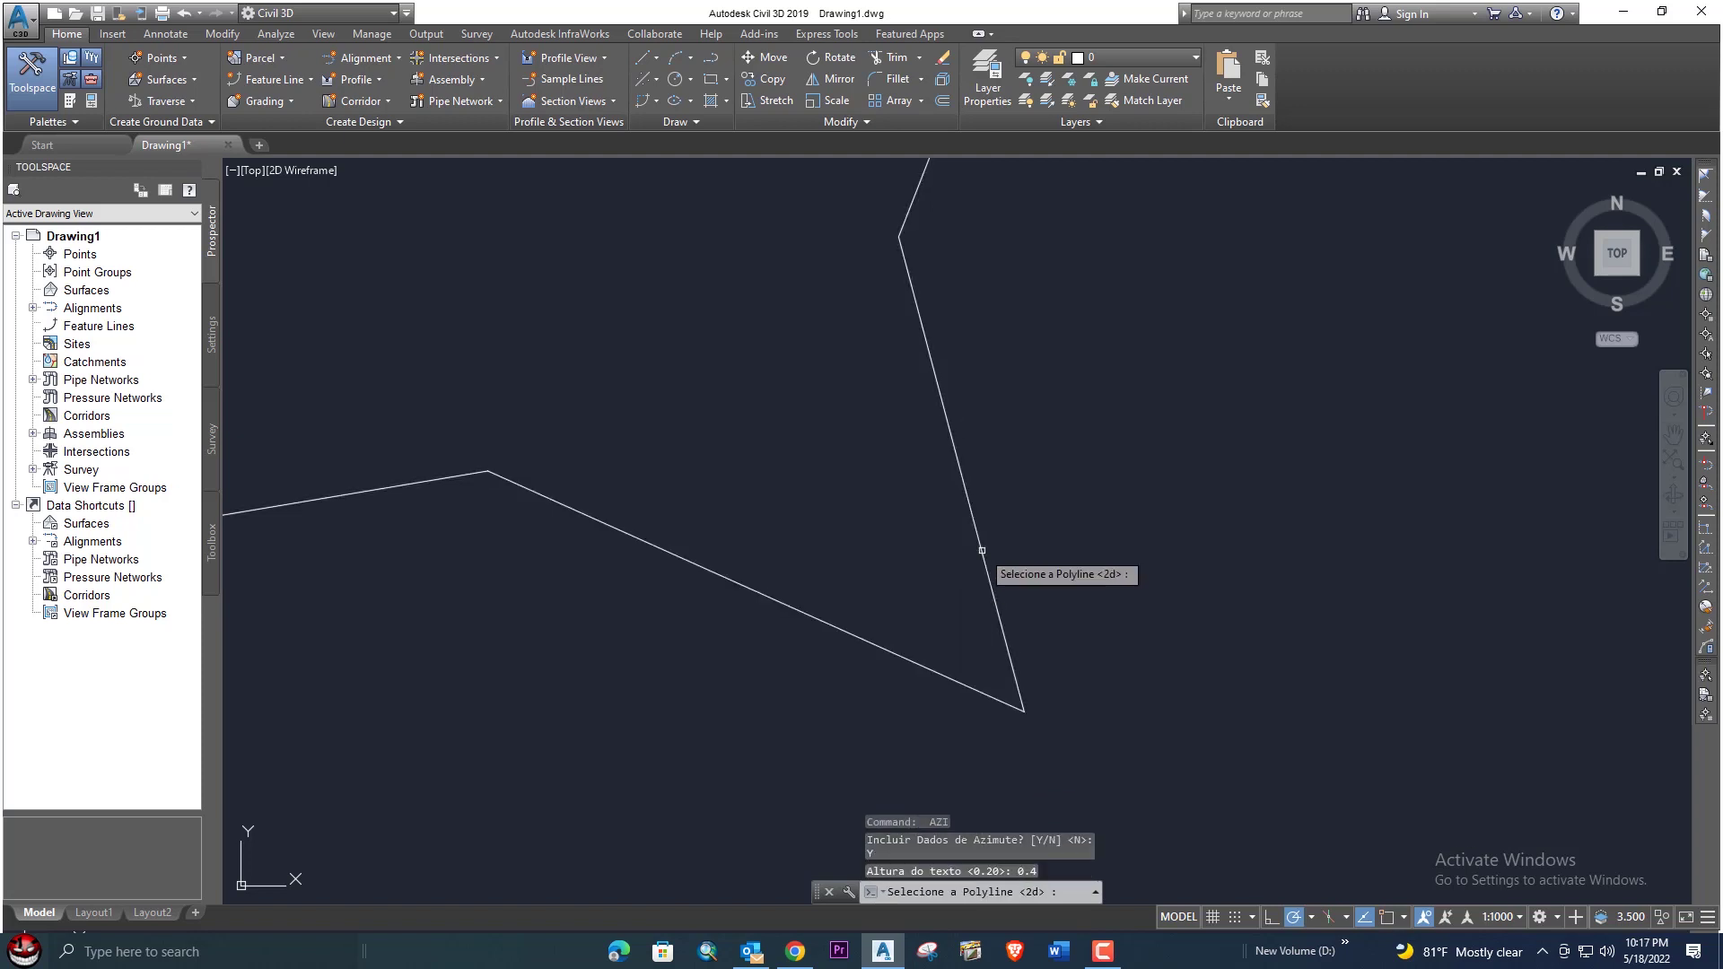
left_click(983, 560)
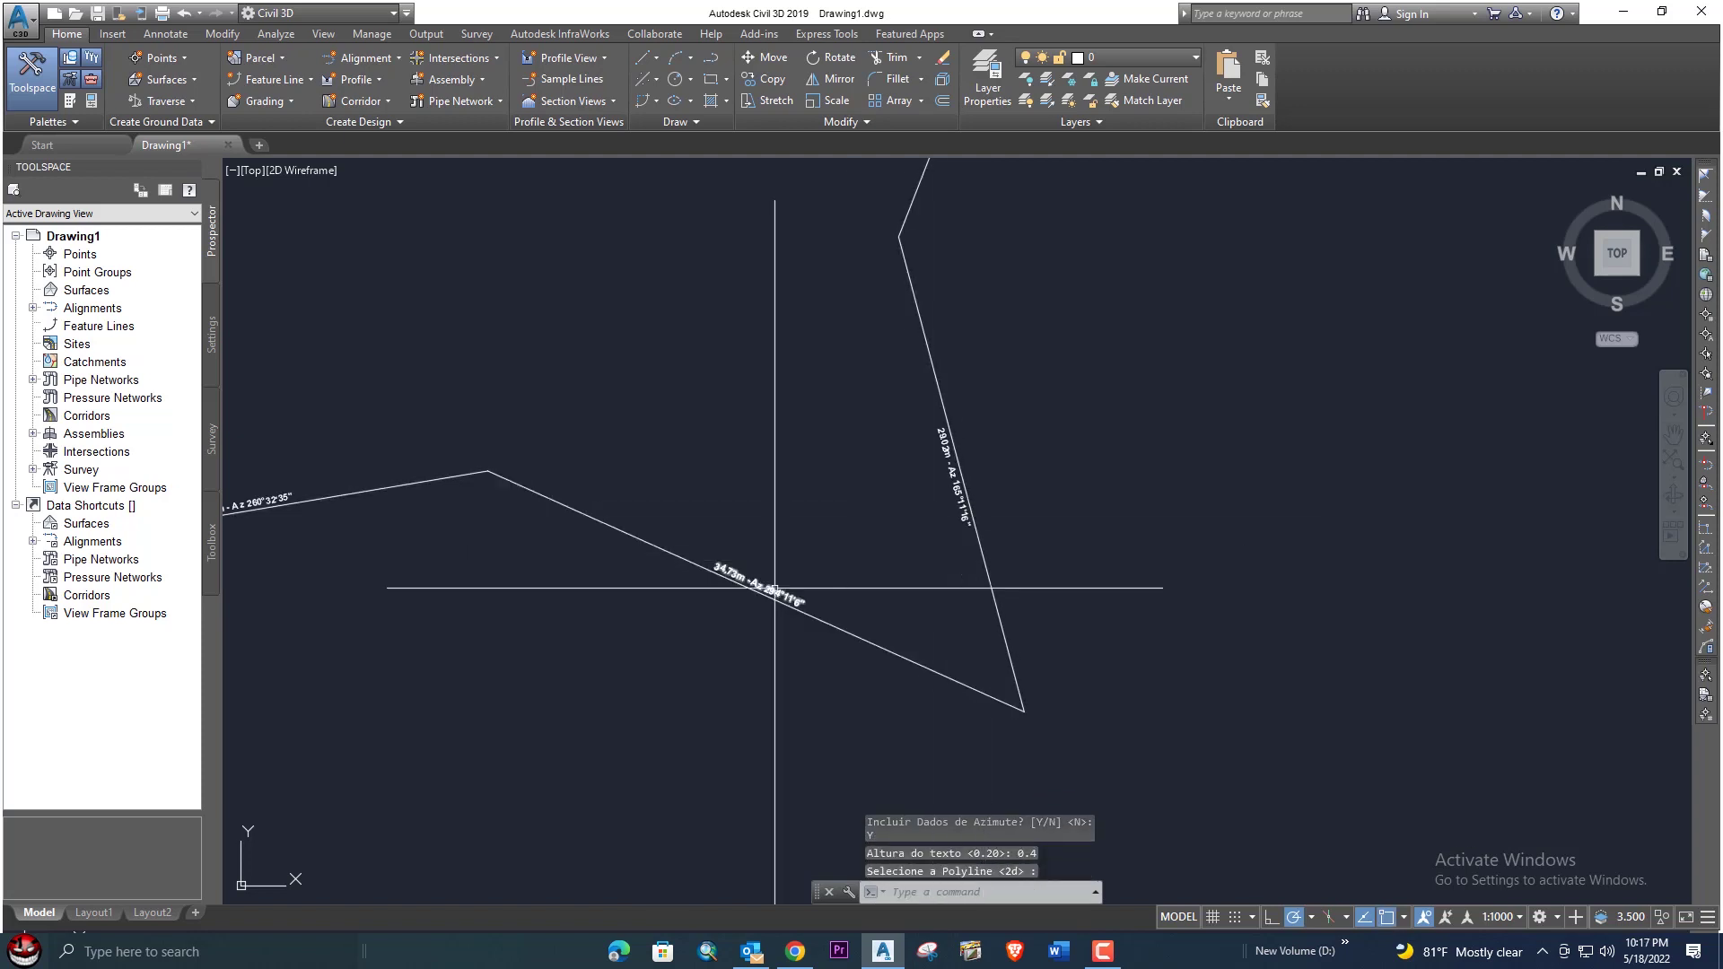
scroll(763, 574, "up", 5)
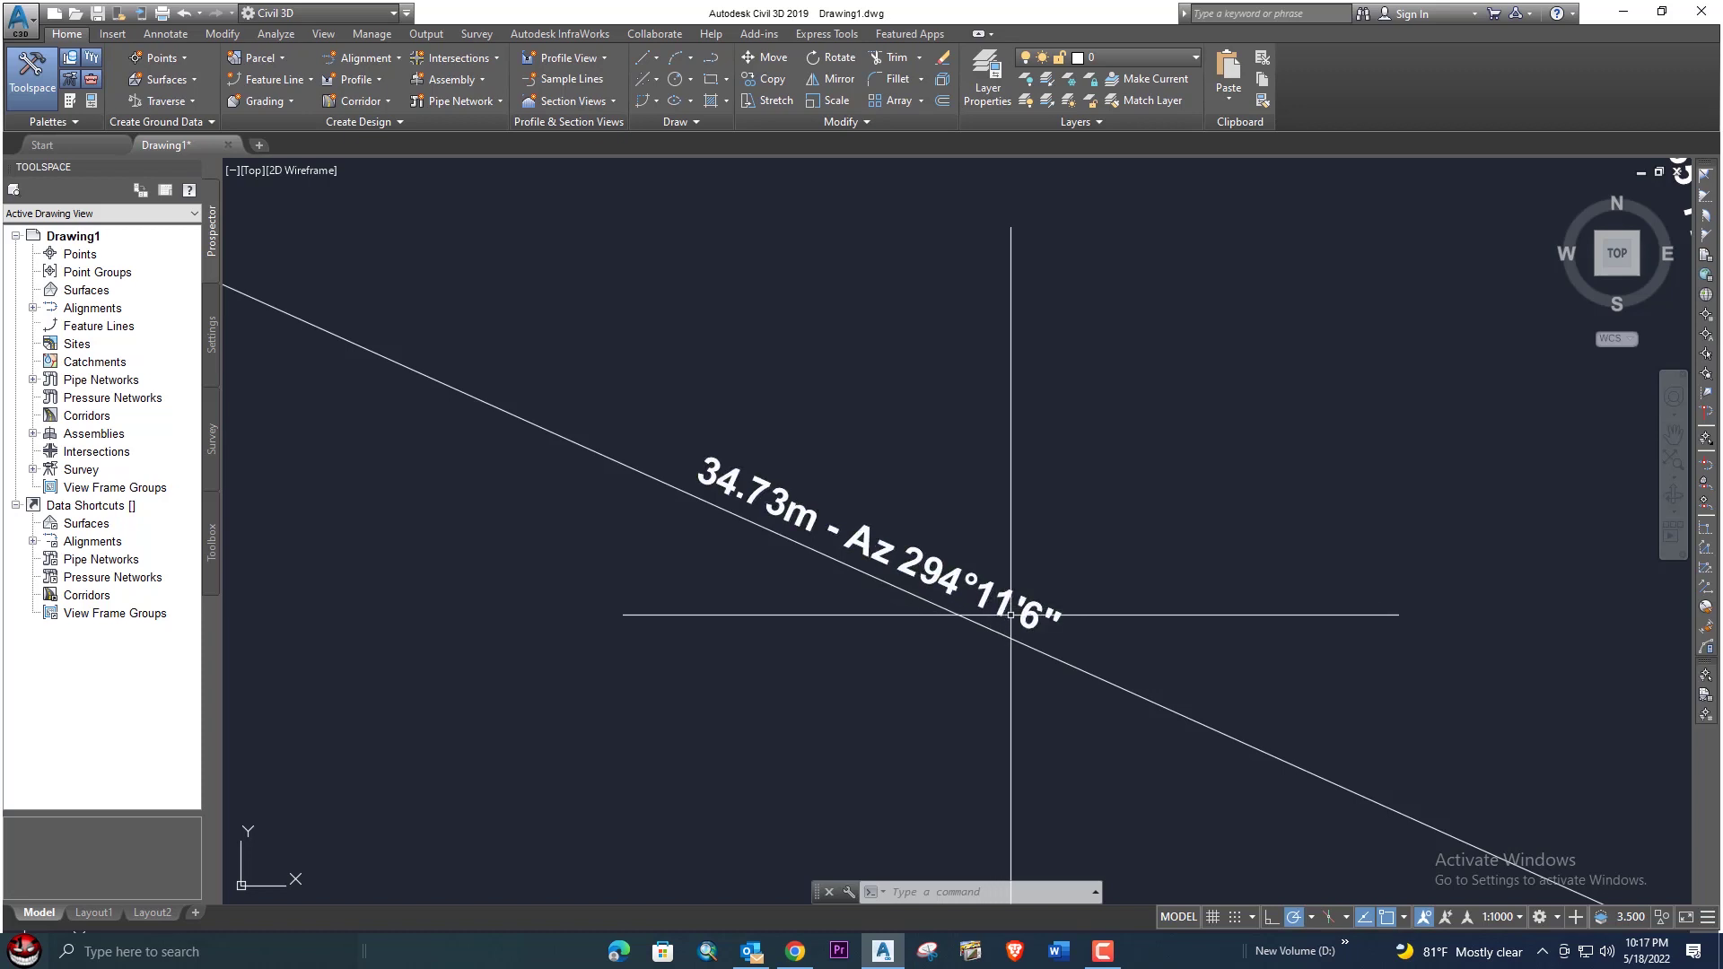
scroll(1044, 621, "down", 6)
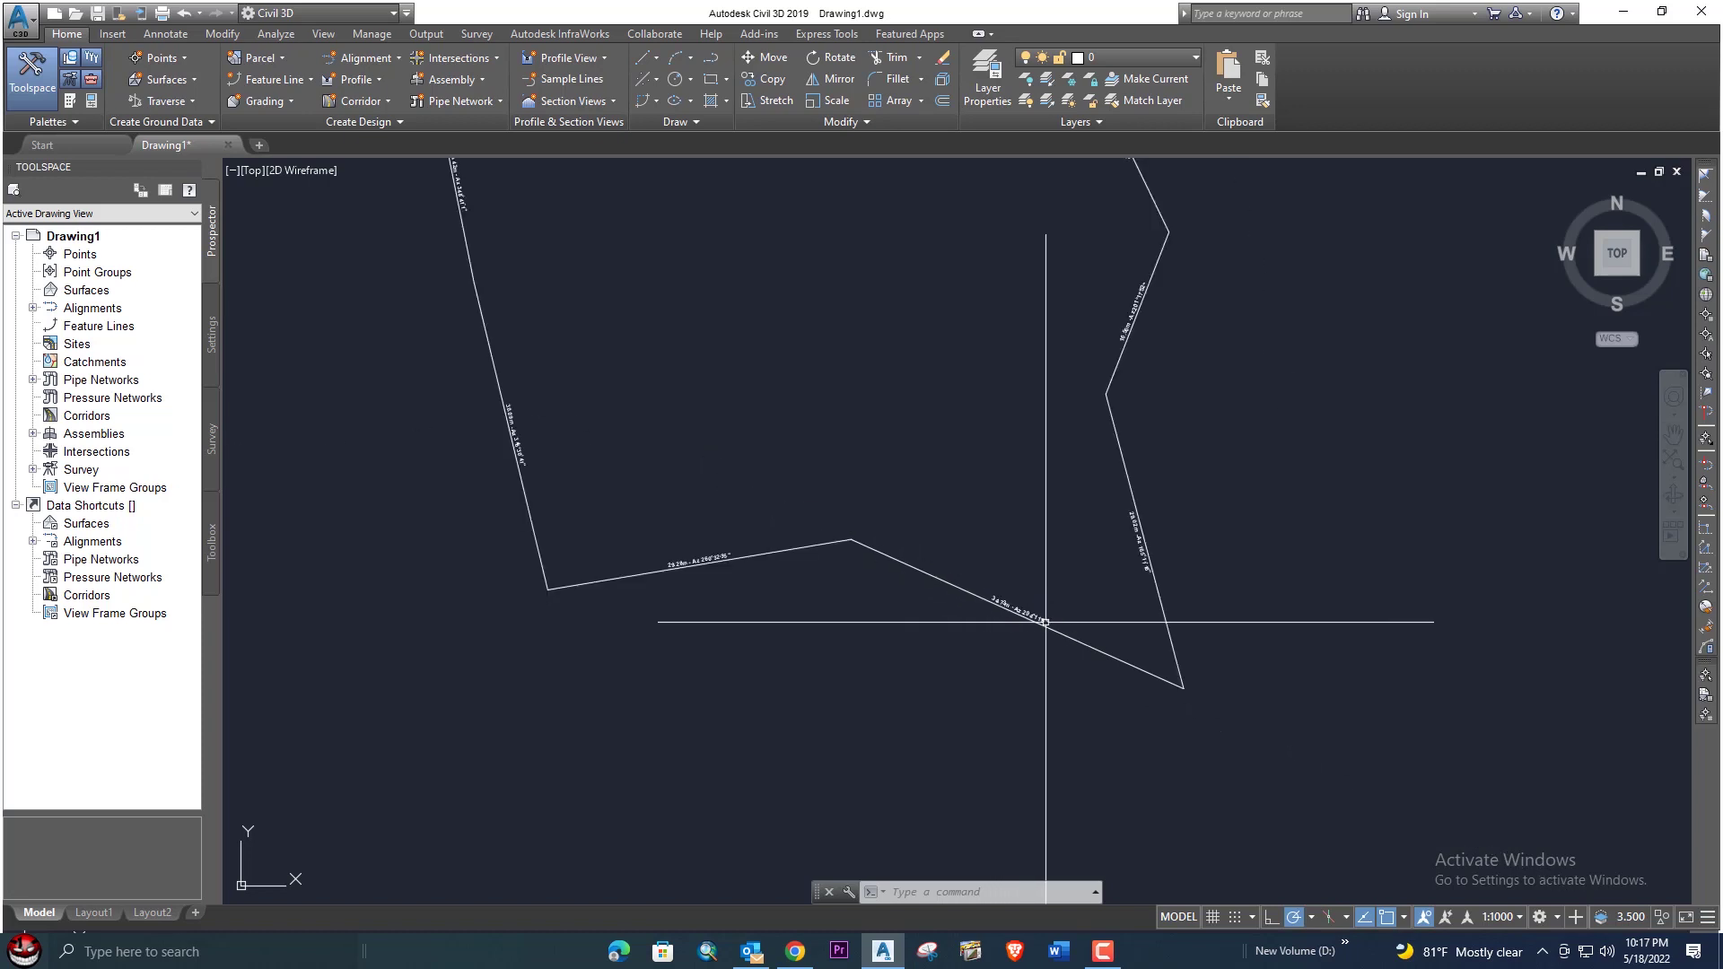
scroll(1050, 584, "up", 5)
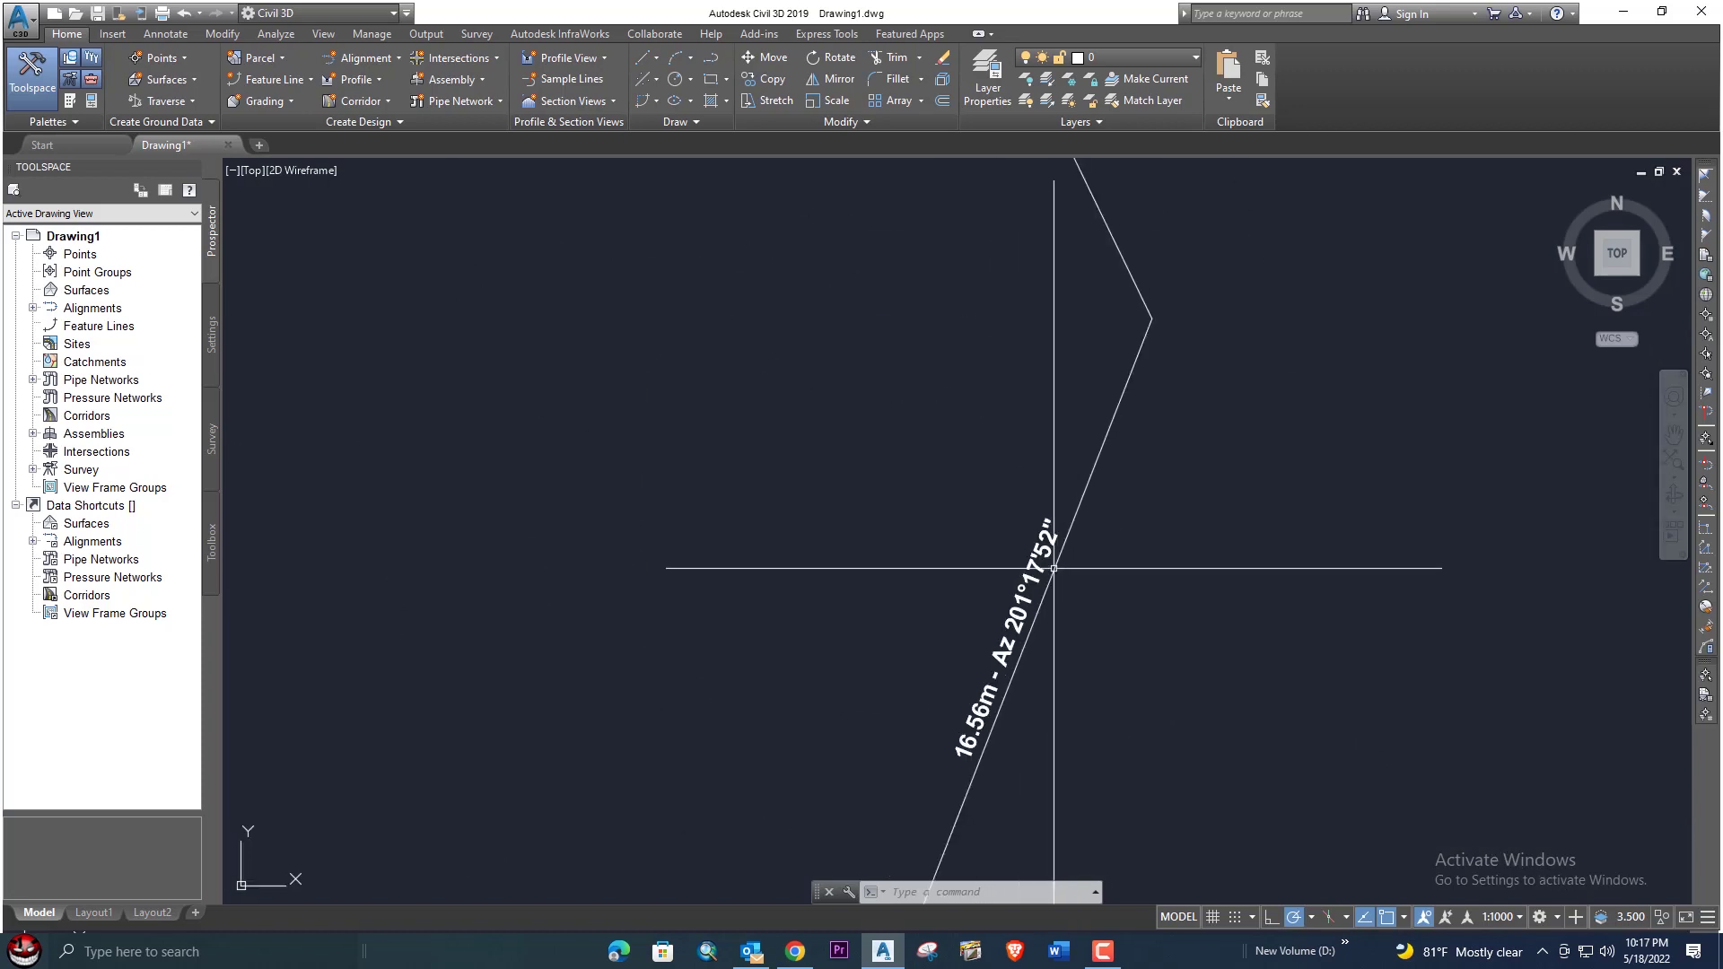
scroll(1032, 565, "down", 5)
scroll(850, 428, "up", 6)
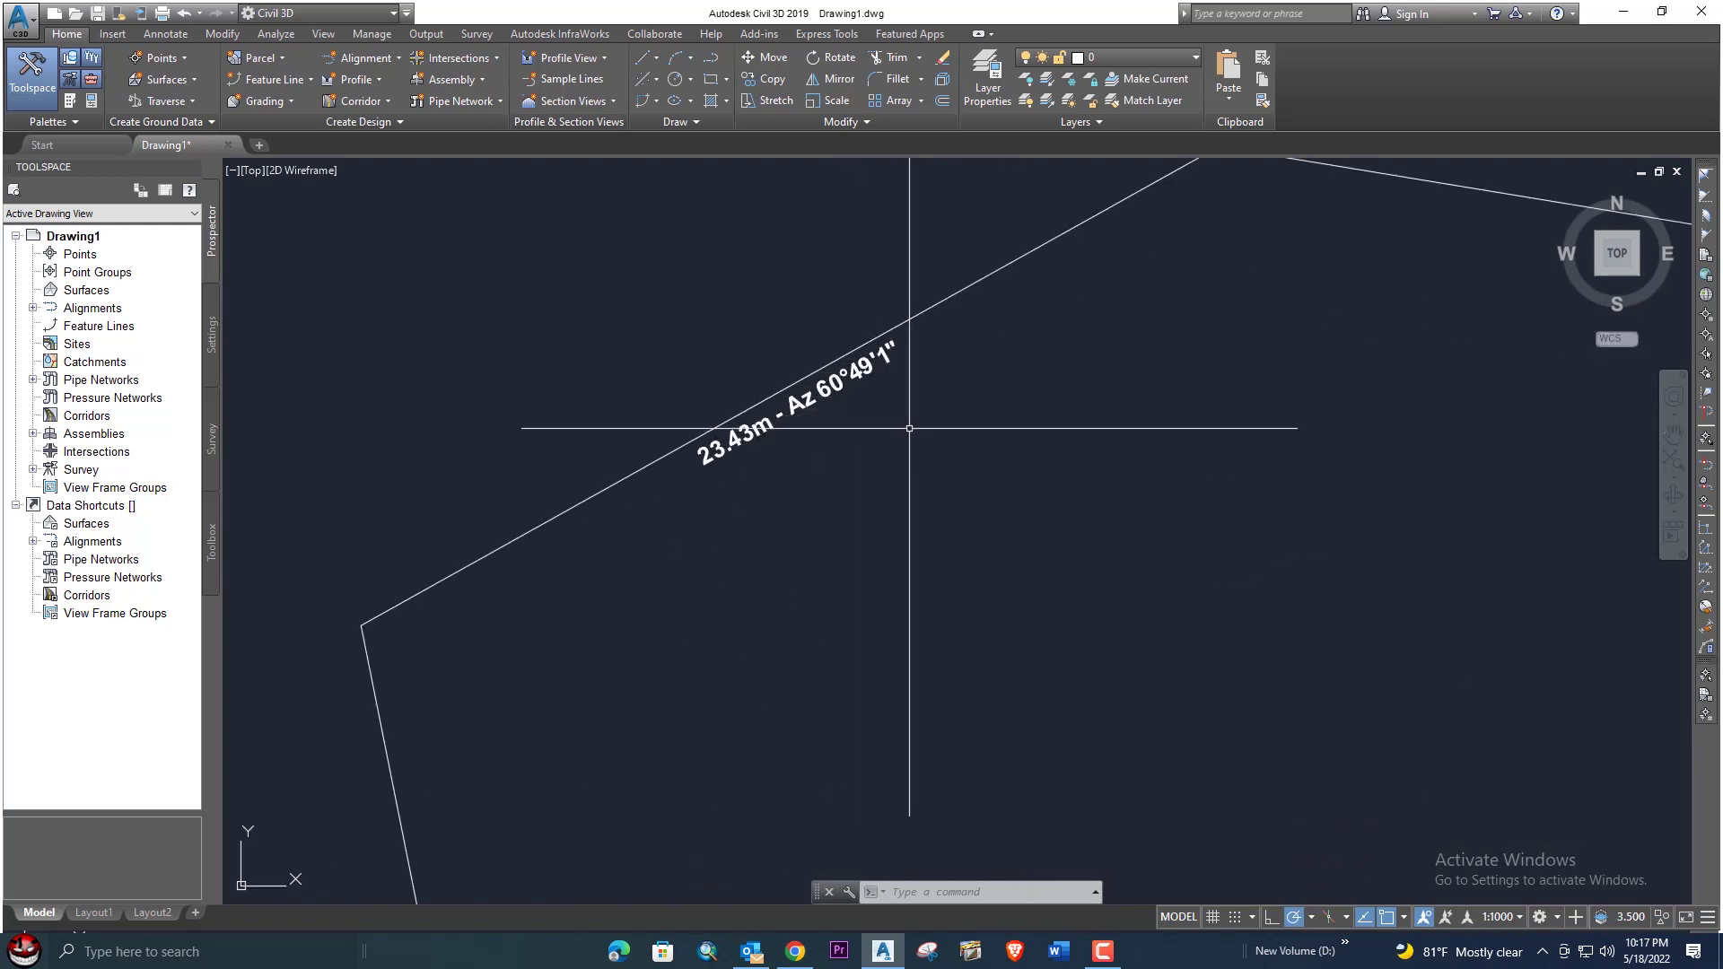
scroll(907, 427, "down", 3)
scroll(908, 435, "down", 3)
mouse_move(769, 404)
middle_mouse_down()
mouse_move(819, 365)
mouse_move(647, 557)
middle_mouse_up()
Step: Label the rectangle's sides with AZI using no azimuth and 0.5 height, e.g. 72.96m, 96.47m
middle_click_drag(847, 473, 1010, 478)
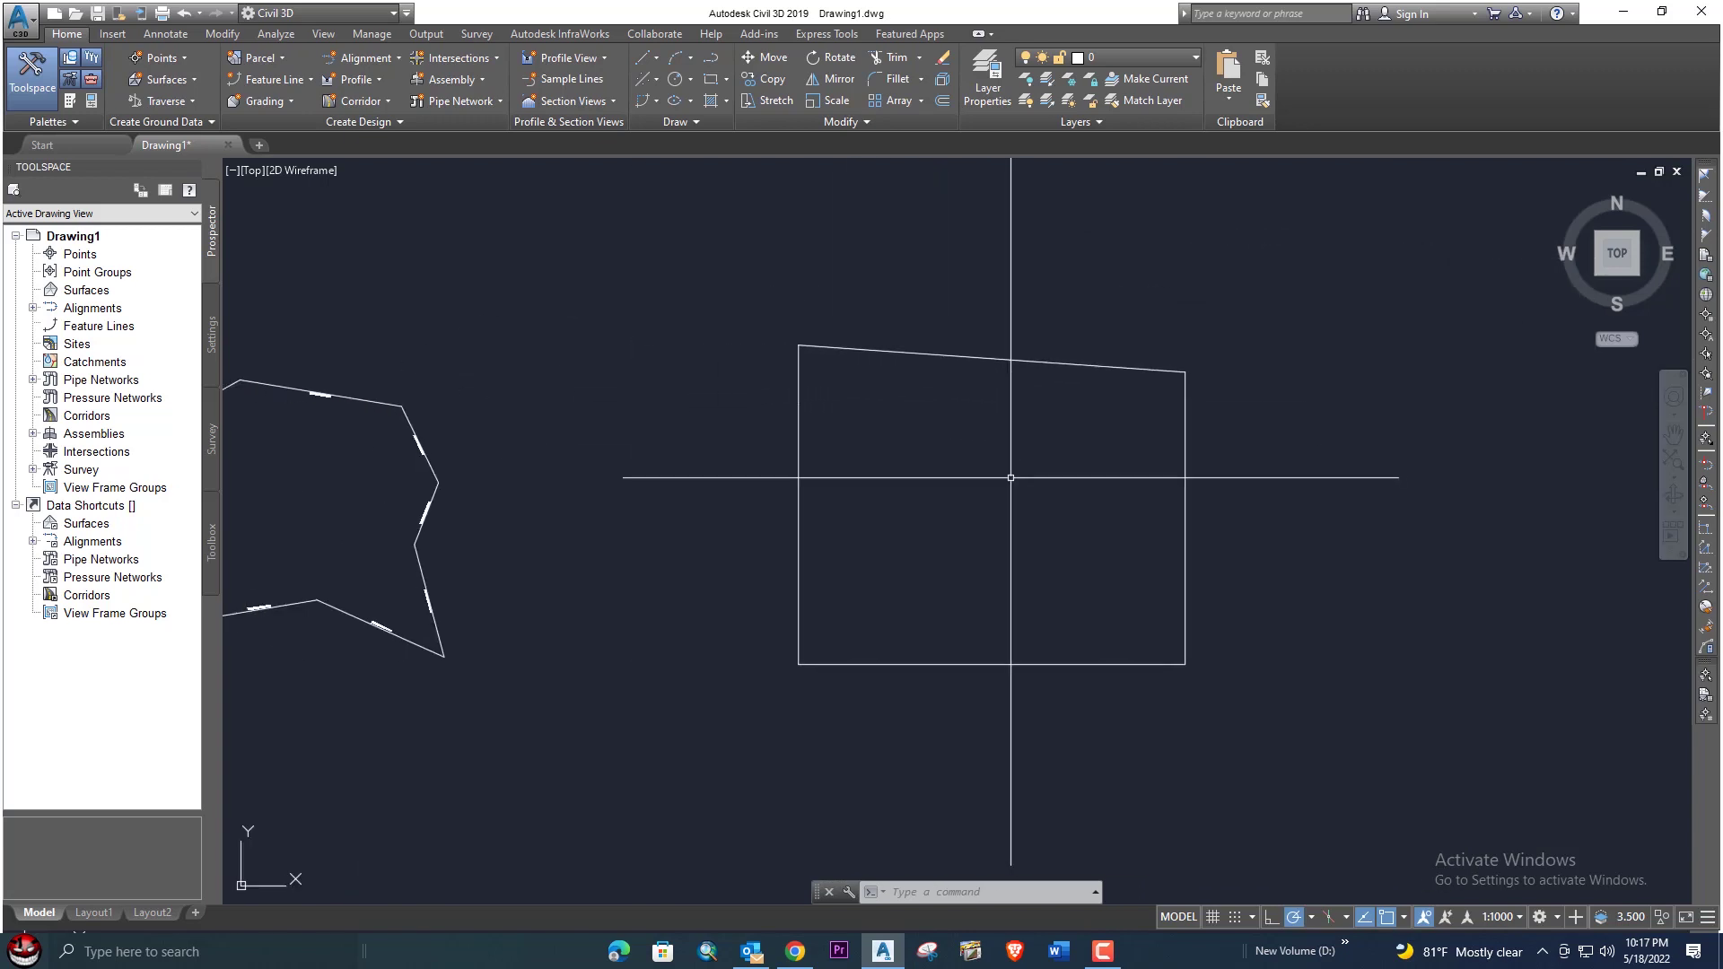
type("zi")
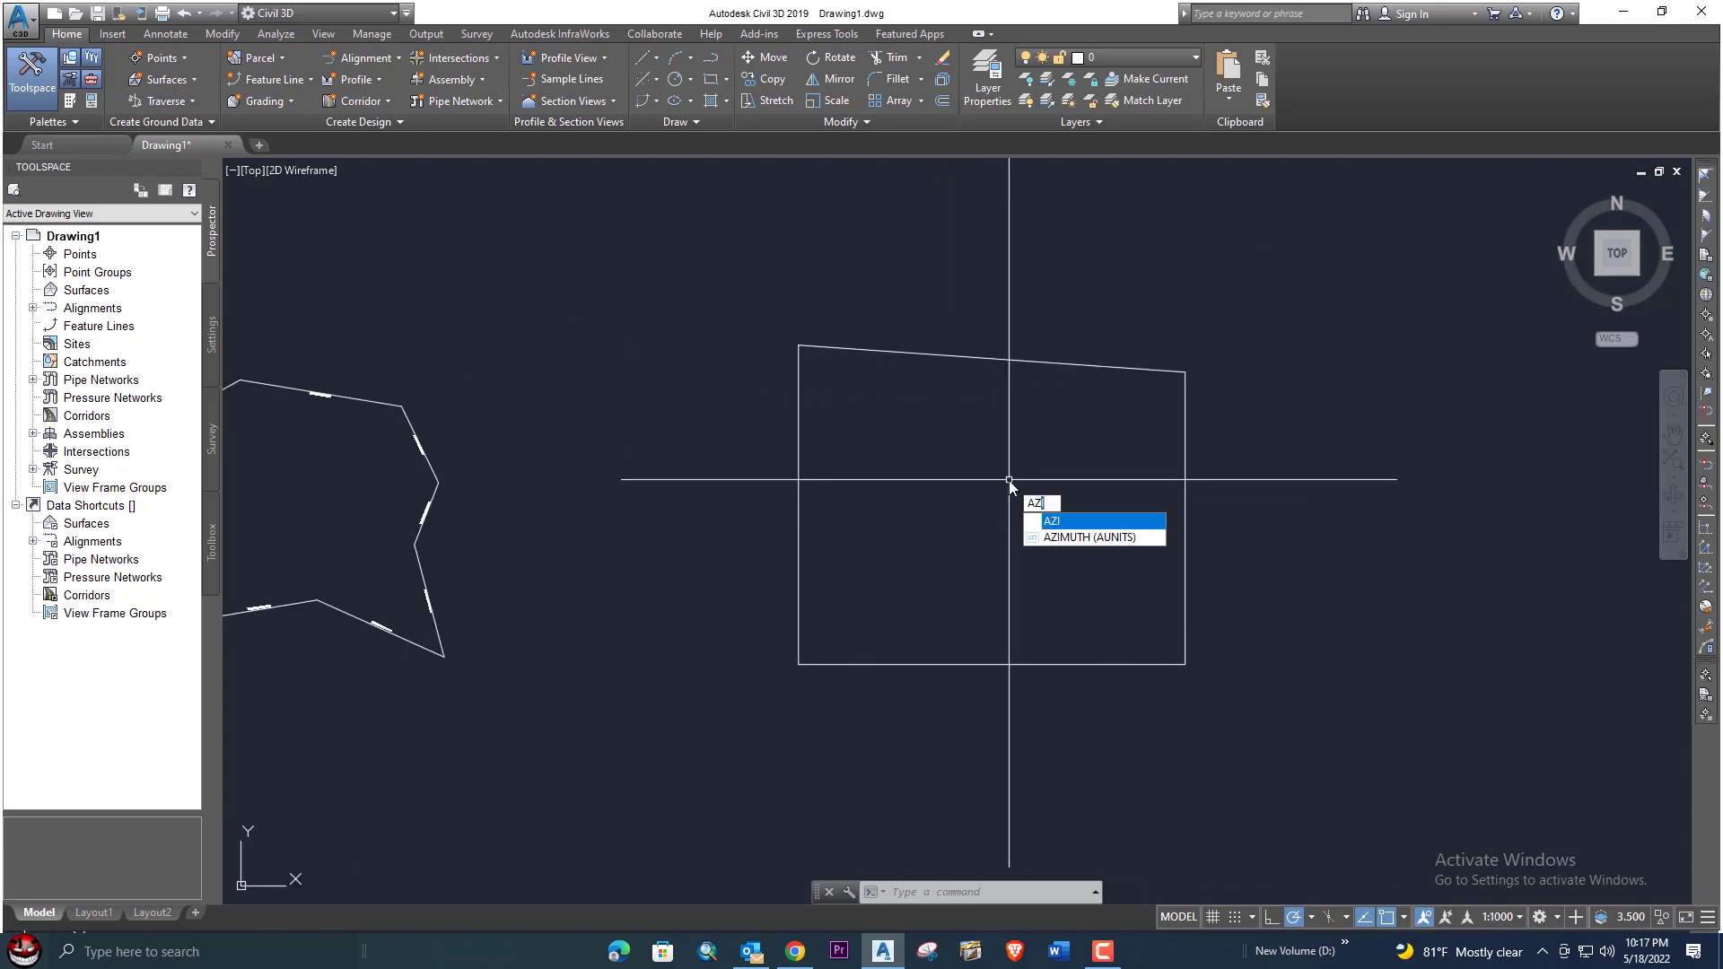
left_click(1071, 525)
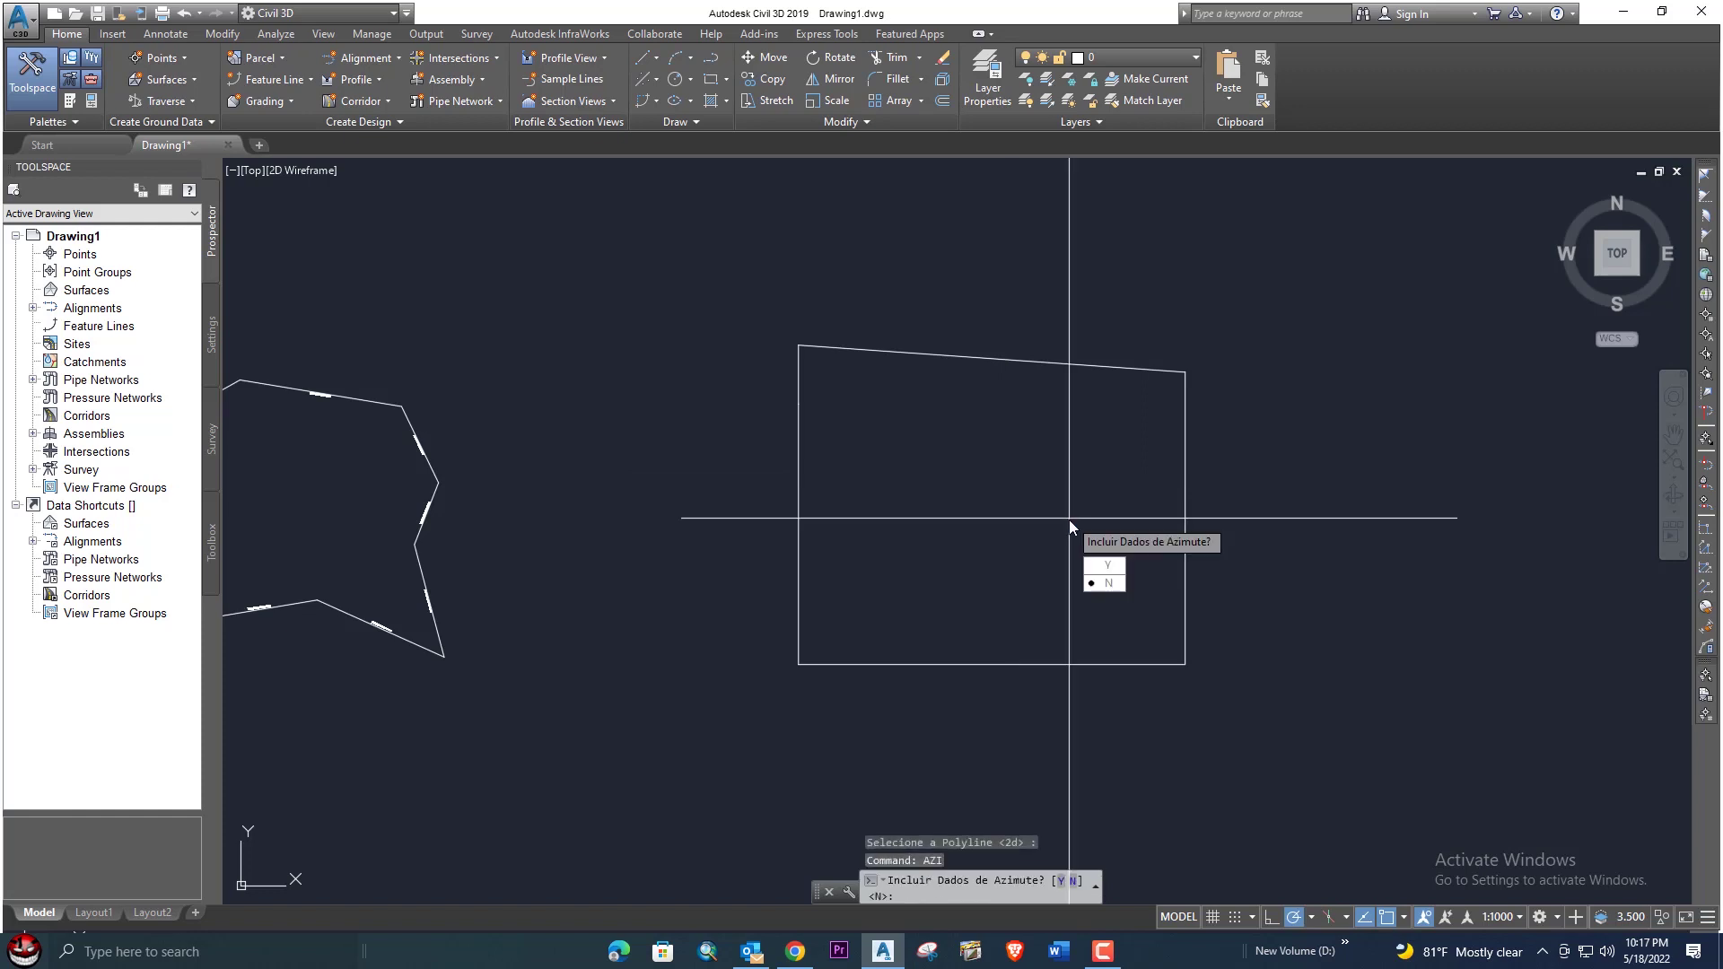
left_click(1109, 584)
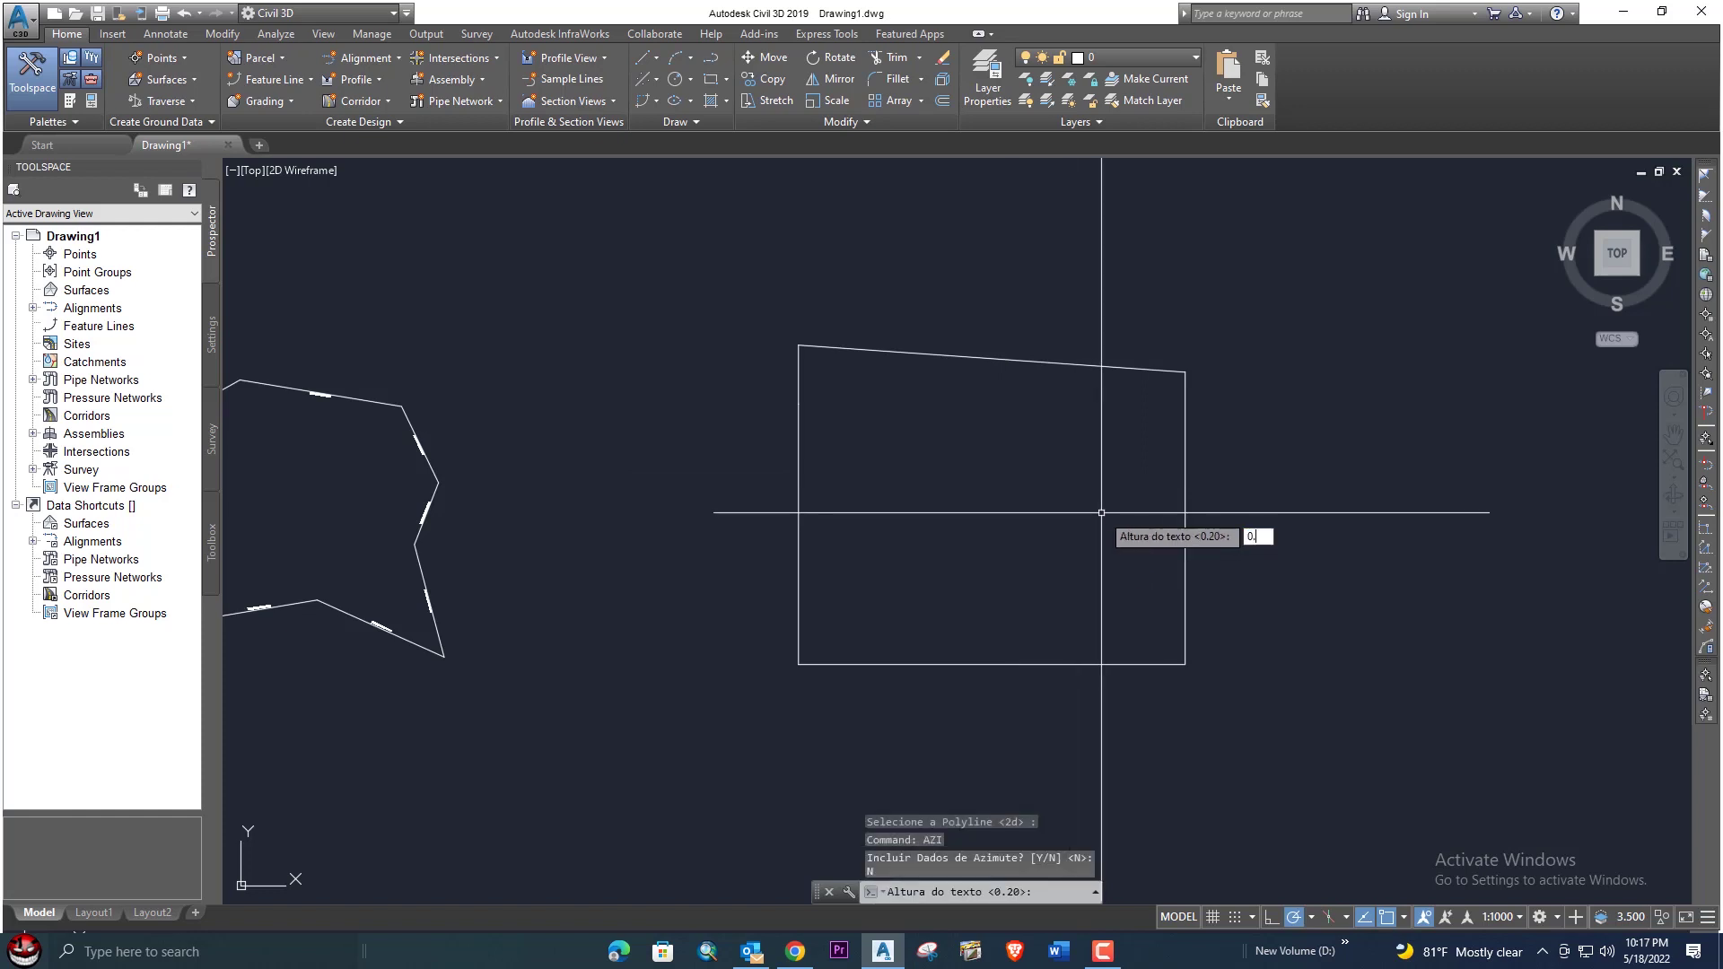
key("Return")
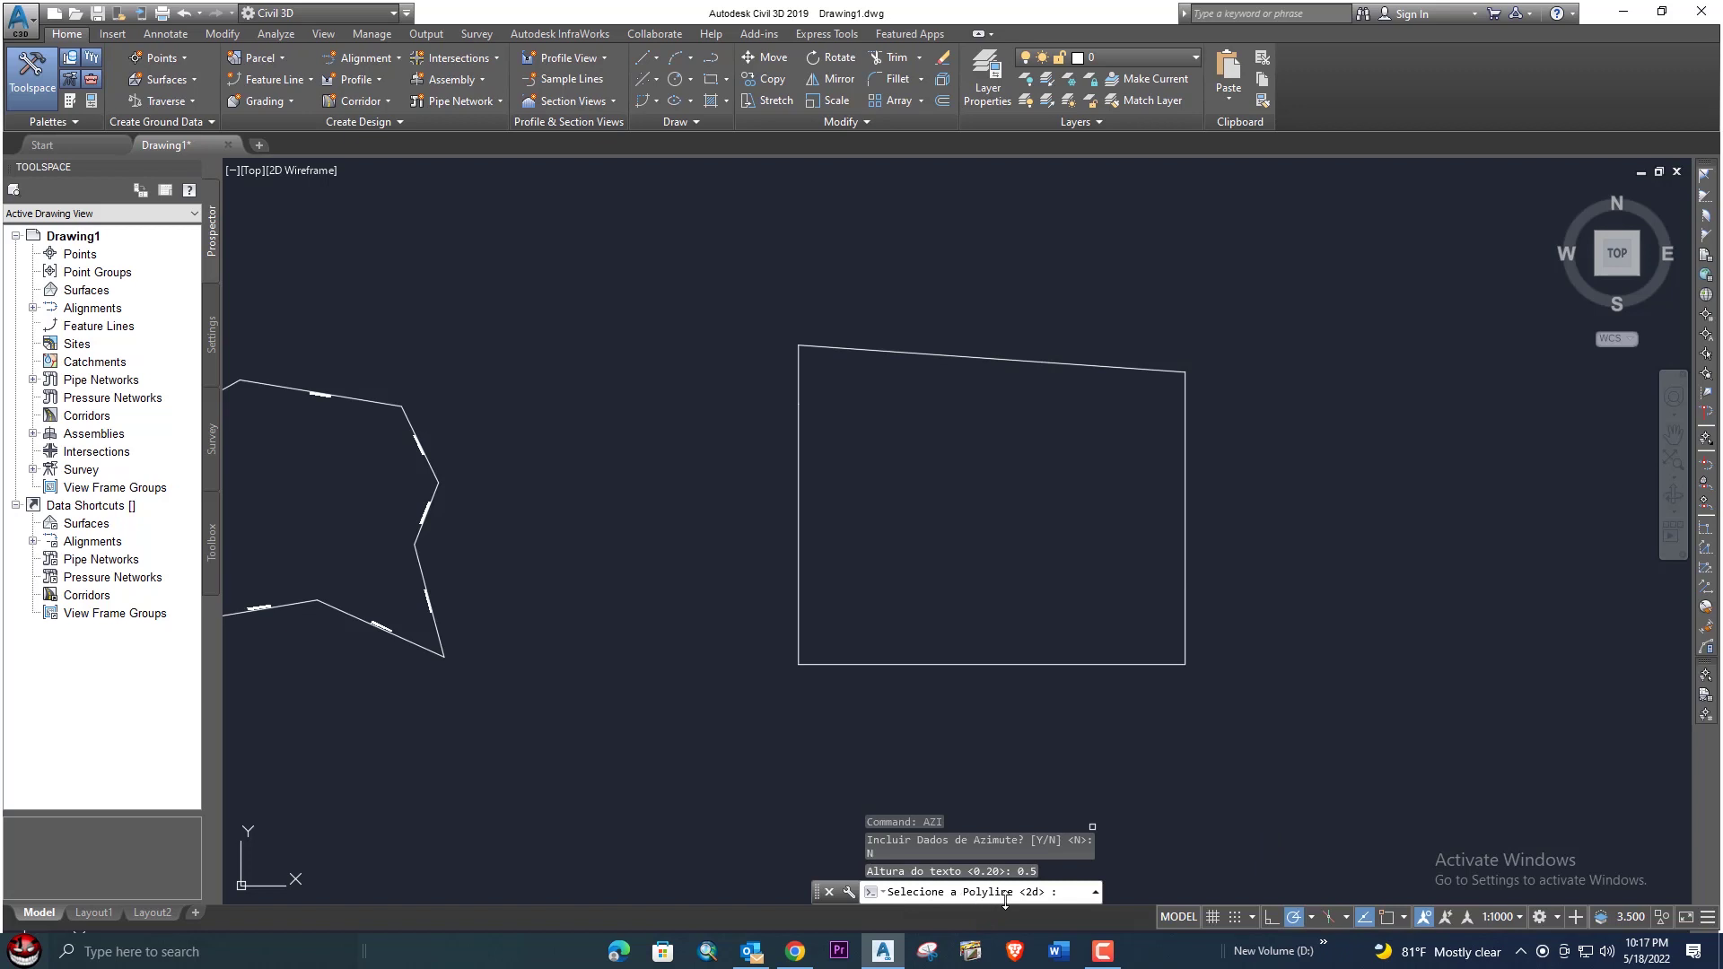
left_click(1185, 623)
scroll(987, 521, "up", 5)
scroll(987, 522, "up", 6)
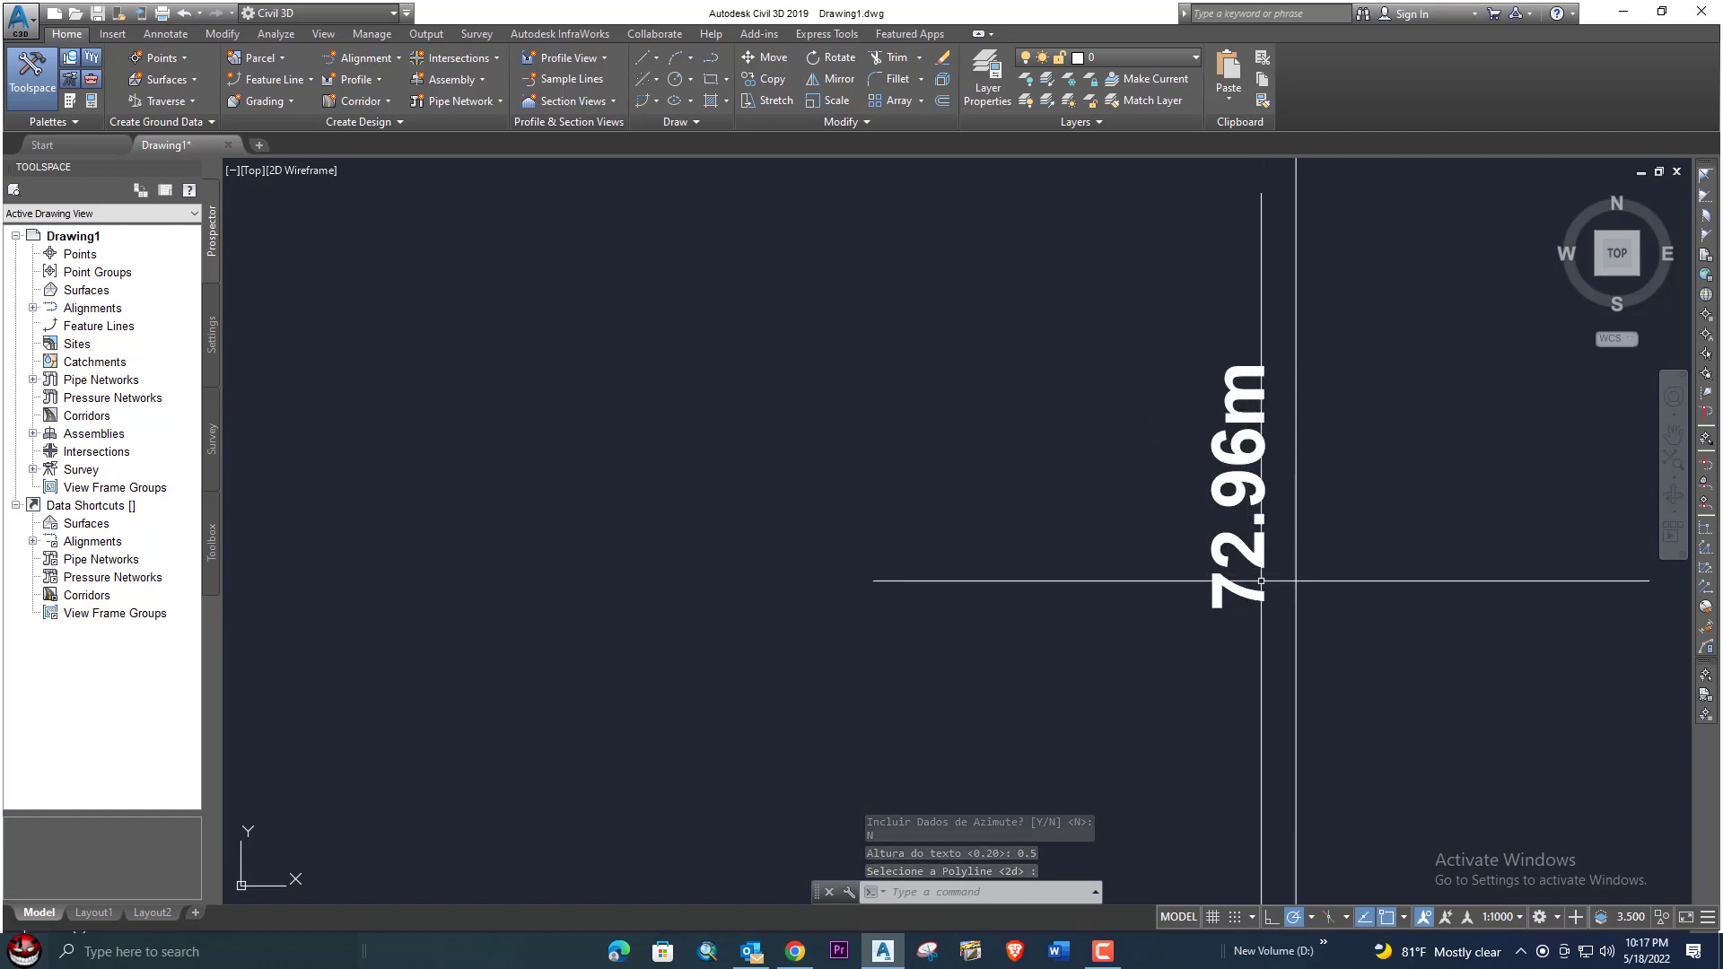
scroll(1261, 581, "down", 6)
scroll(1008, 623, "up", 5)
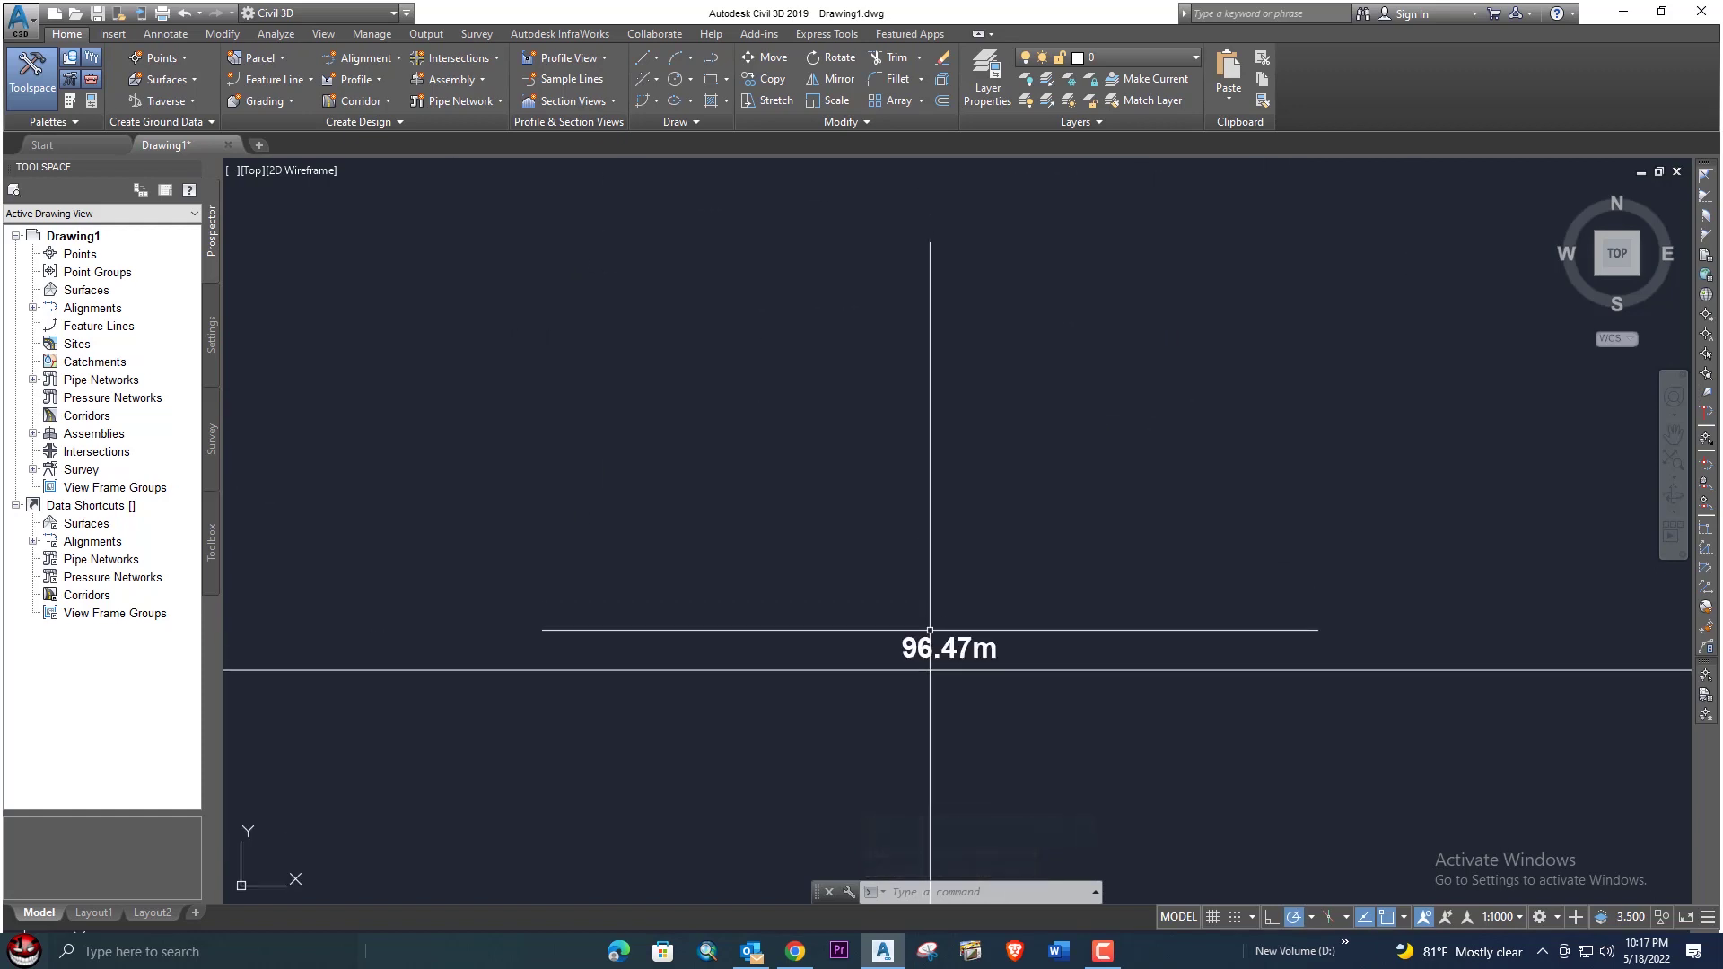
scroll(931, 675, "up", 2)
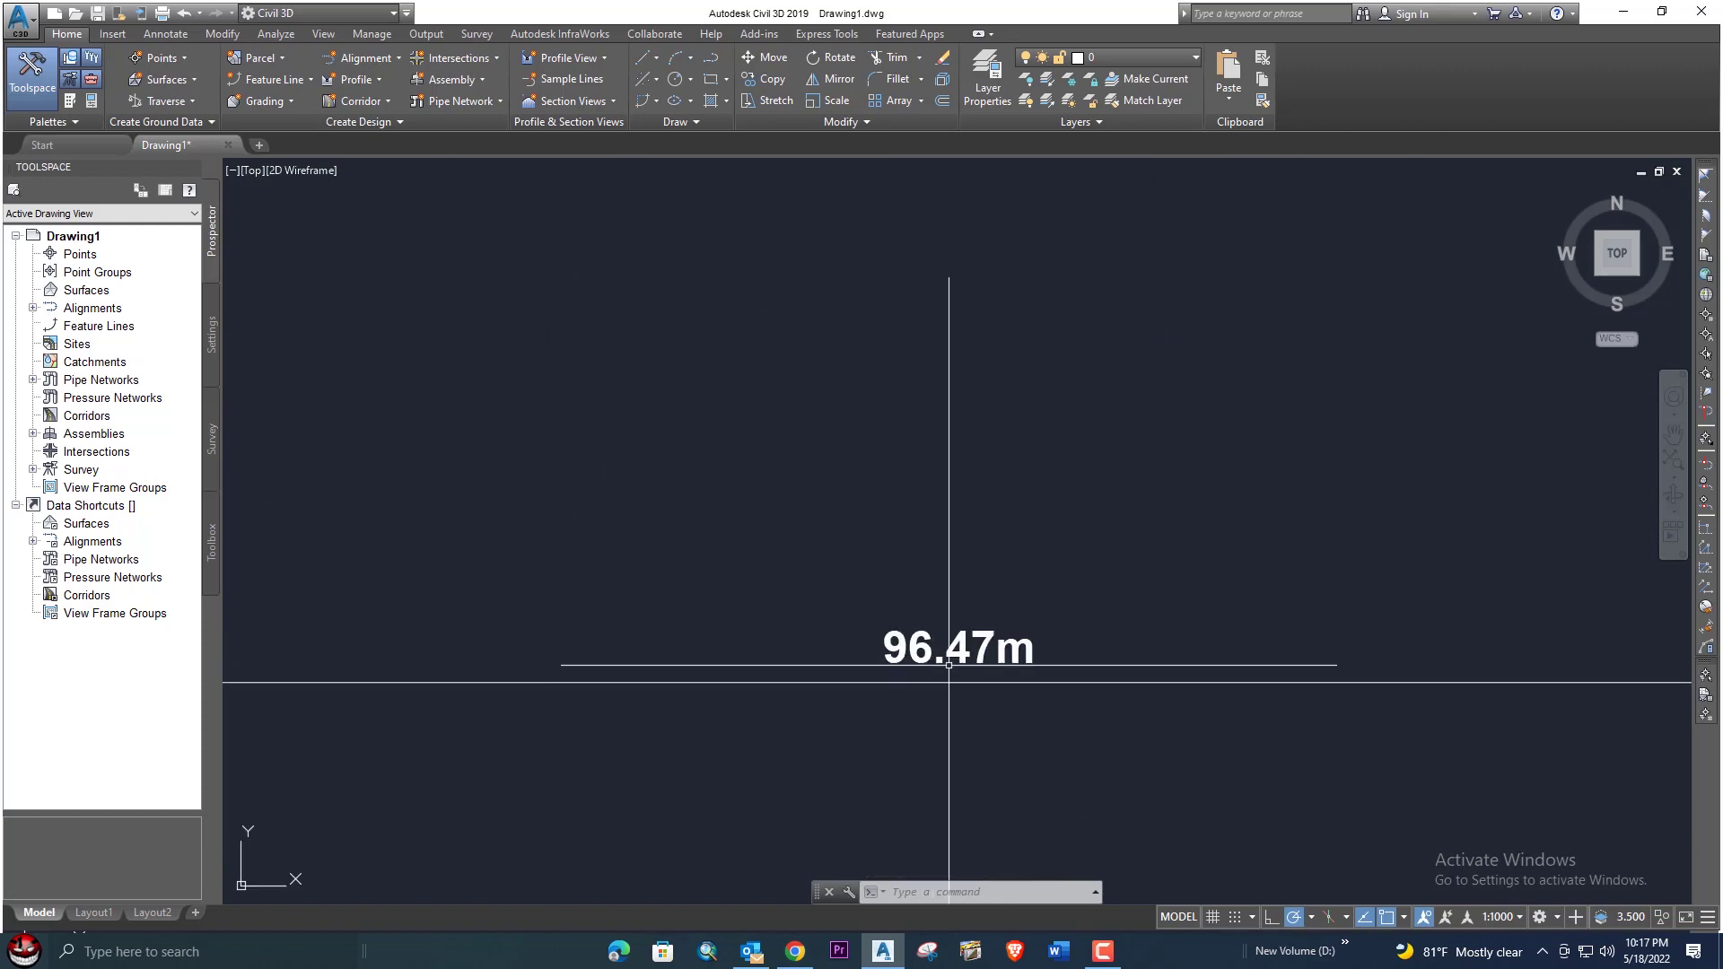
scroll(949, 664, "down", 5)
scroll(889, 386, "down", 2)
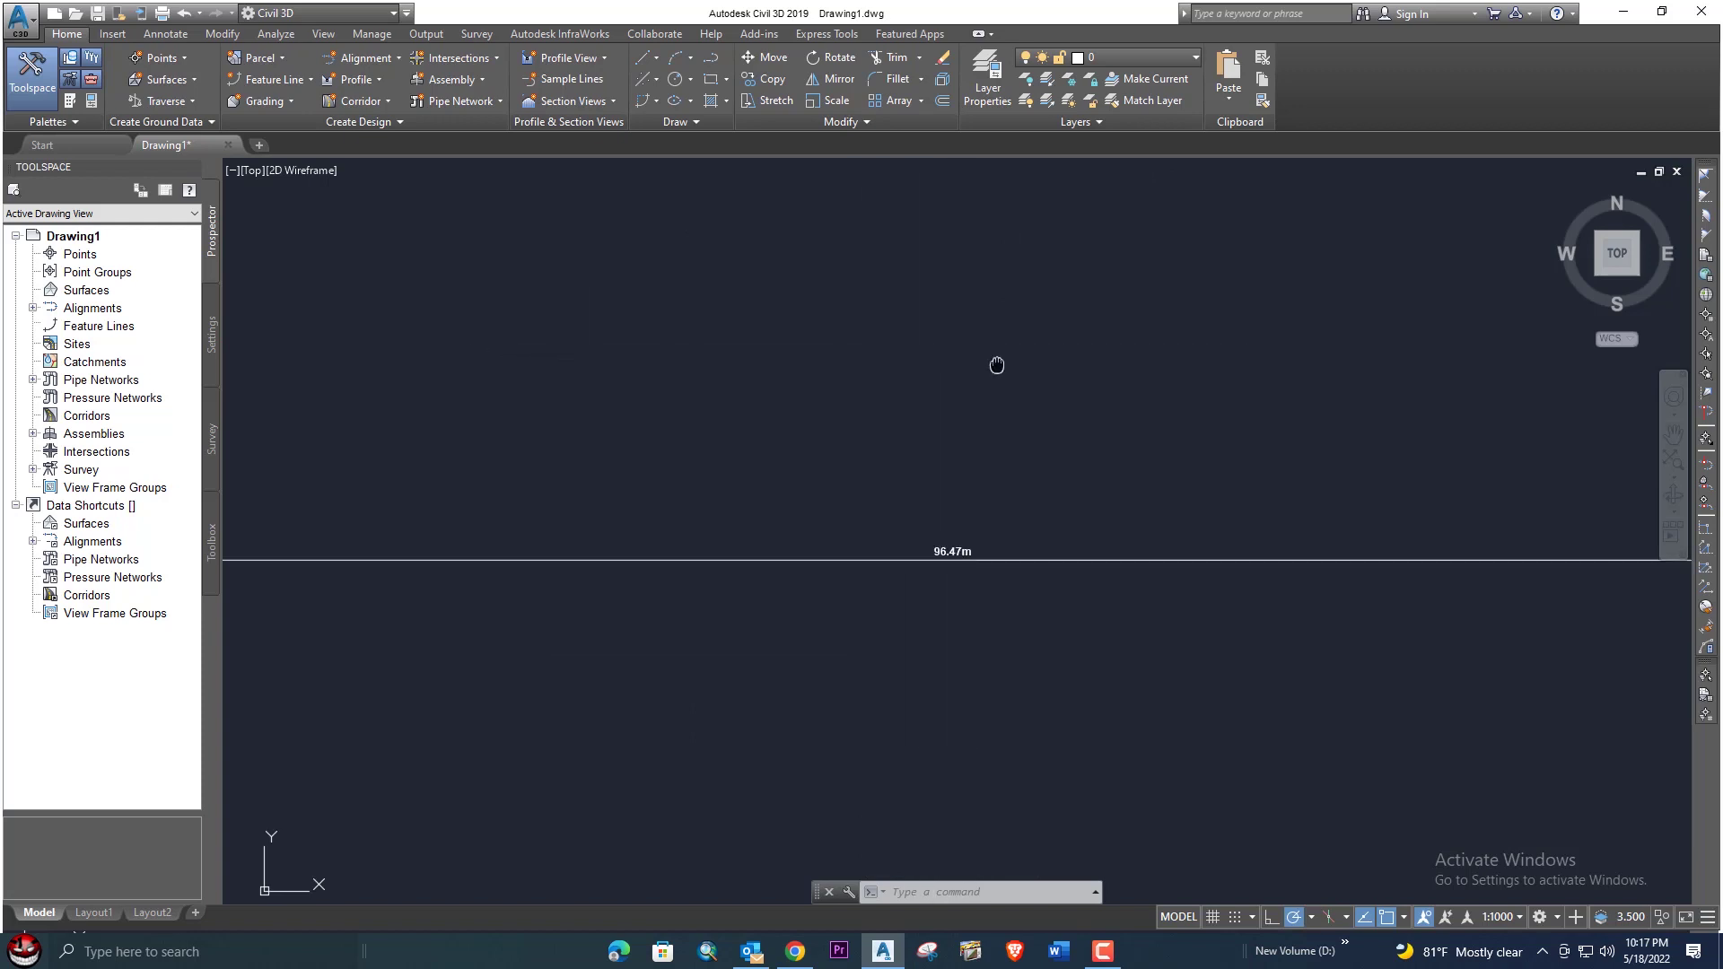
scroll(1000, 365, "down", 5)
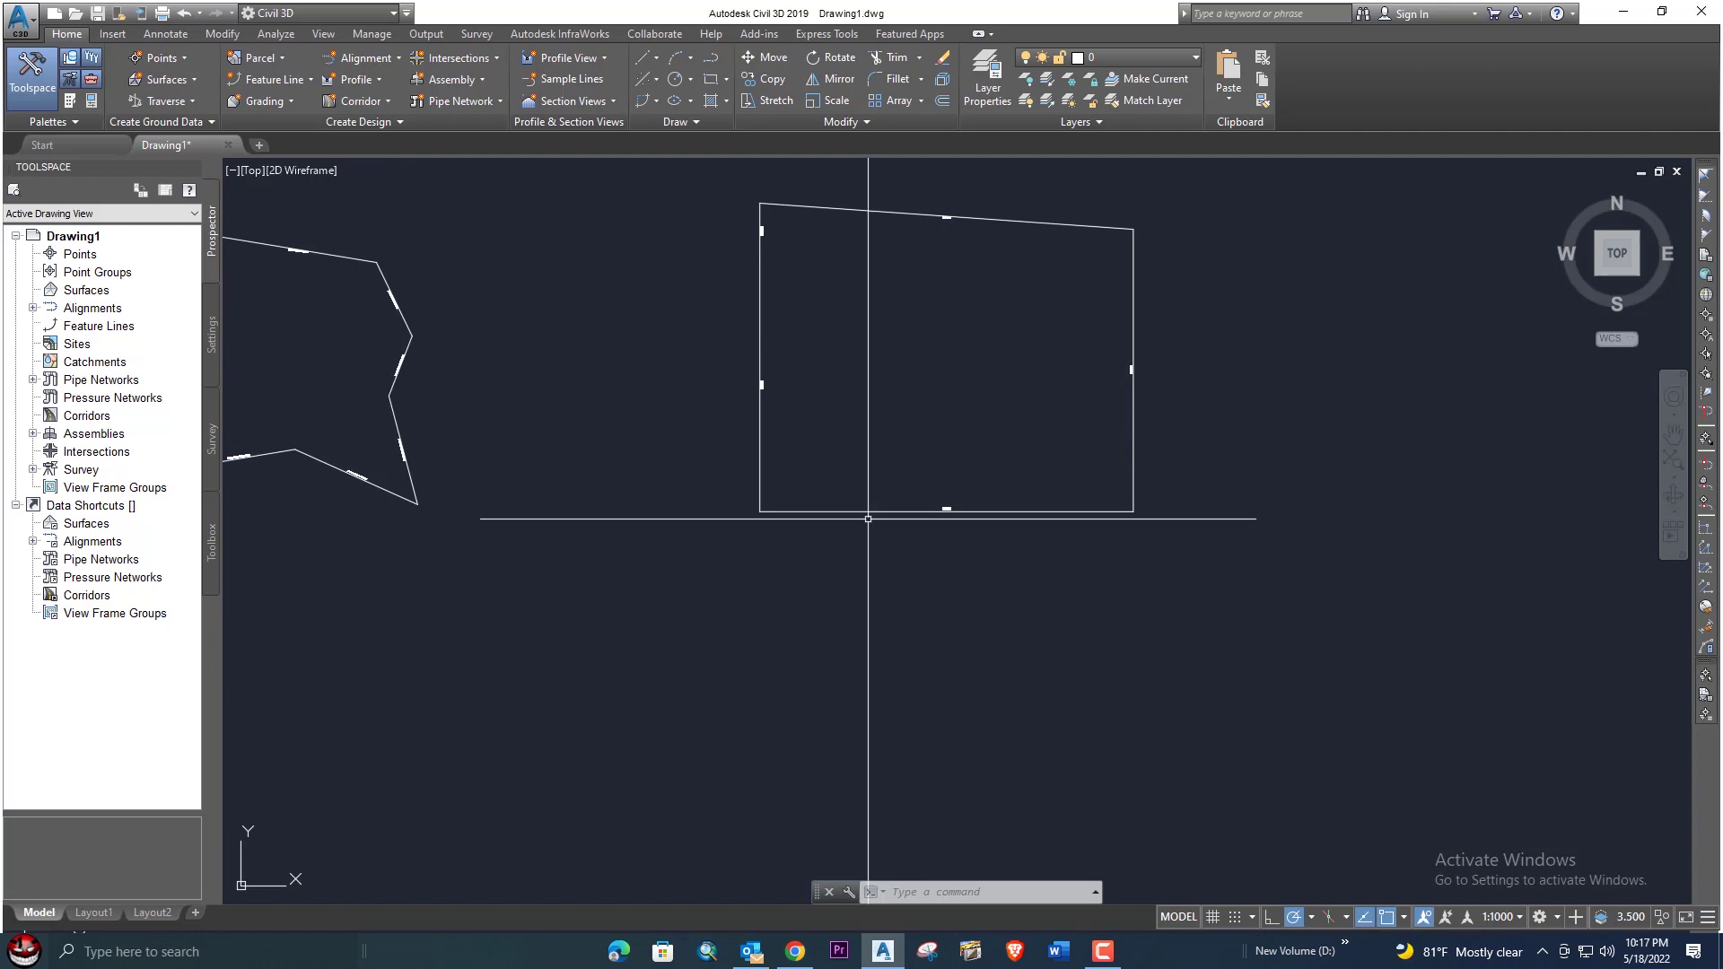
Step: Dimension the rectangle's bottom edge between its corners, reading 96.4742
type("DIm")
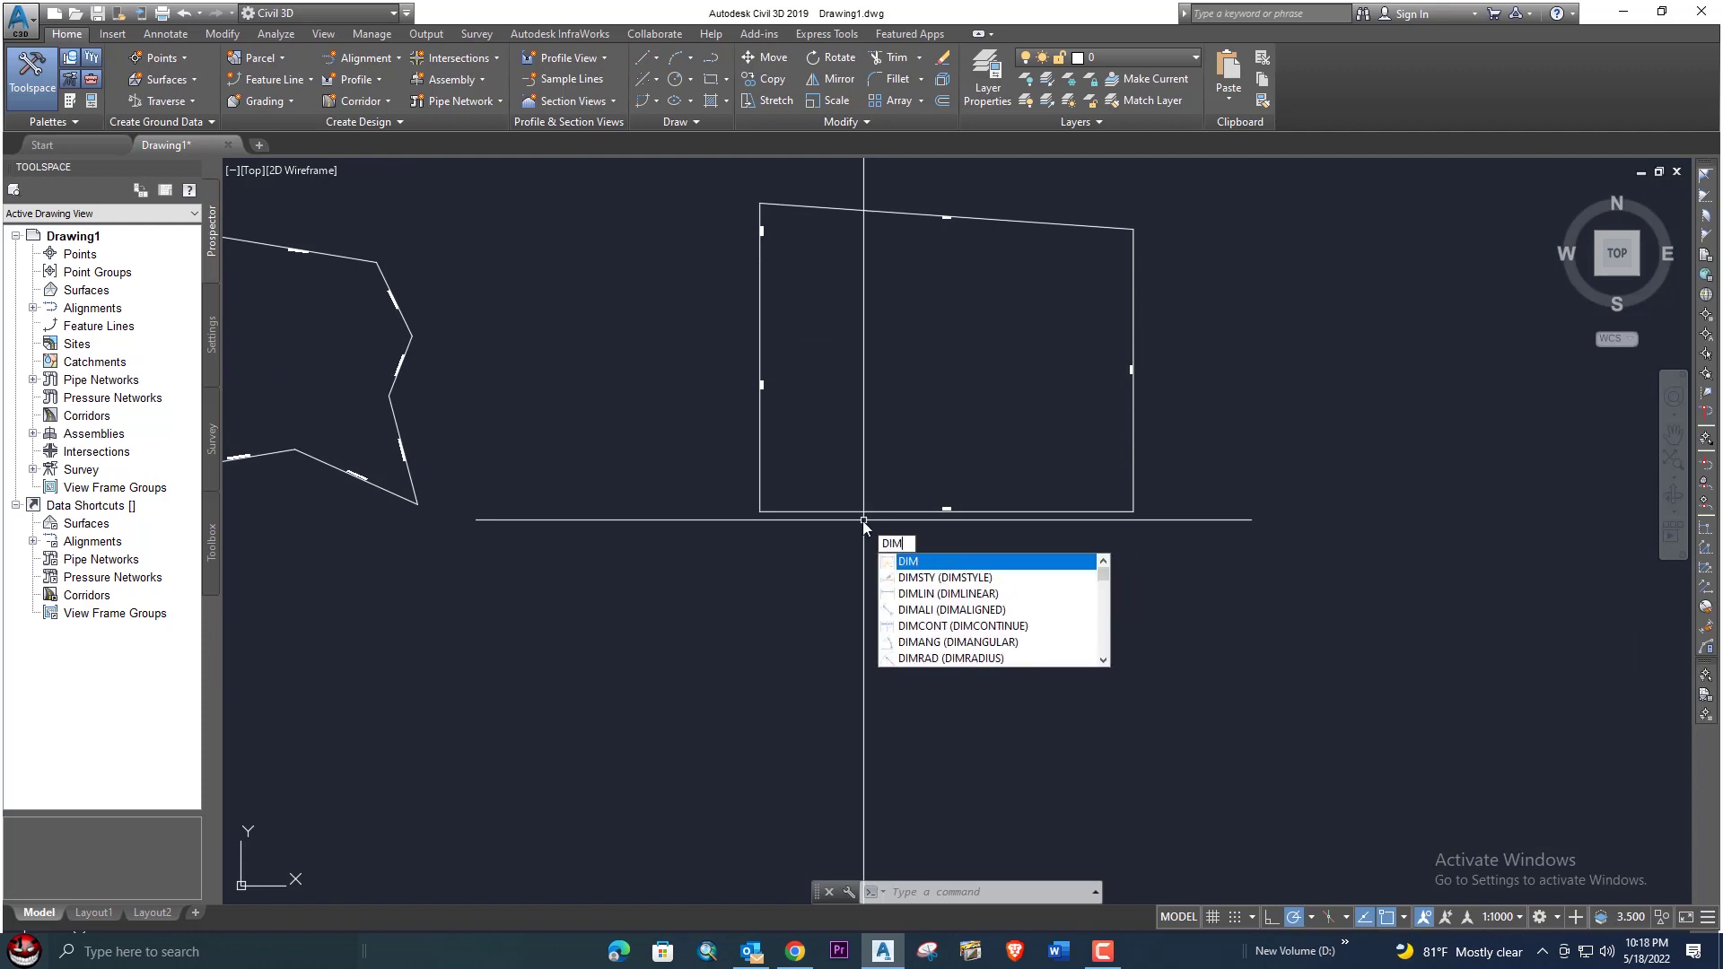
key("Return")
left_click(760, 511)
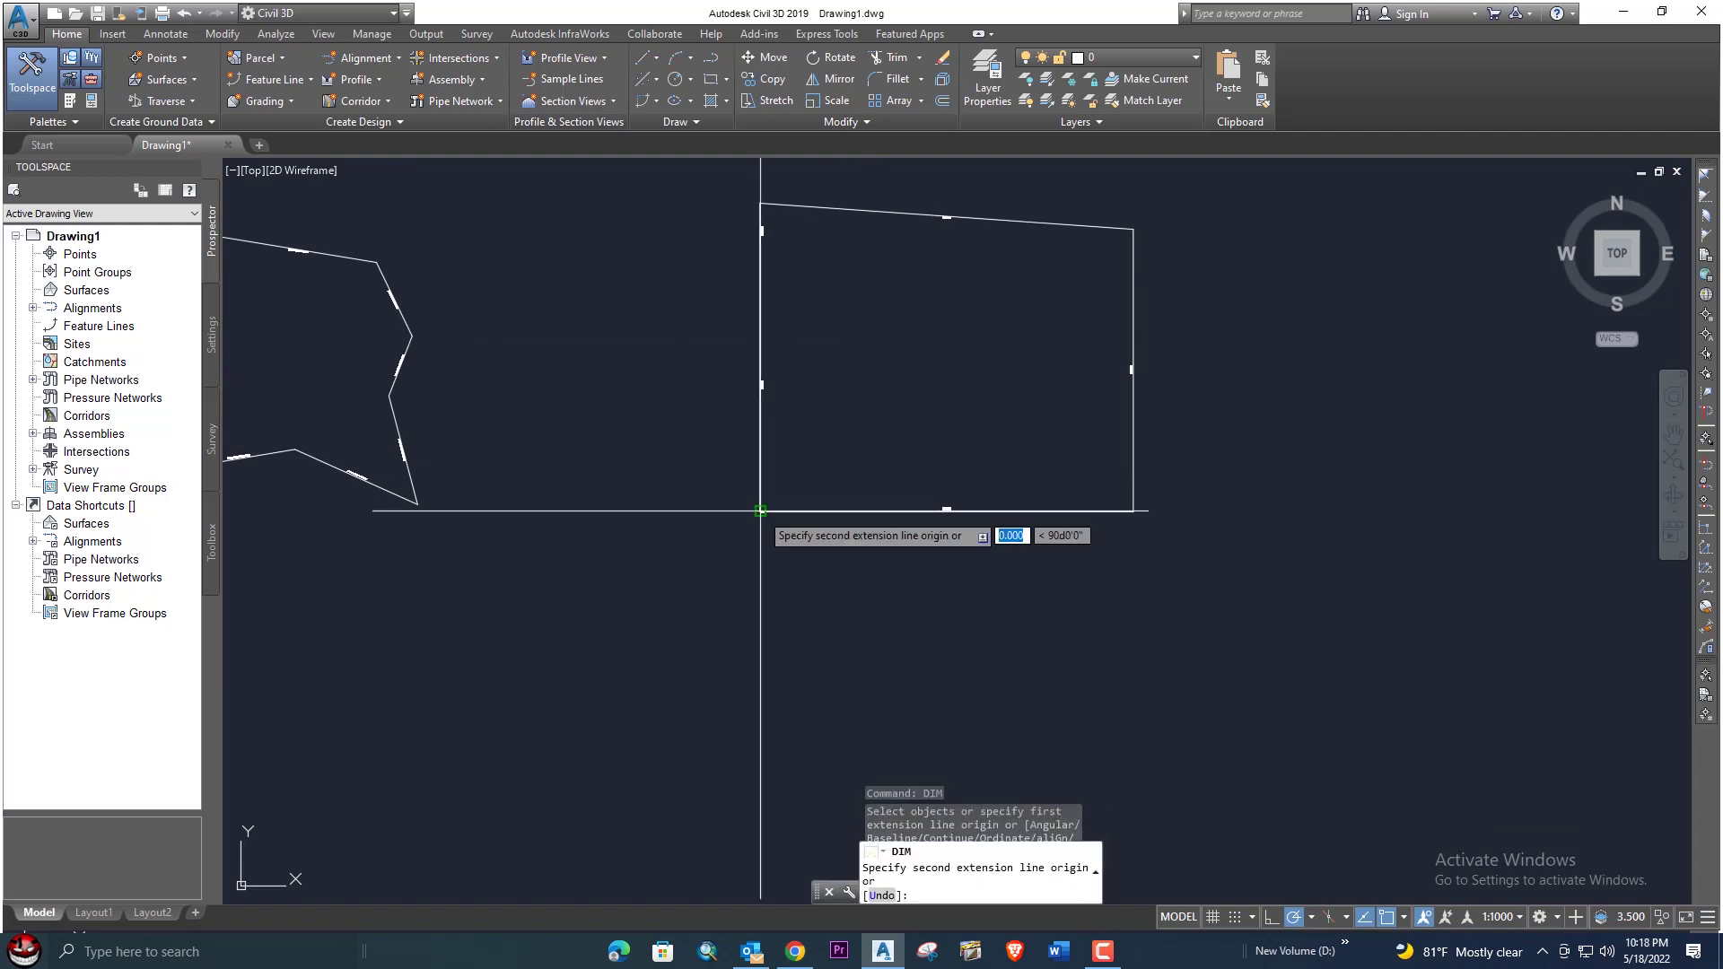
left_click(1134, 510)
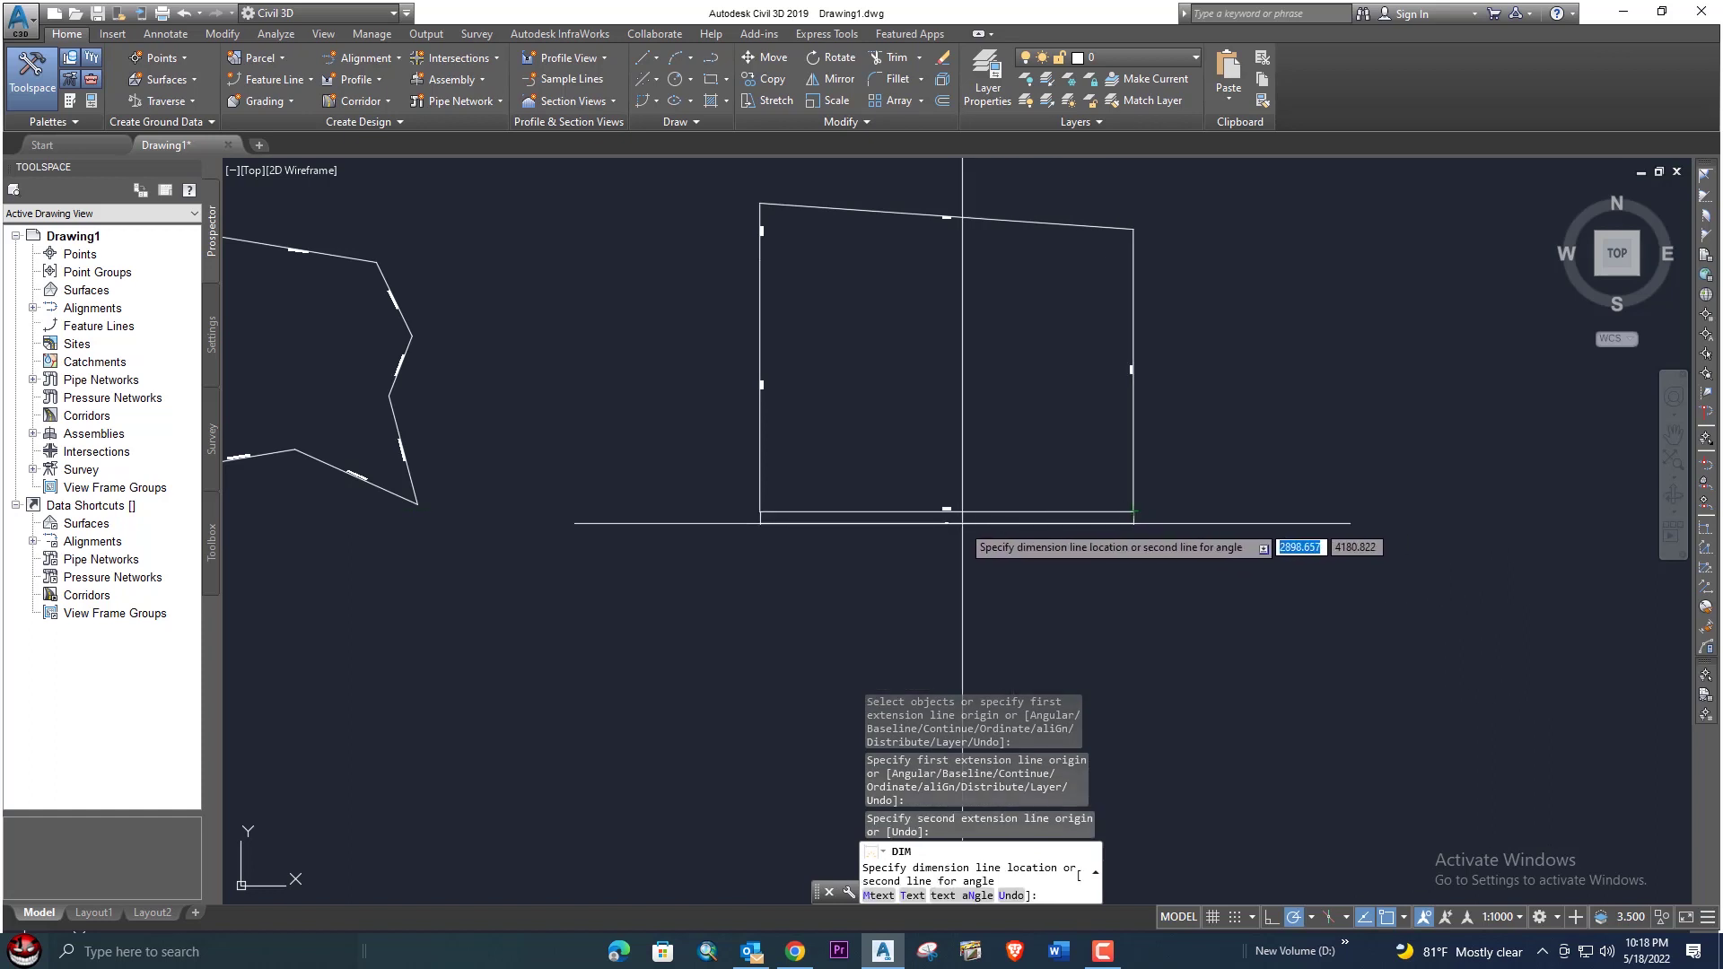
scroll(942, 507, "up", 5)
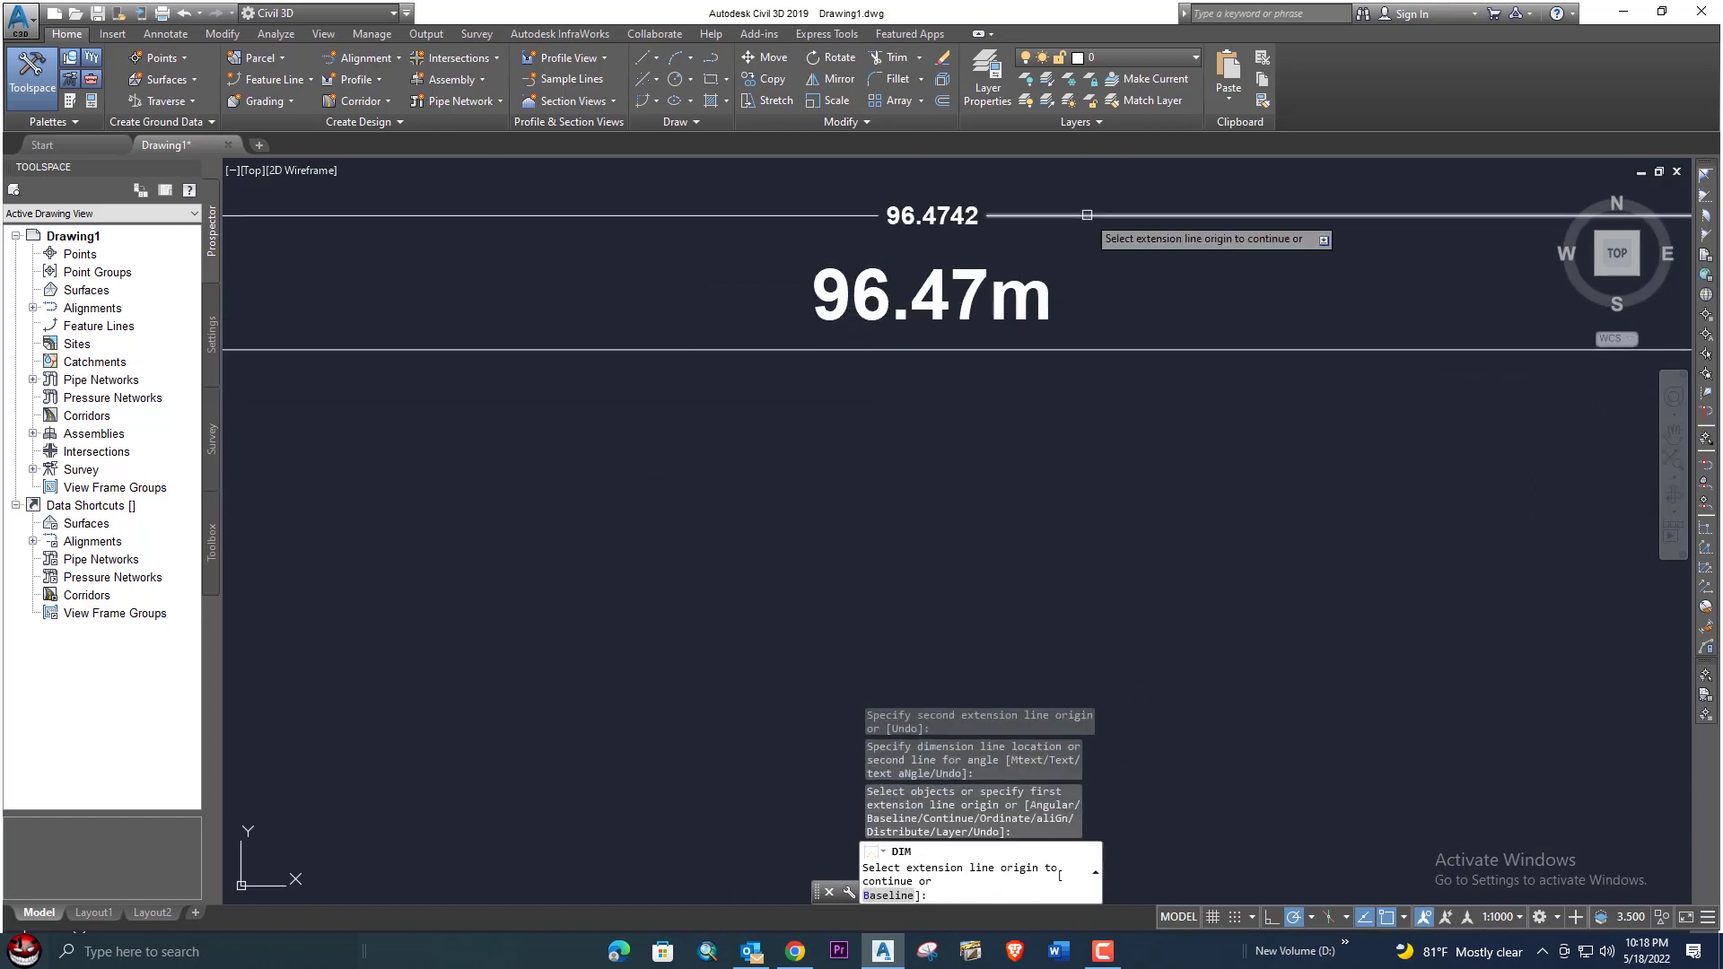
left_click(1086, 215)
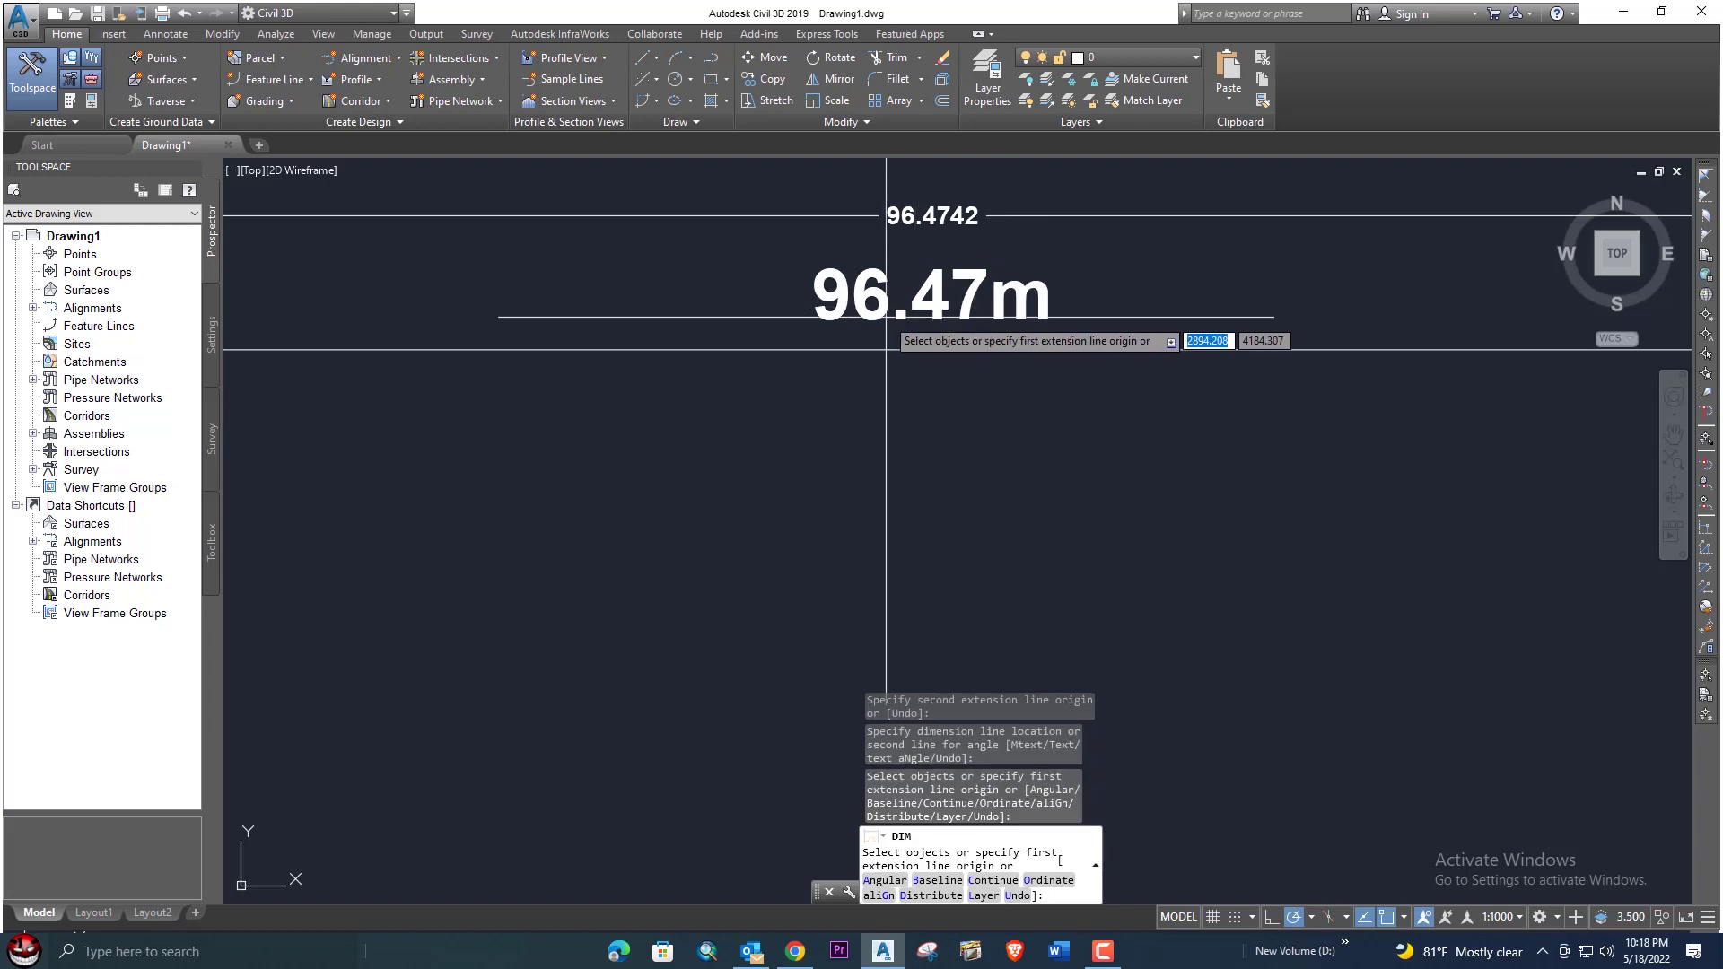
left_click(956, 217)
scroll(959, 349, "down", 6)
key("Escape")
key("Escape")
scroll(1167, 485, "down", 4)
Step: Dimension the rectangle's top edge, reading 96.7099 to match its 96.71m label
type("dim")
key("Return")
key("Return")
scroll(898, 377, "up", 8)
key("Return")
left_click(736, 337)
scroll(1354, 404, "down", 3)
middle_click_drag(1354, 404, 902, 439)
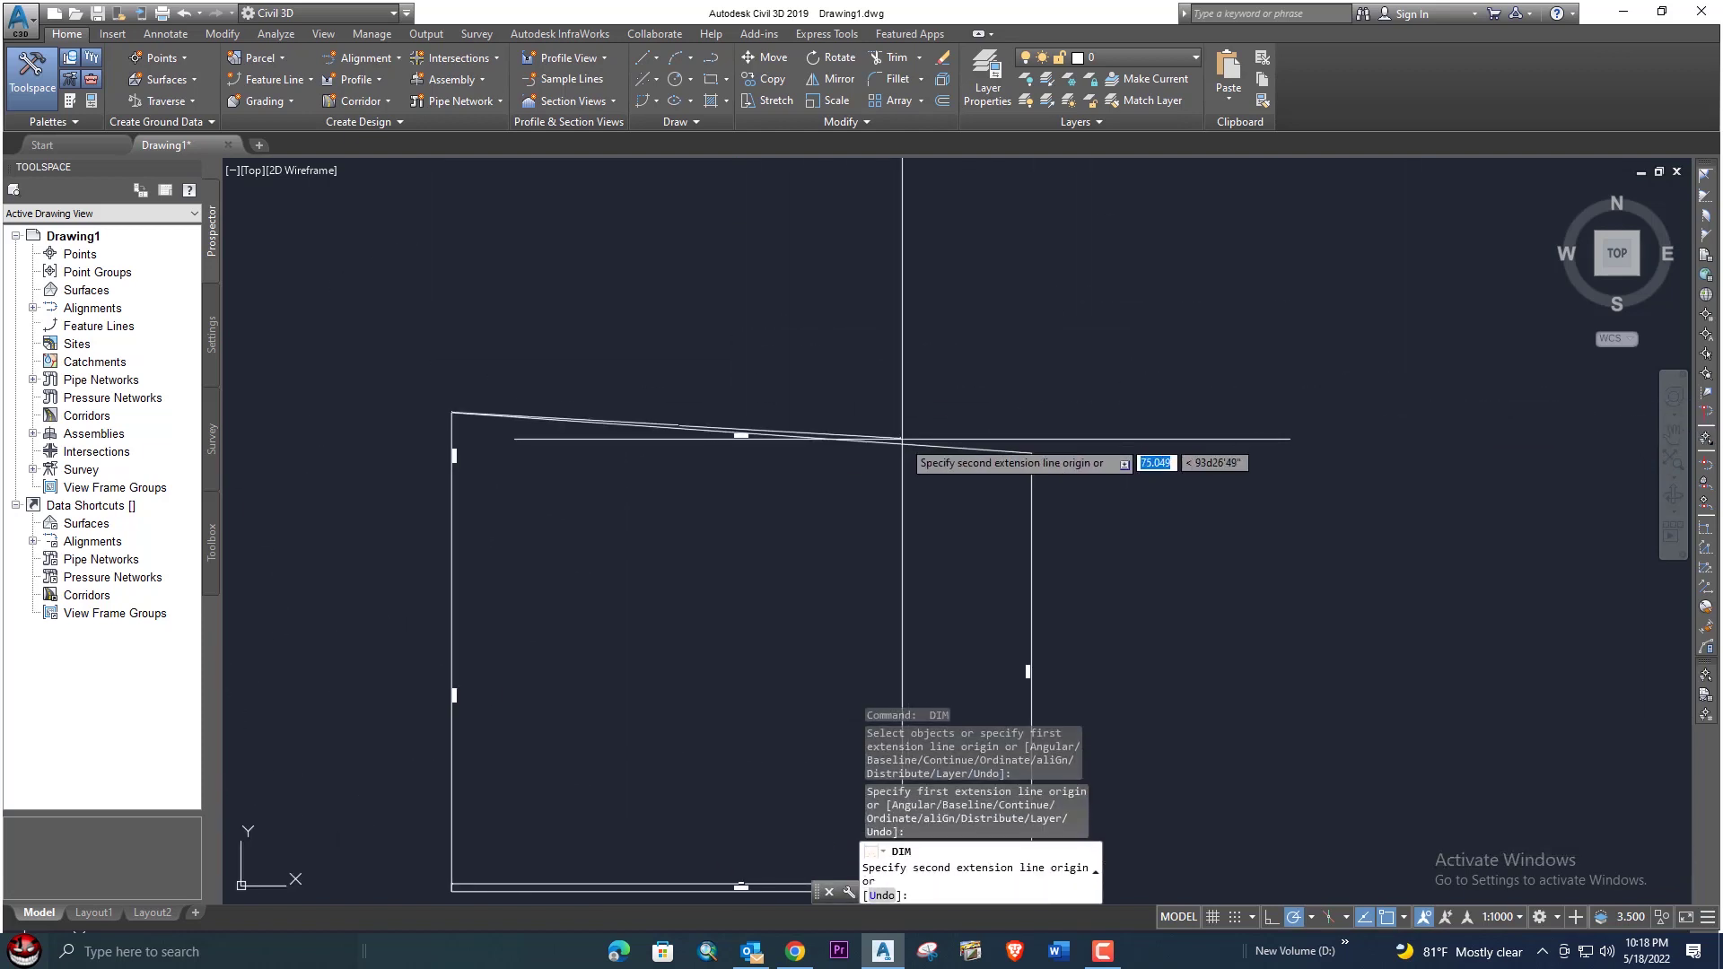
left_click(1032, 452)
scroll(715, 450, "up", 3)
scroll(736, 413, "up", 6)
left_click(805, 331)
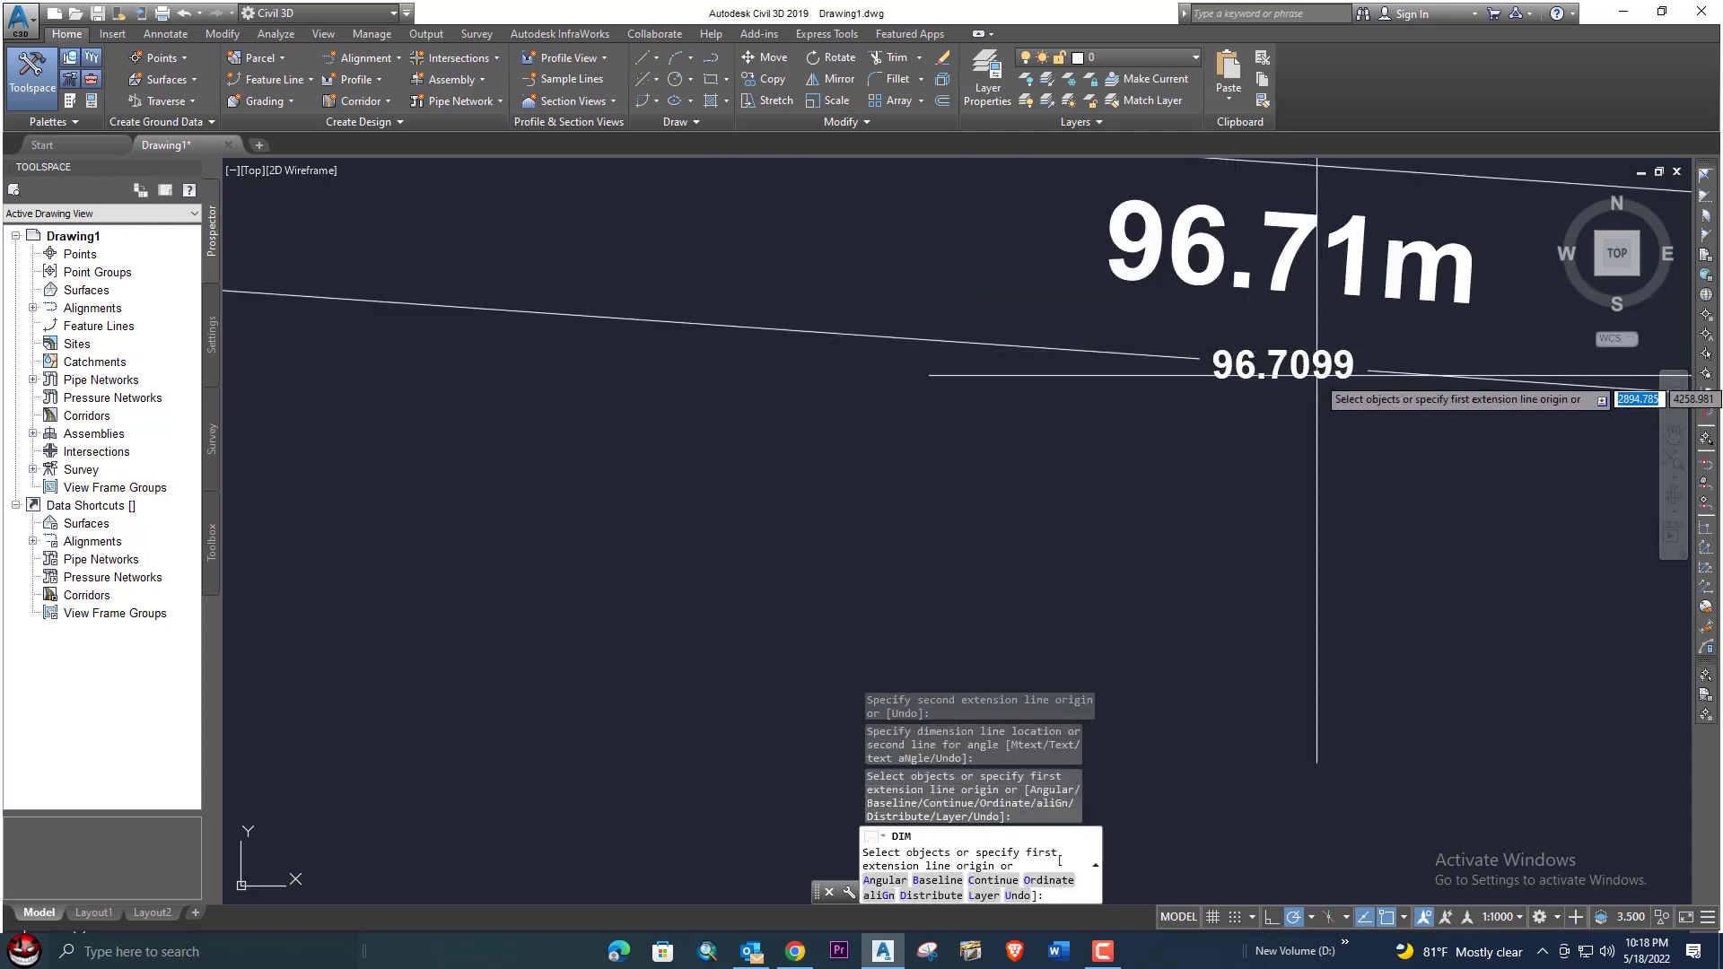
scroll(1332, 372, "down", 6)
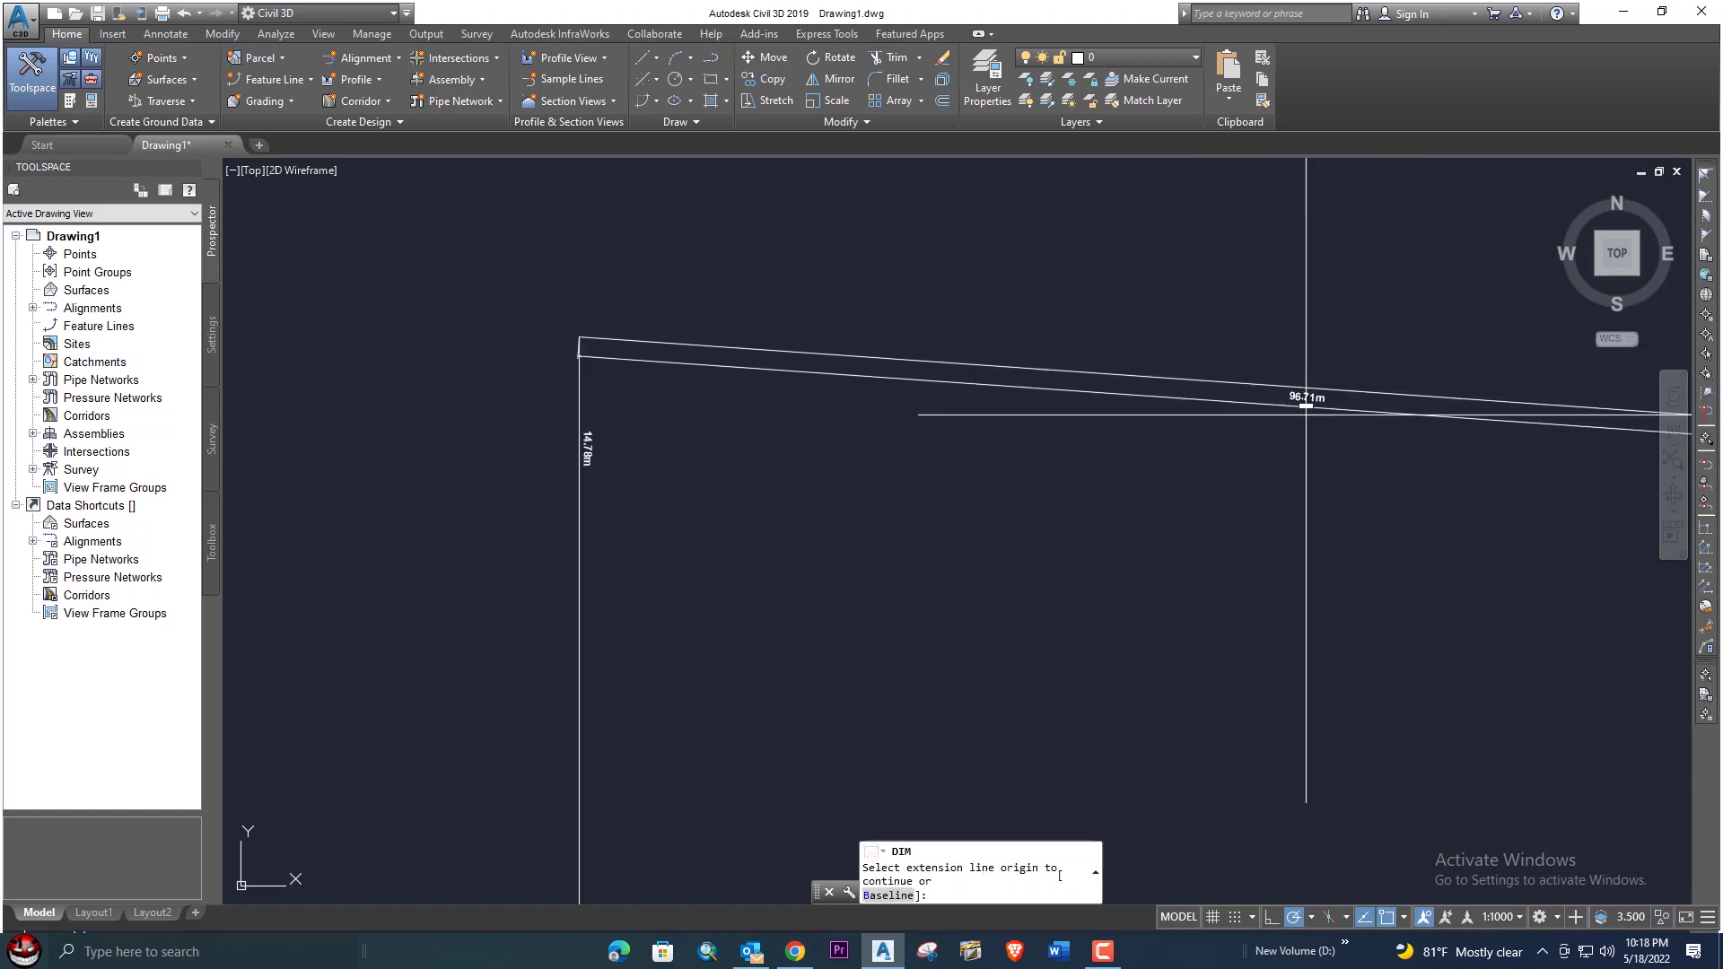
scroll(773, 352, "up", 5)
Step: Dimension the lower-right edge from the bottom vertex to the lower-right vertex, reading 34.7343
key("Return")
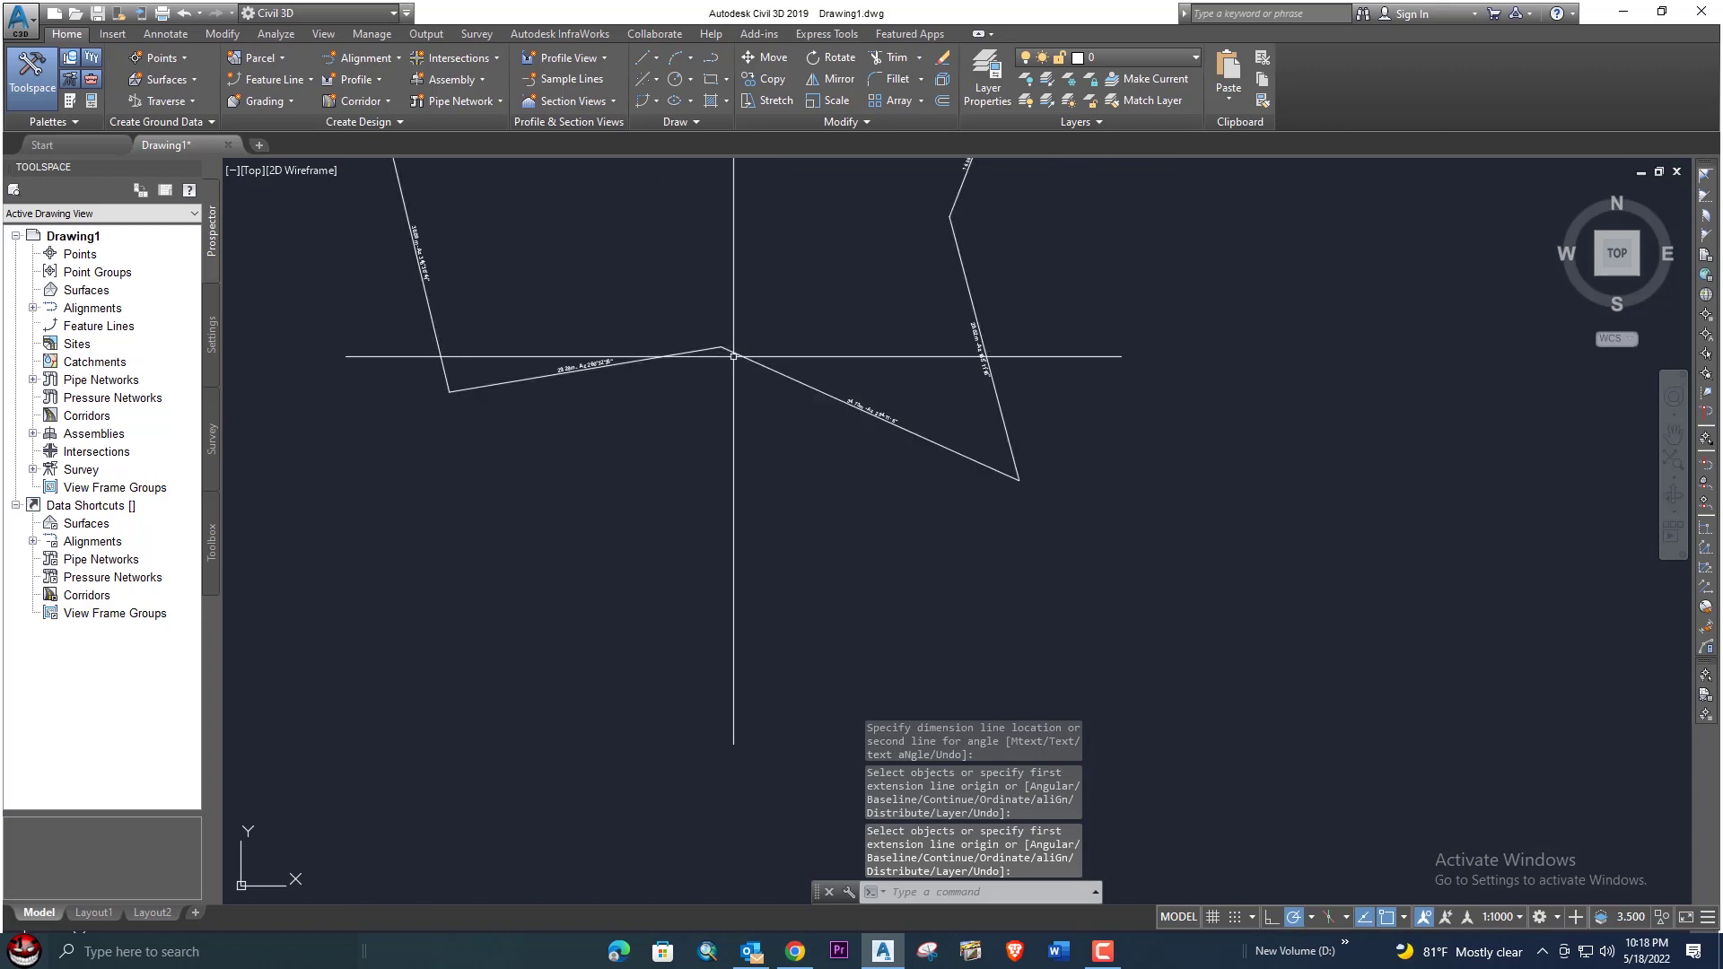
key("Return")
left_click(787, 375)
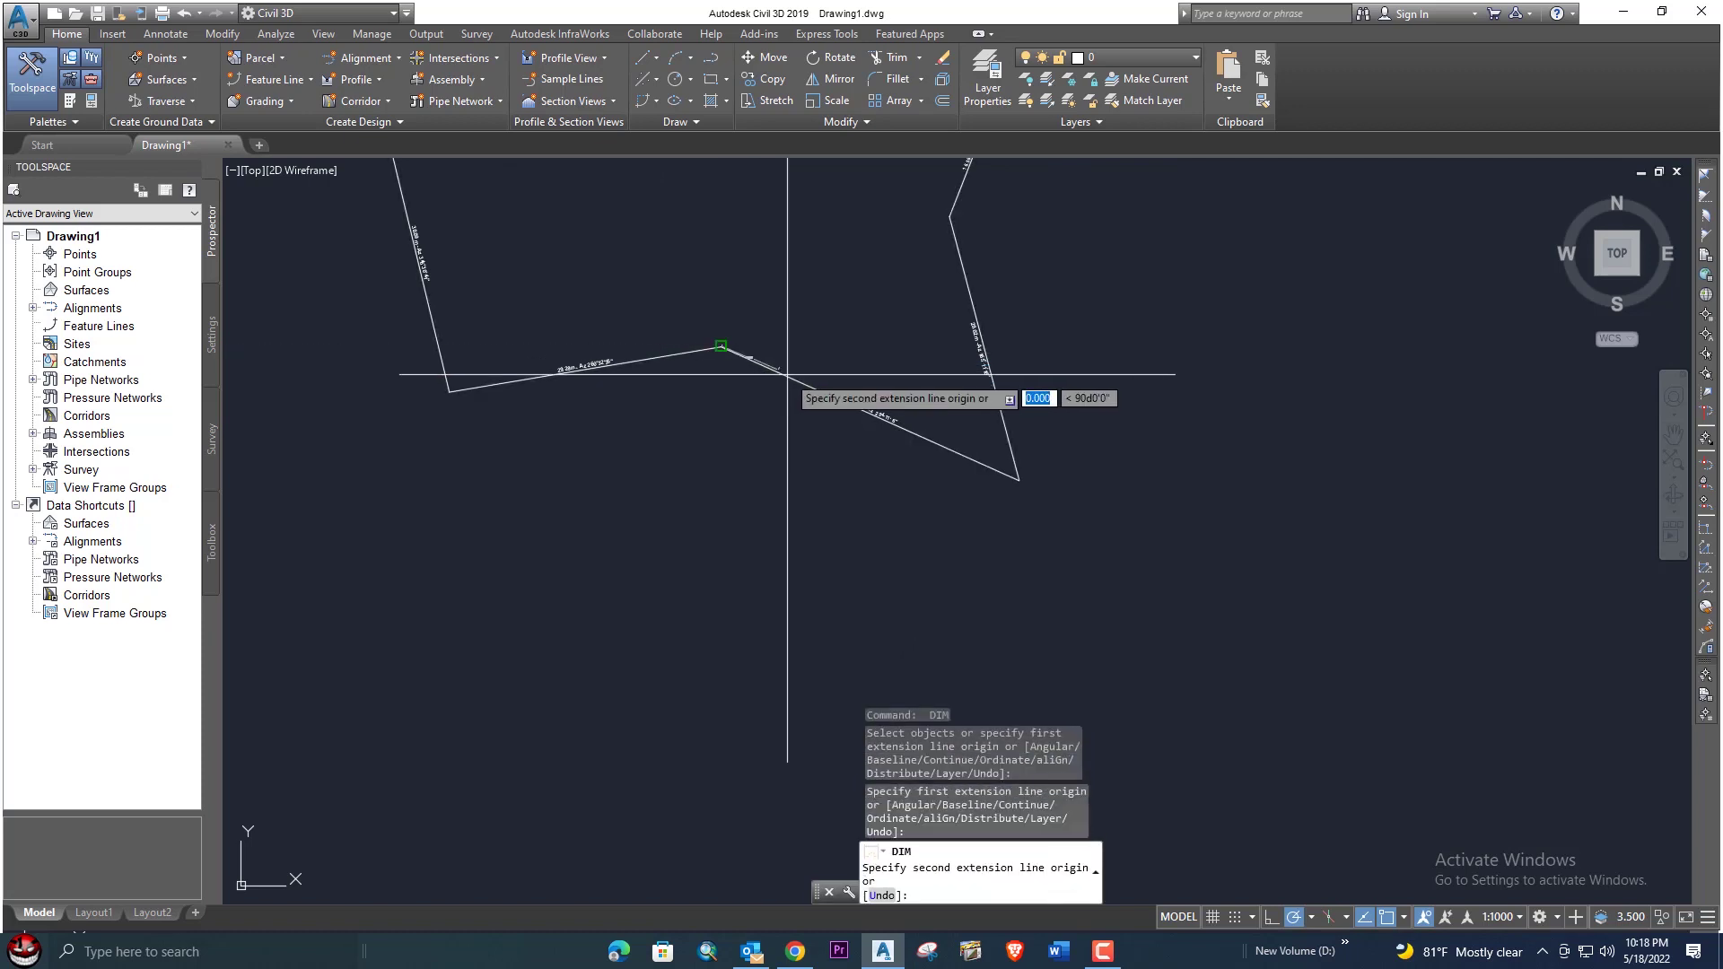
left_click(1018, 479)
scroll(887, 445, "up", 3)
scroll(869, 349, "down", 3)
scroll(785, 445, "up", 4)
left_click(763, 440)
Step: End the DIM command, leaving the 34.7343 dimension beside the 34.73m - Az 294°11'6" edge
key("c")
key("Return")
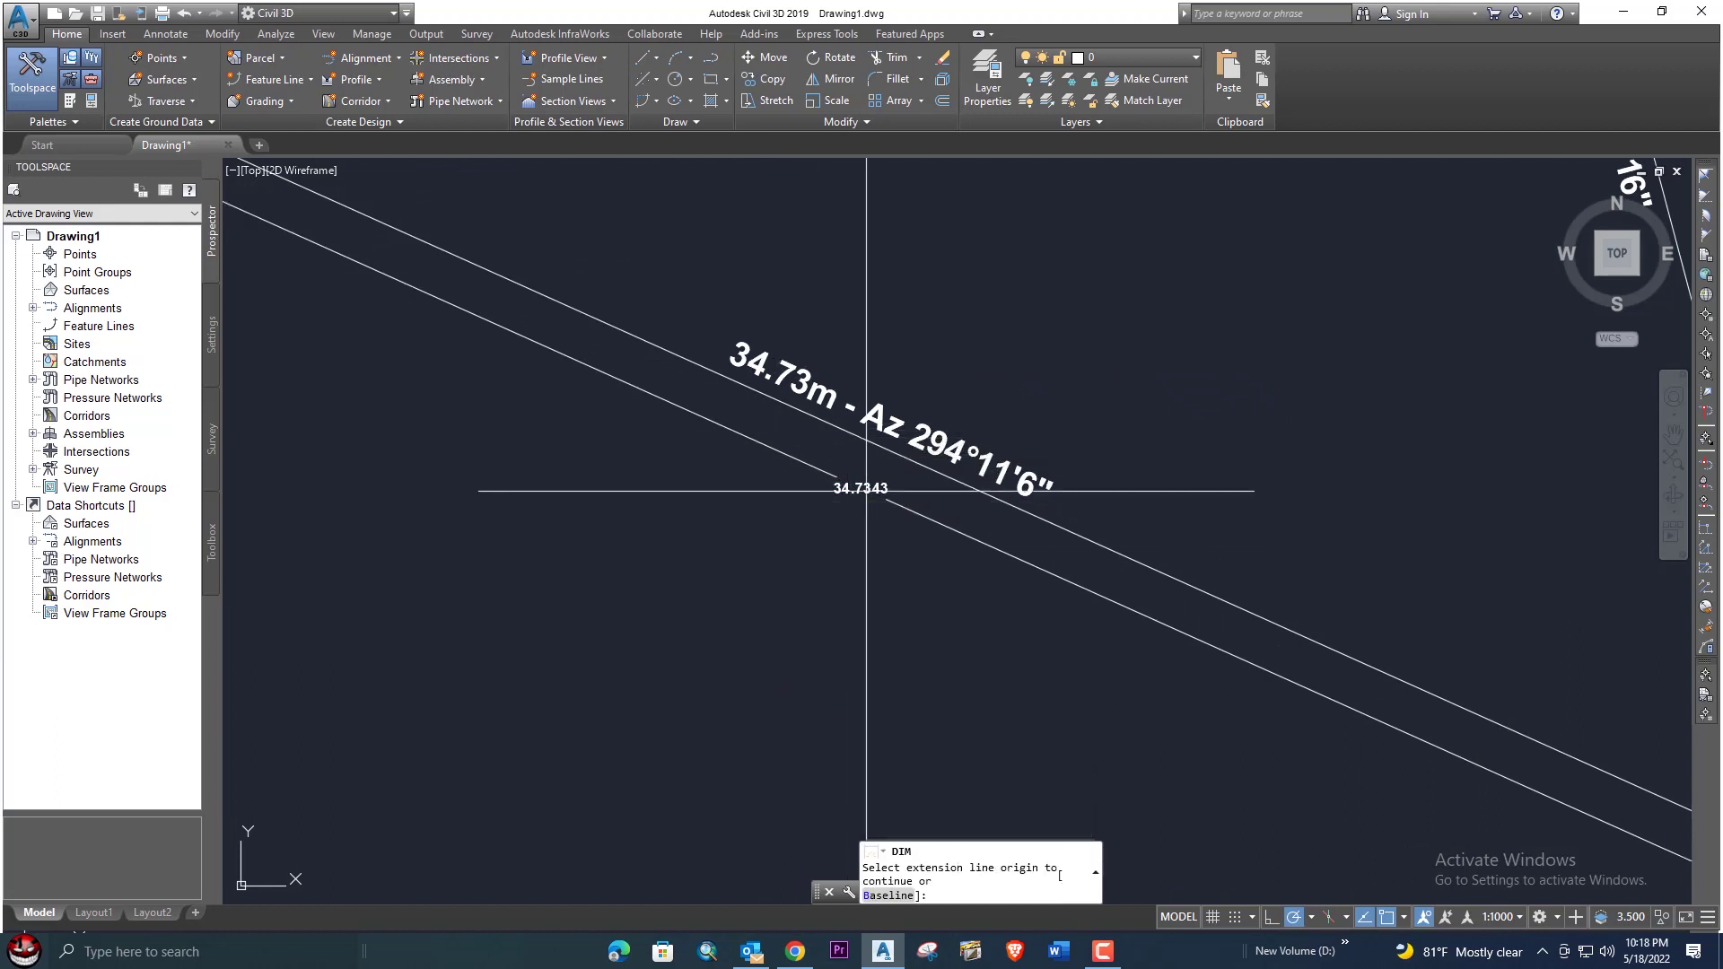
key("Return")
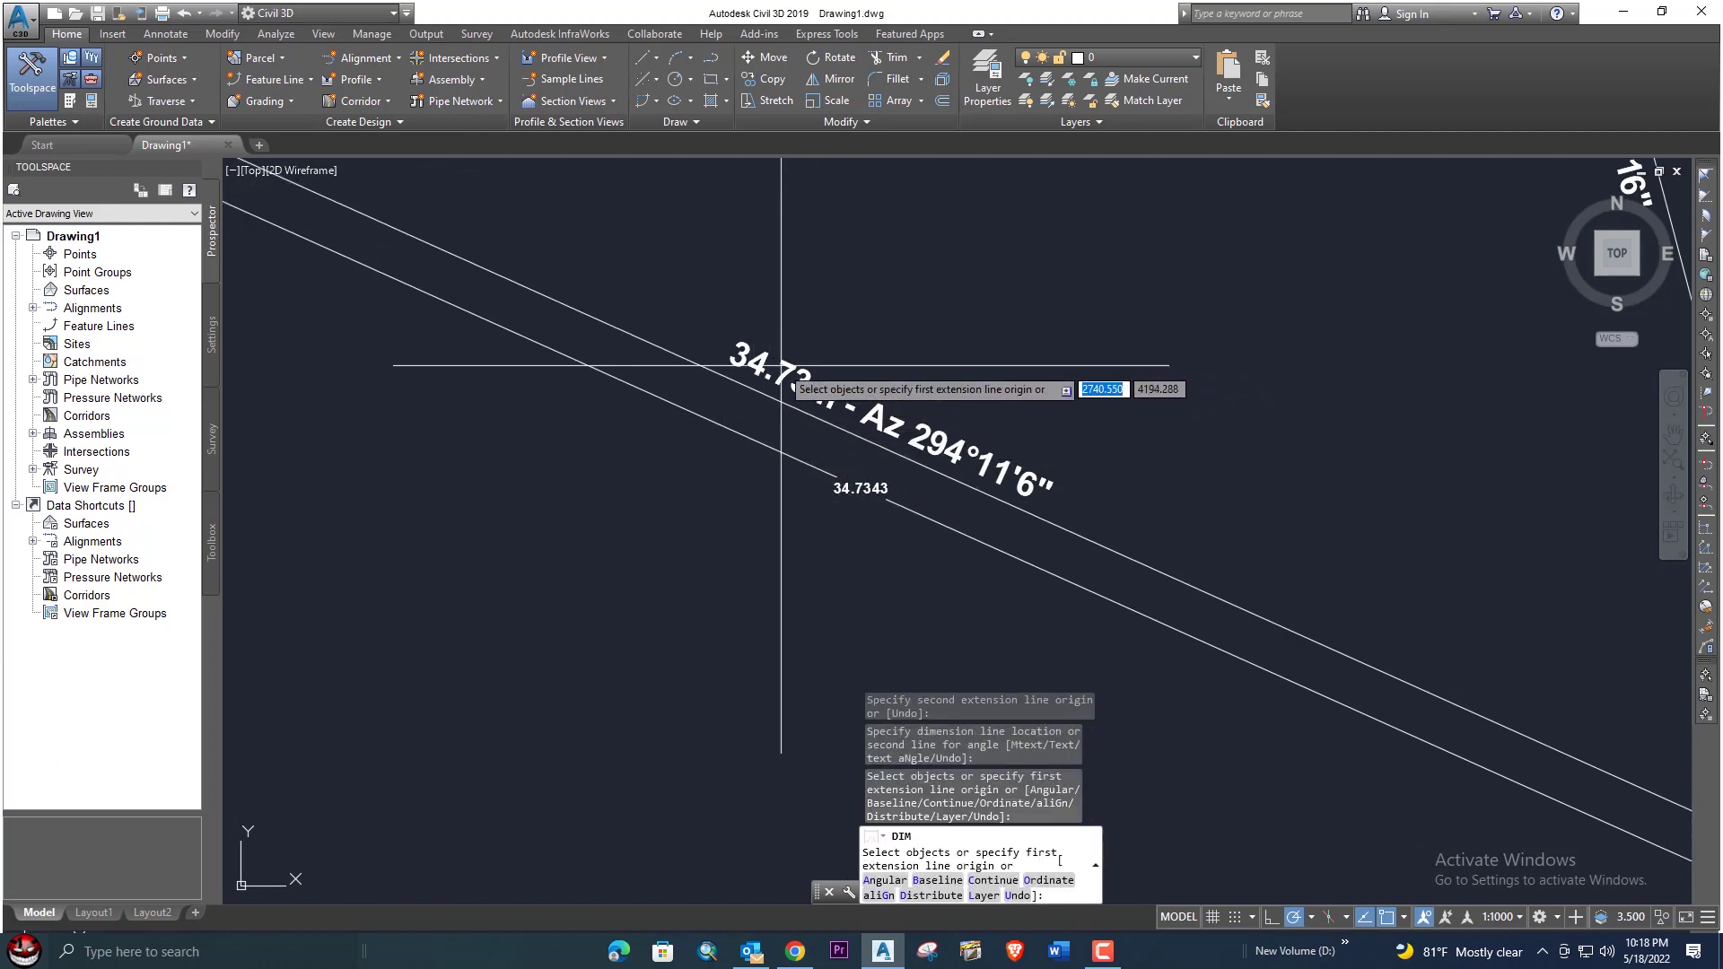
scroll(817, 446, "down", 5)
scroll(816, 446, "down", 3)
key("Escape")
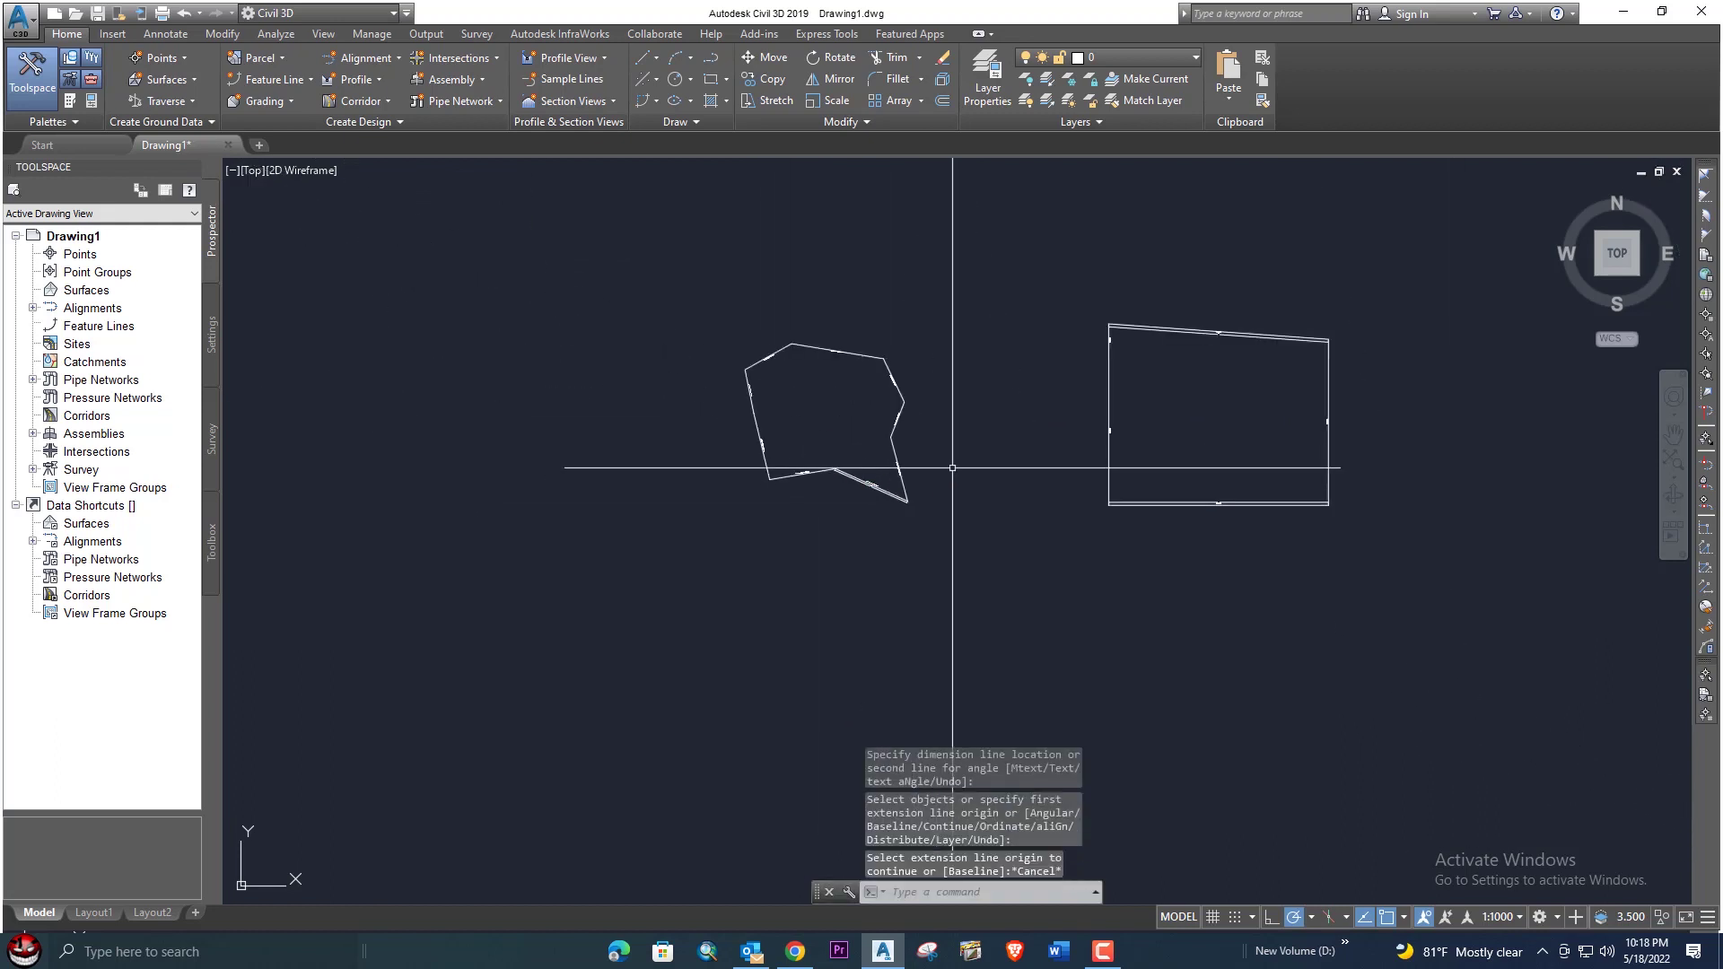
scroll(950, 474, "down", 2)
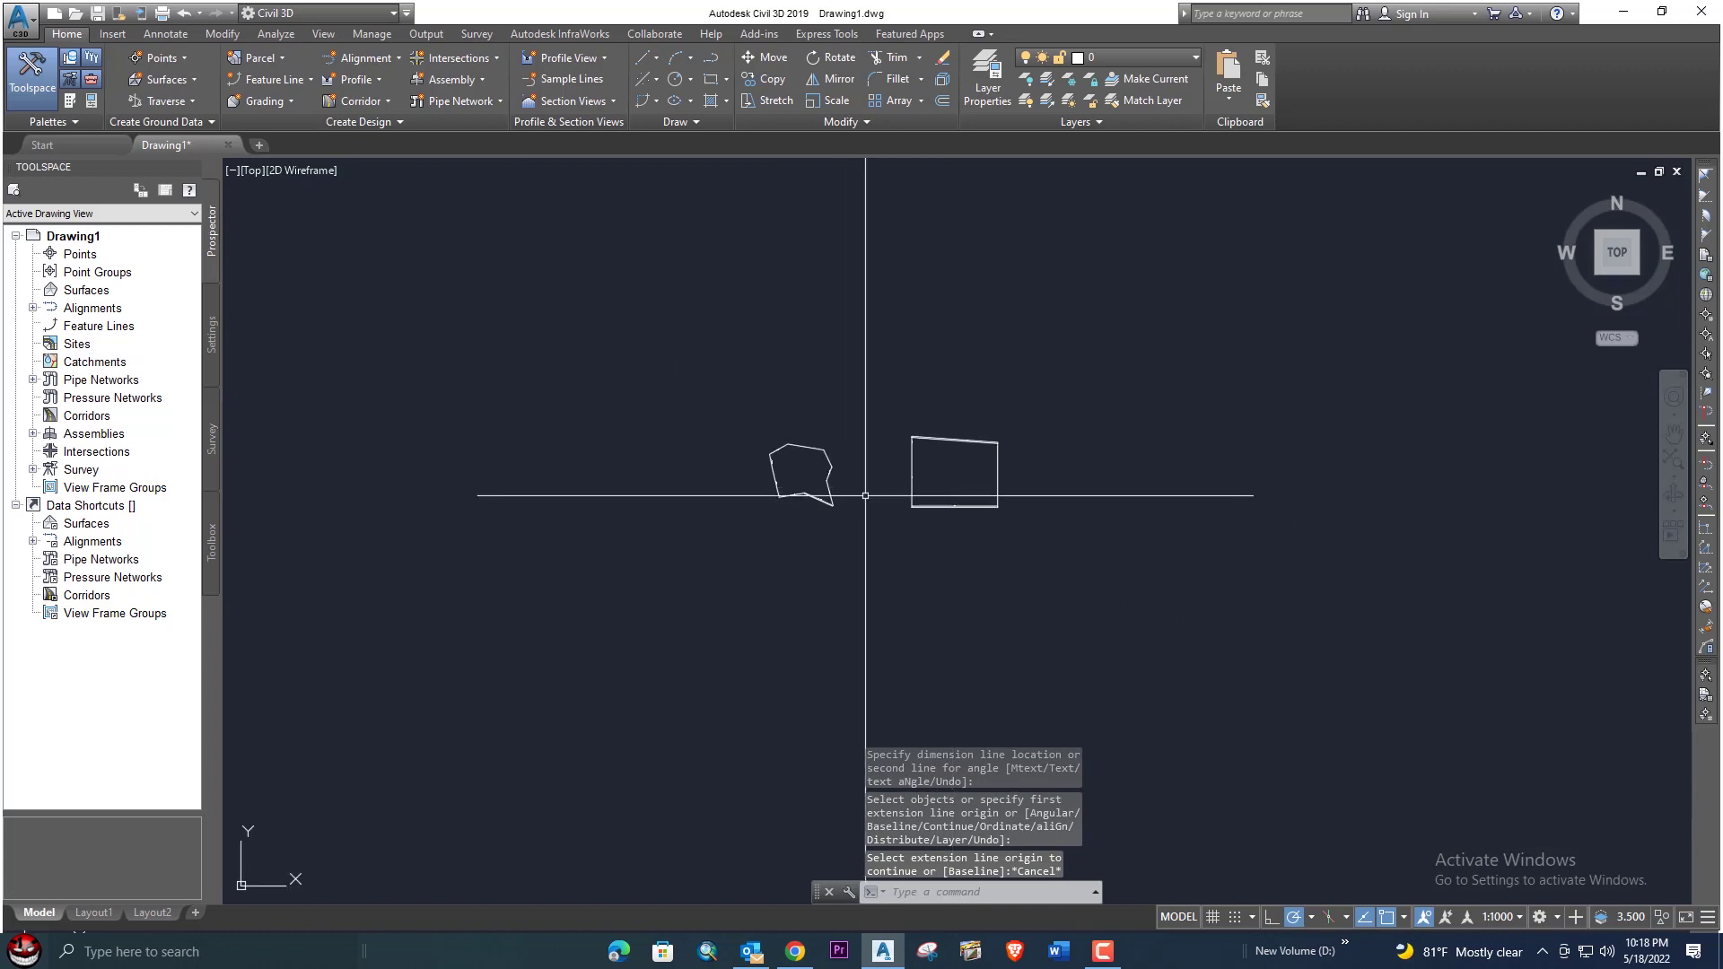